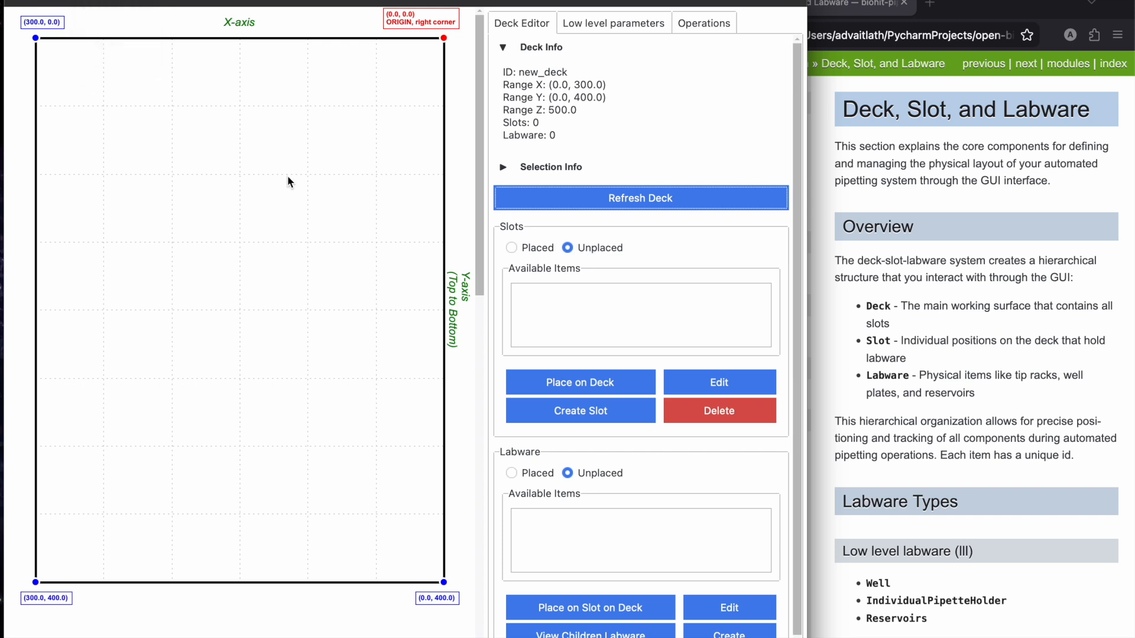
Step: Create a new deck with ID new_deck spanning X 0–500, Y 0–400 and Z 500 mm, then refresh the view and collapse the deck details
drag(410, 475, 405, 180)
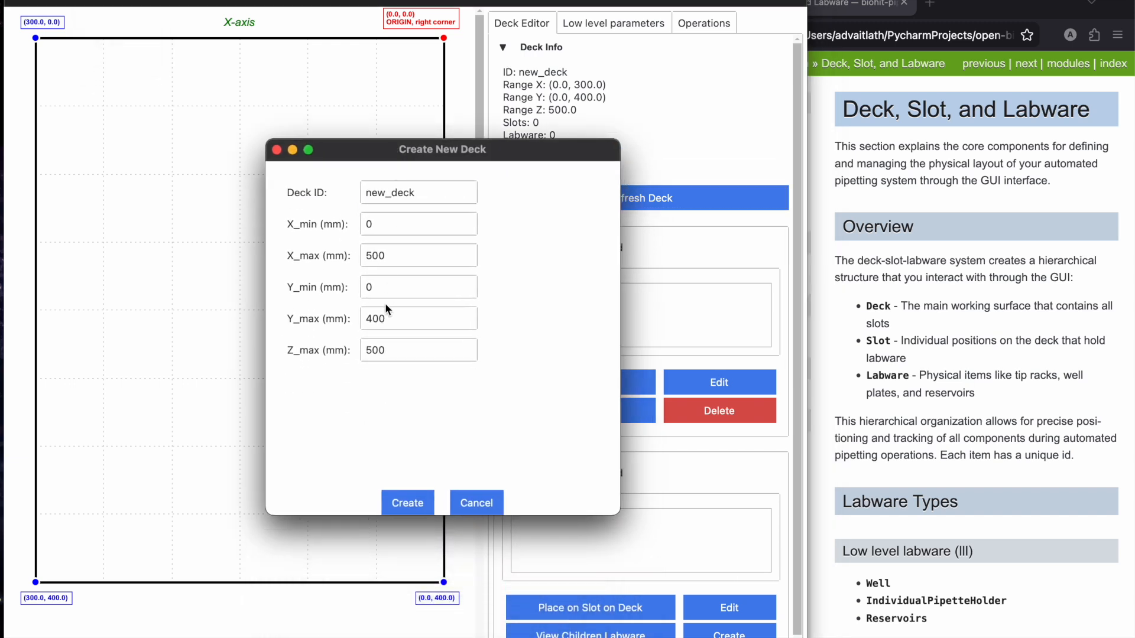
click(415, 524)
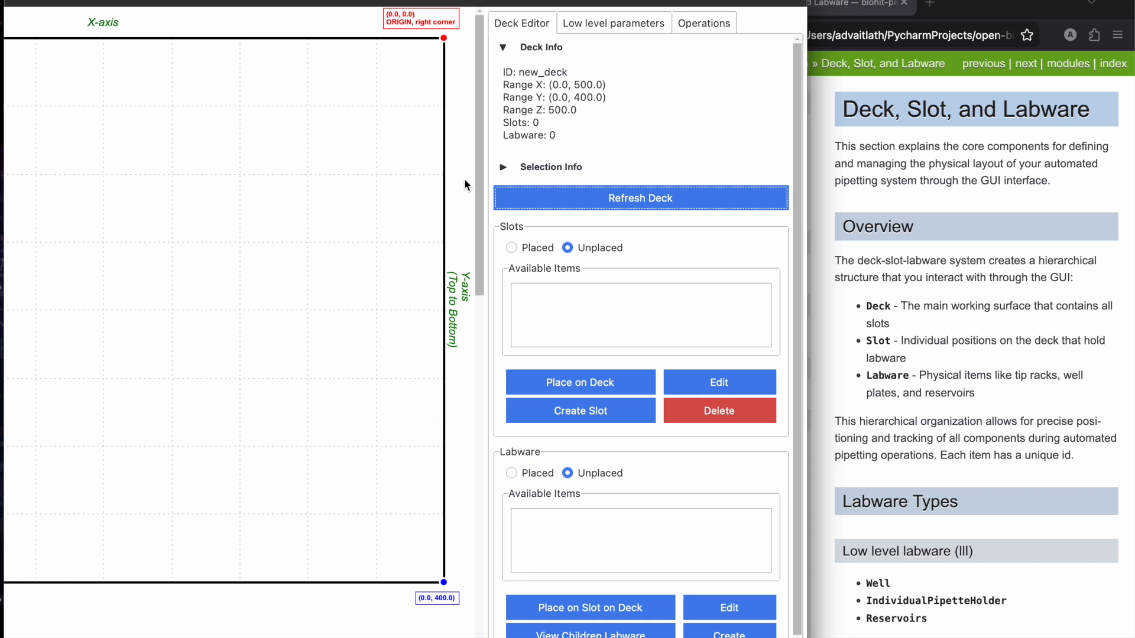
click(612, 204)
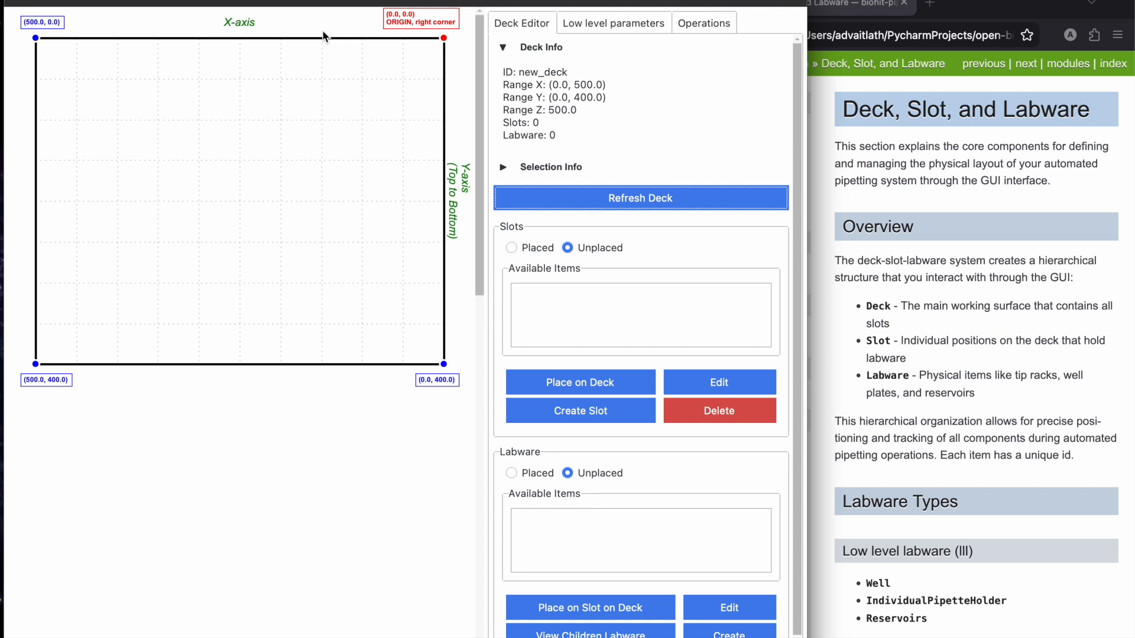
click(504, 47)
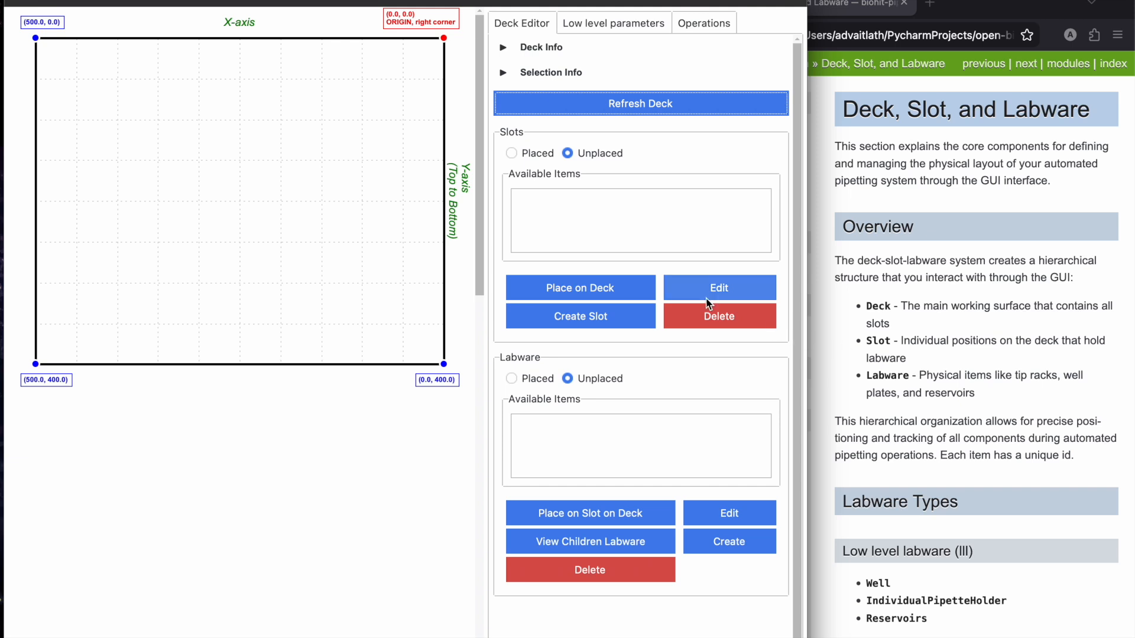
Step: Create slot 12 with an X range of 0–150 mm, a Y range of 0–100 mm and a Z range of 100 mm
click(621, 316)
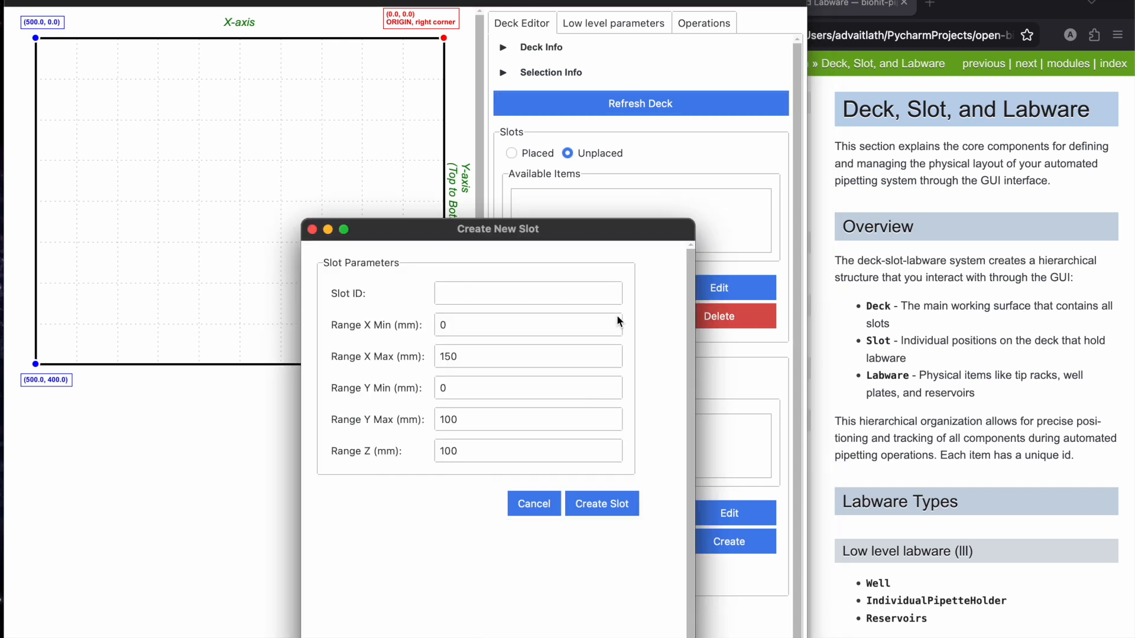
drag(484, 239, 483, 163)
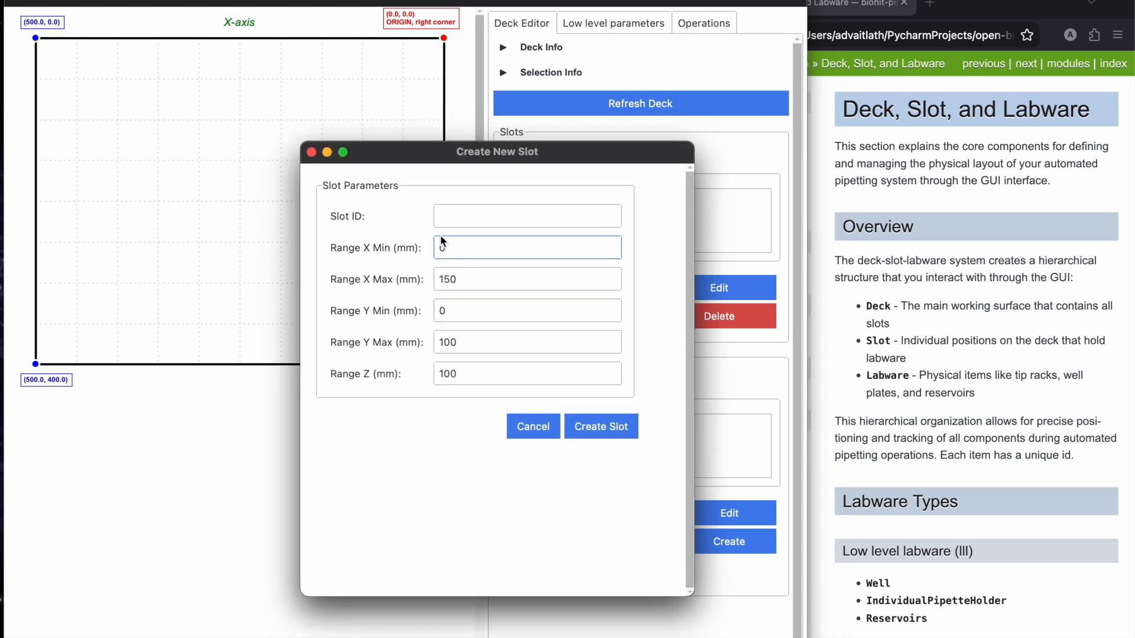
click(496, 220)
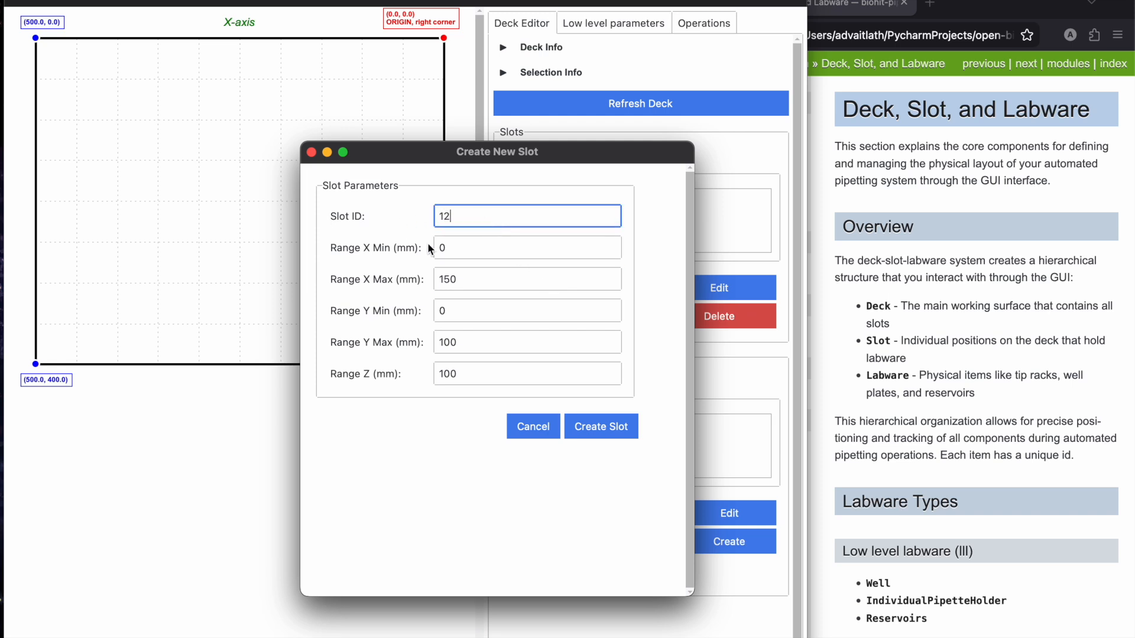
click(609, 427)
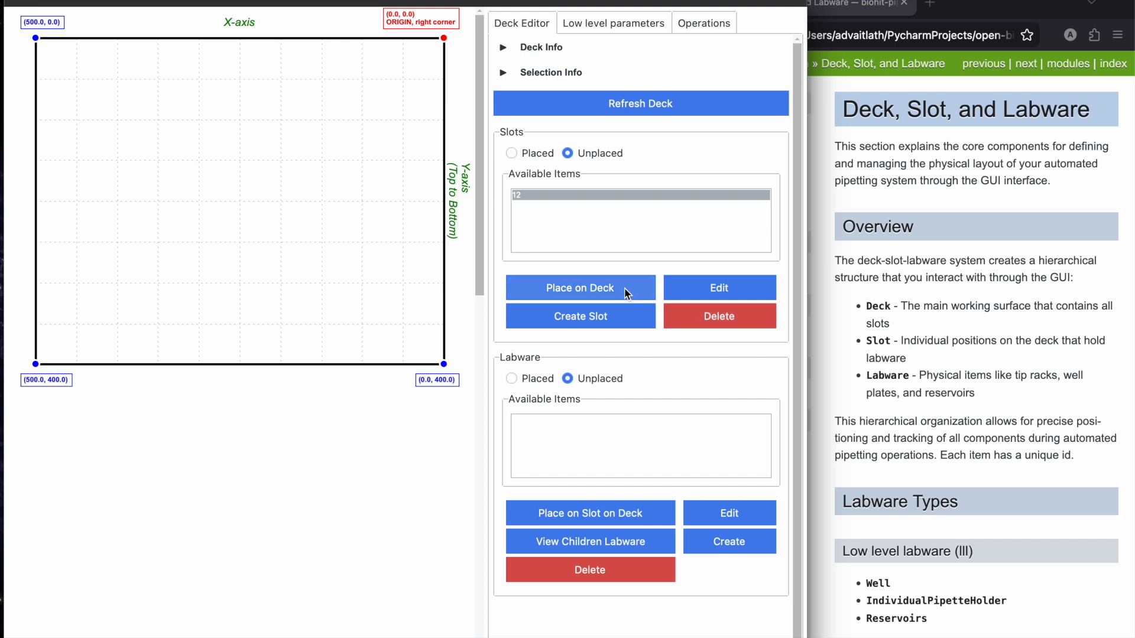
Step: Place slot 12 on the deck and display its selection details
double_click(532, 196)
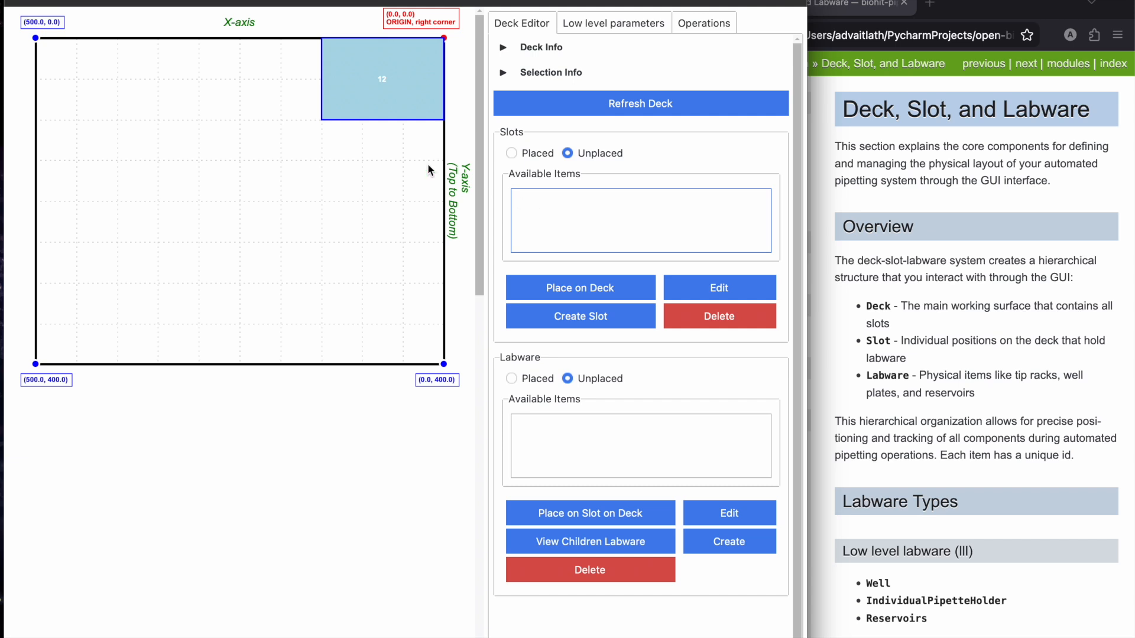
click(407, 106)
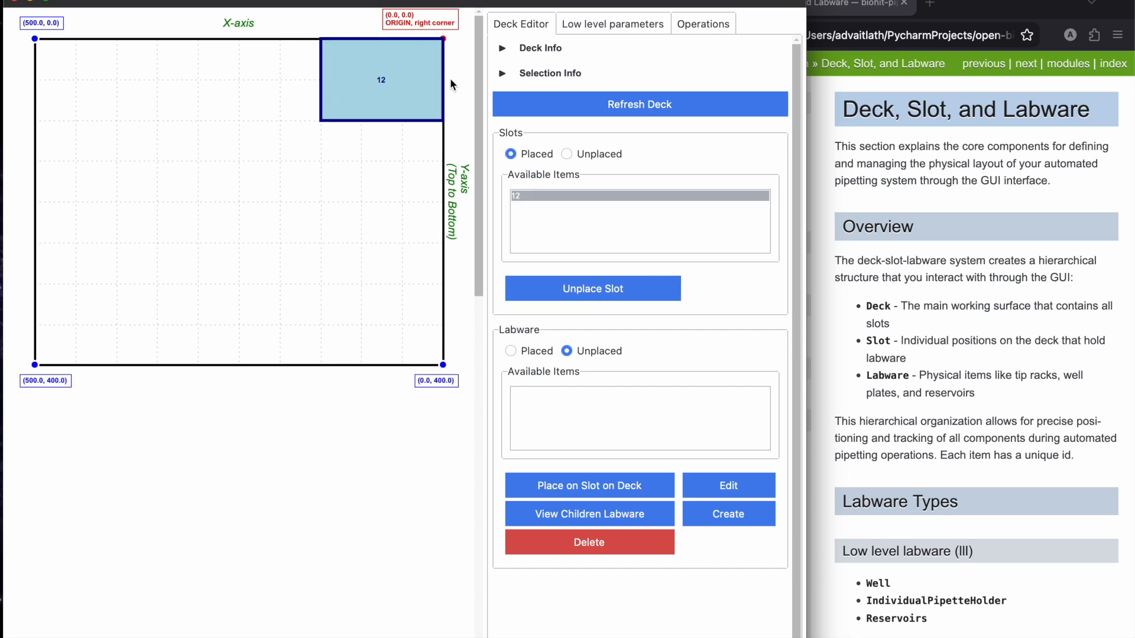
click(503, 75)
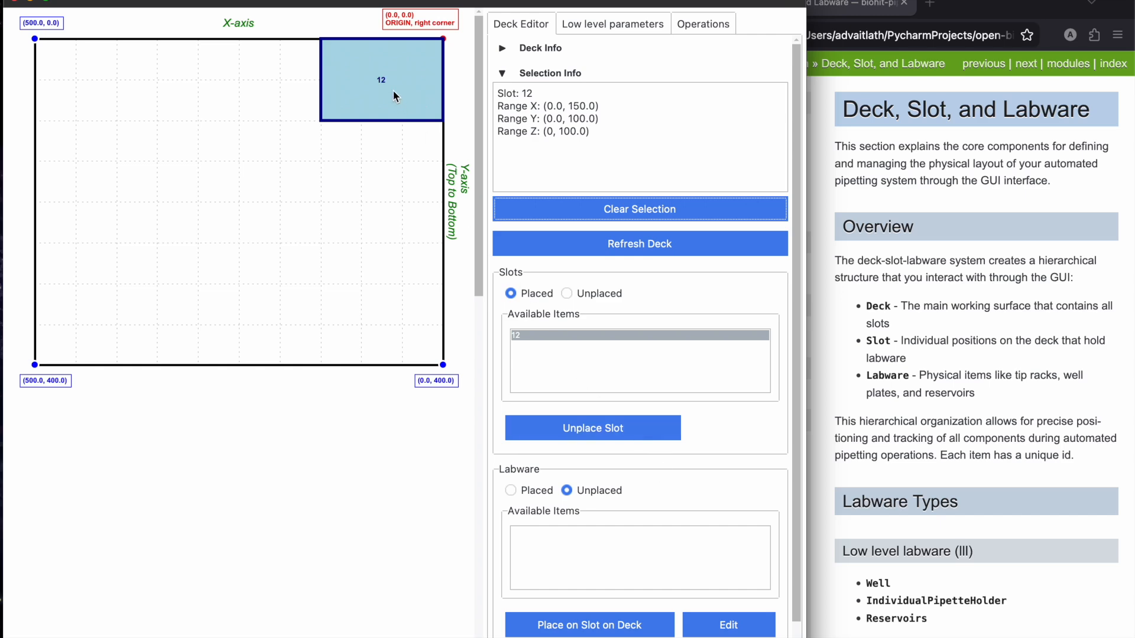
Step: Place the unplaced slot 2 on the deck
click(567, 292)
click(593, 204)
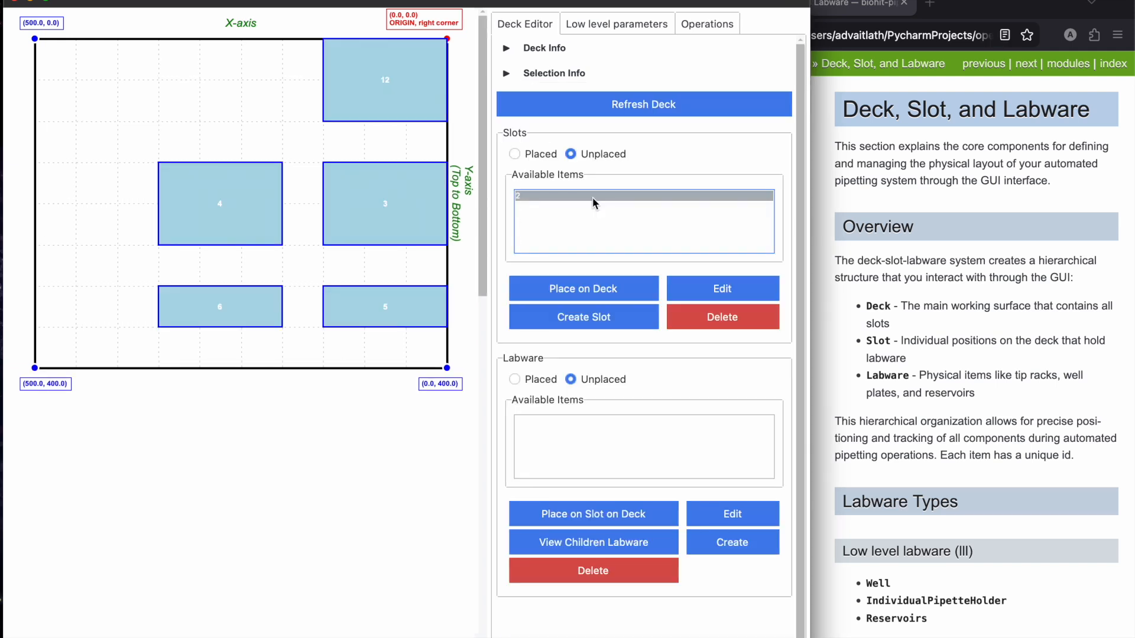
double_click(592, 197)
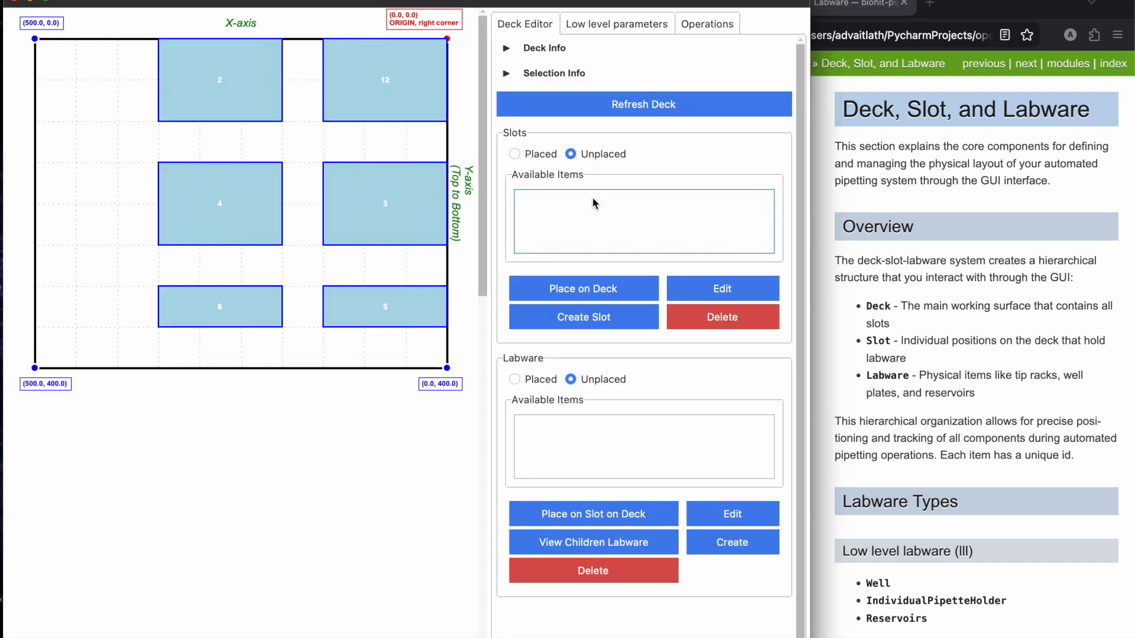
Step: Start a new labware item, look through the labware types and choose Plate
click(755, 546)
drag(550, 5, 425, 3)
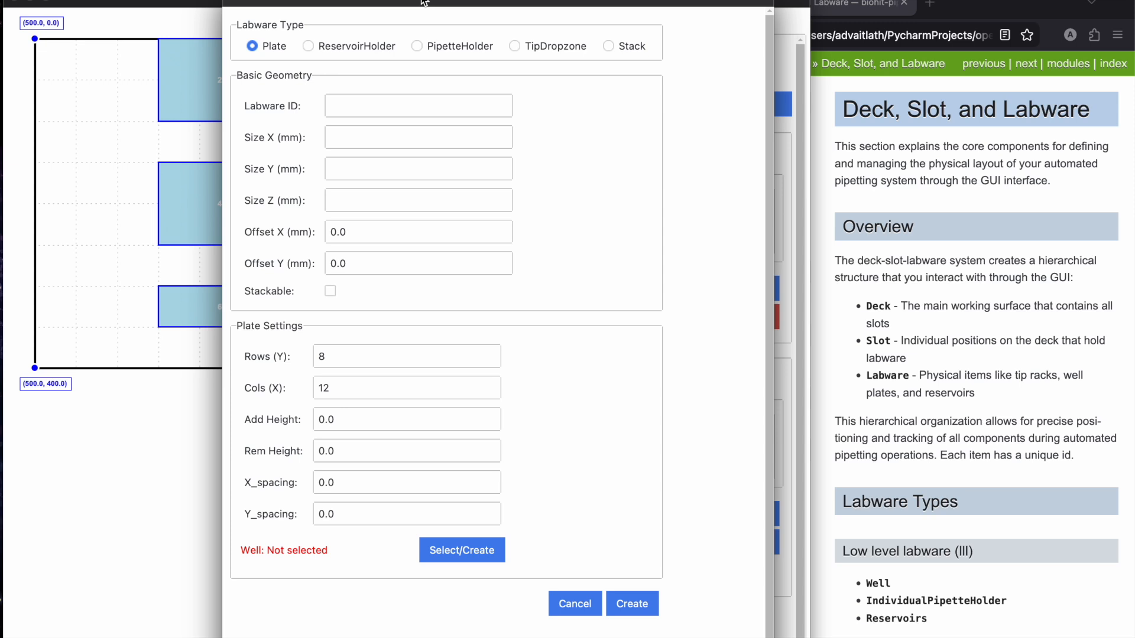
click(383, 46)
key(Right)
key(Right)
key(Right)
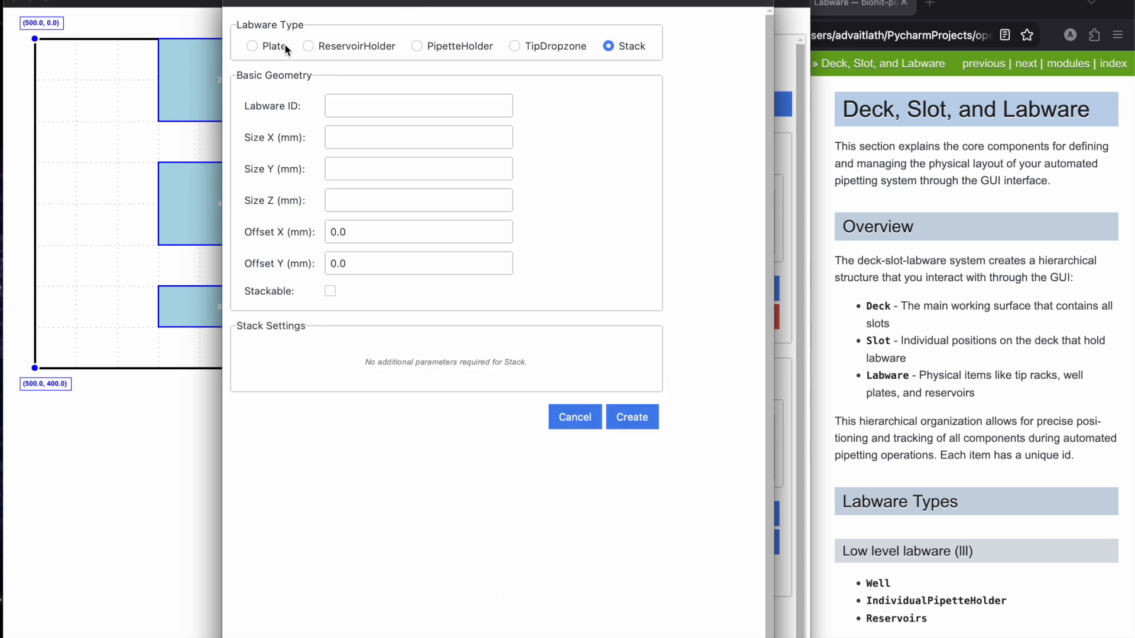
click(285, 46)
Step: Set the plate's size to 100 mm in X, 80 mm in Y and 80 mm in Z
click(372, 136)
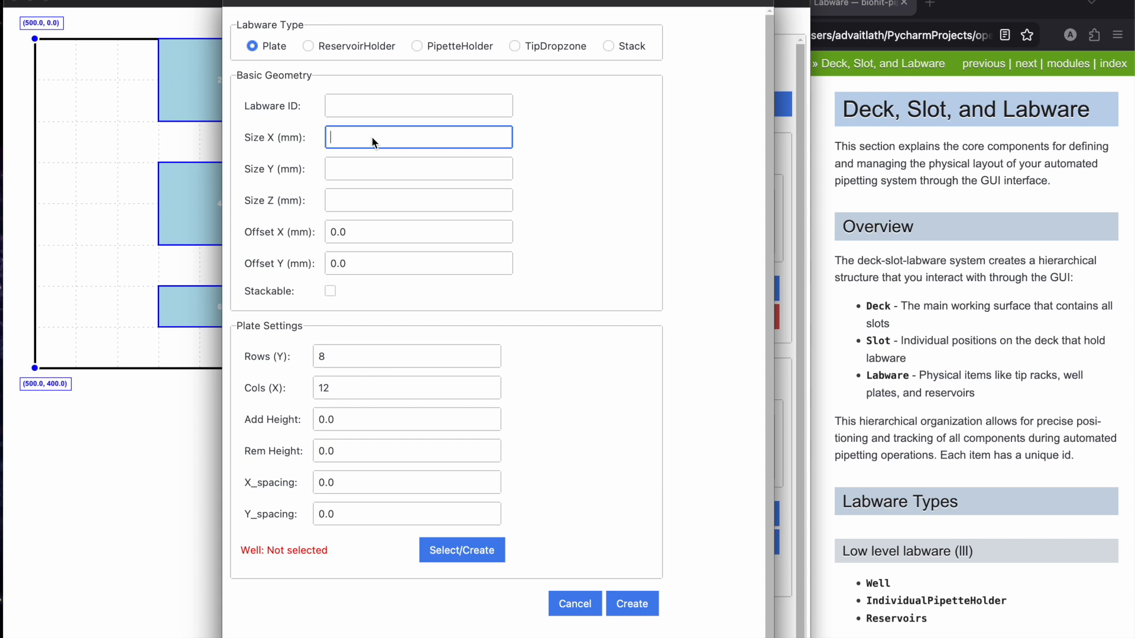
text(100)
key(Tab)
text(80)
key(Tab)
text(80)
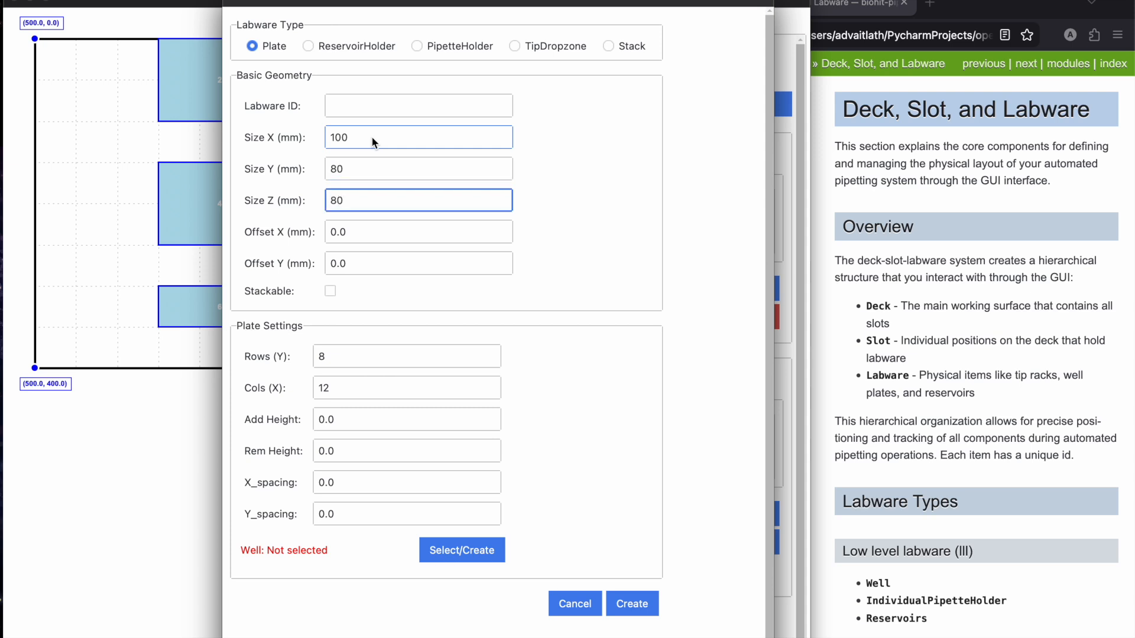
Step: Set the plate's X and Y offsets to 8 mm each and try out the stackable option
click(364, 230)
key(BackSpace)
text(8)
key(Tab)
text(8)
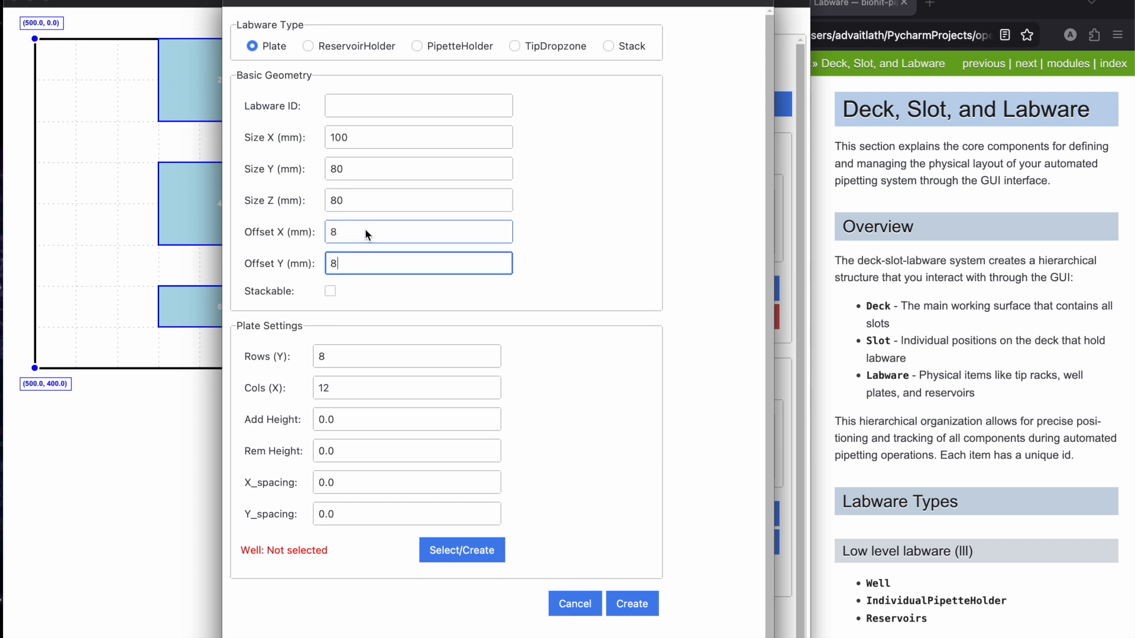
click(331, 291)
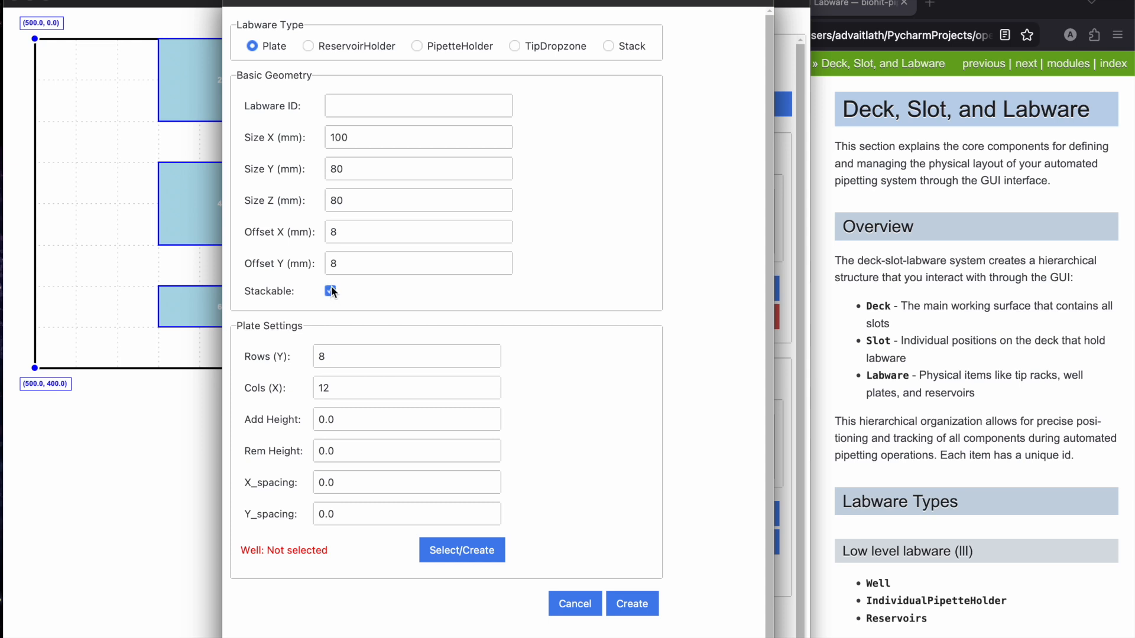
click(331, 290)
Step: Configure the plate with 6 columns, add height 5, remove height 3, and X and Y spacing of 8
click(341, 362)
drag(344, 392, 283, 389)
text(6)
key(Tab)
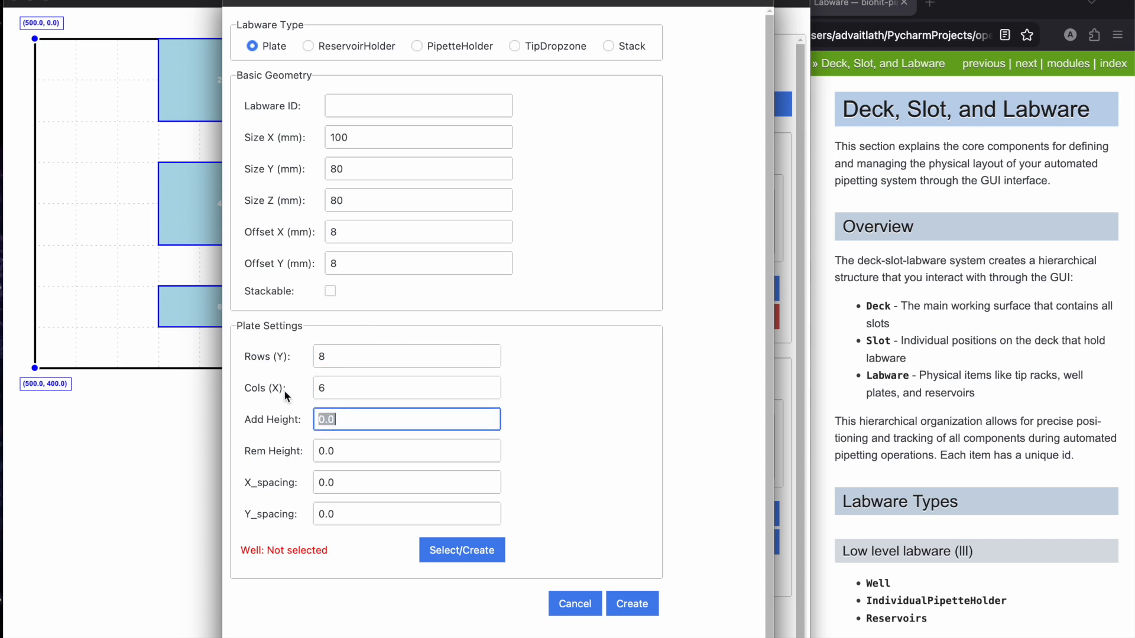
text(5)
key(Tab)
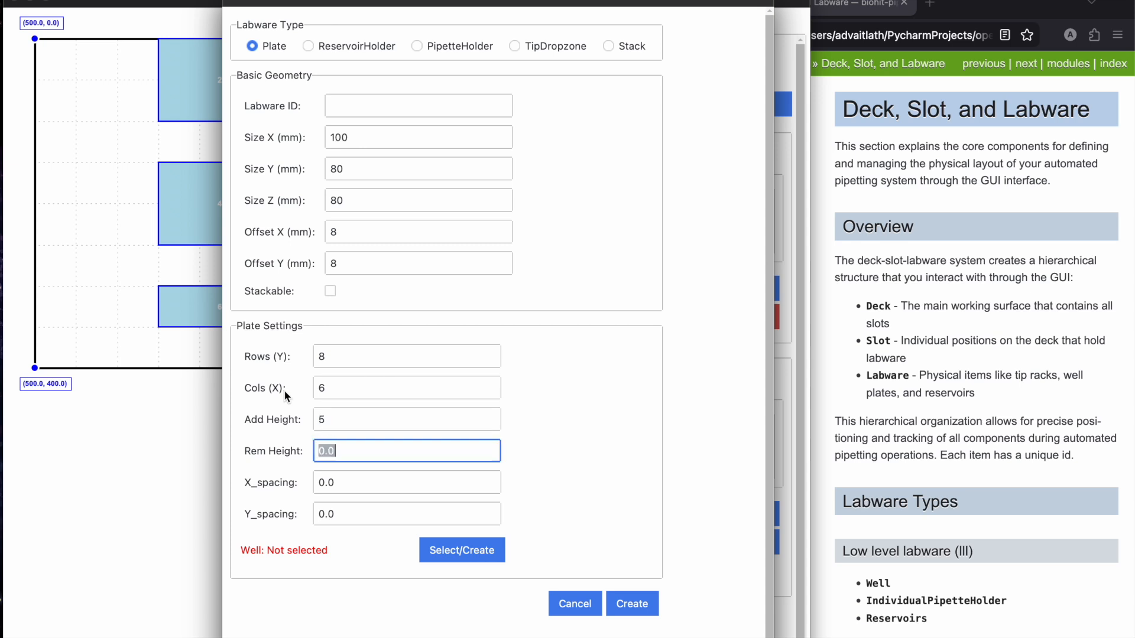
text(3)
key(Tab)
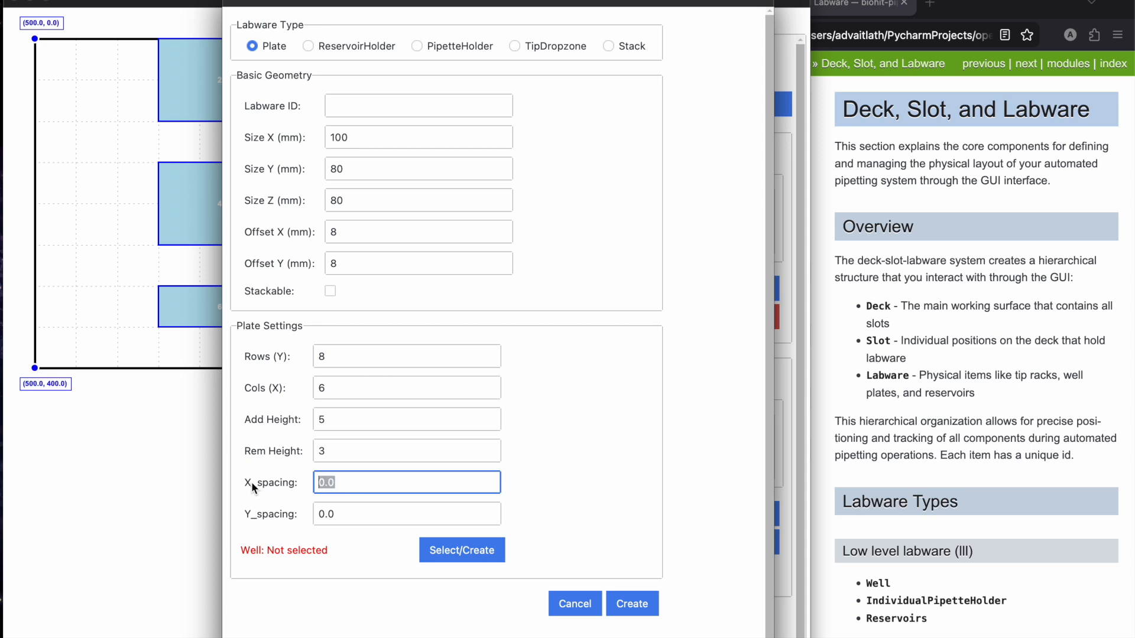
text(8)
key(Tab)
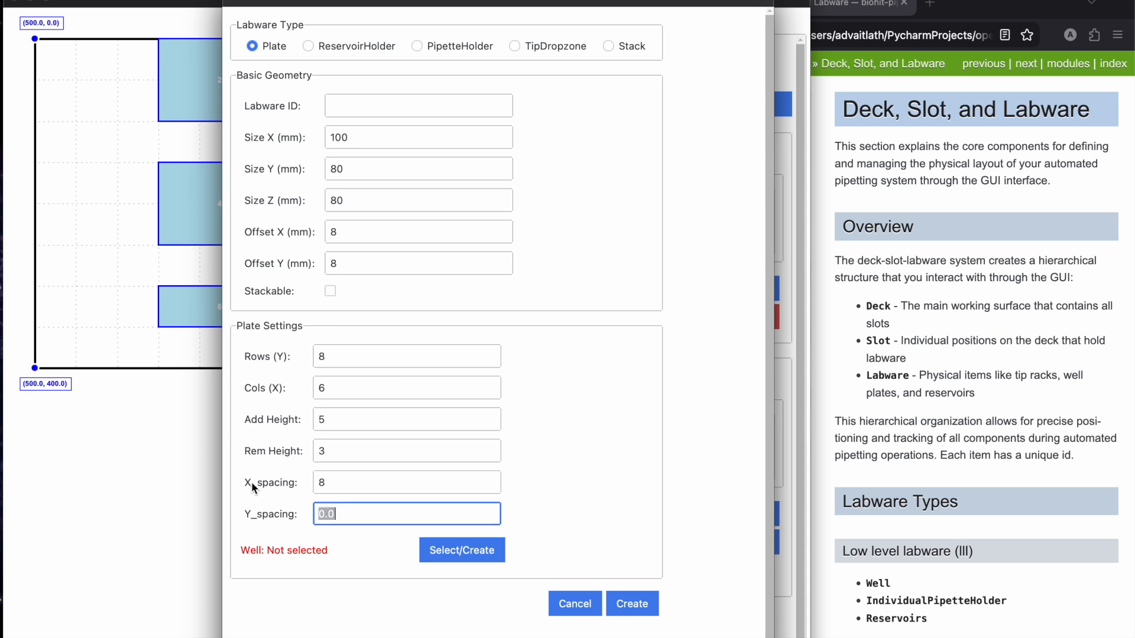
text(8)
Step: Start a new well for the plate and set its X, Y and Z sizes to 10 mm each
click(463, 551)
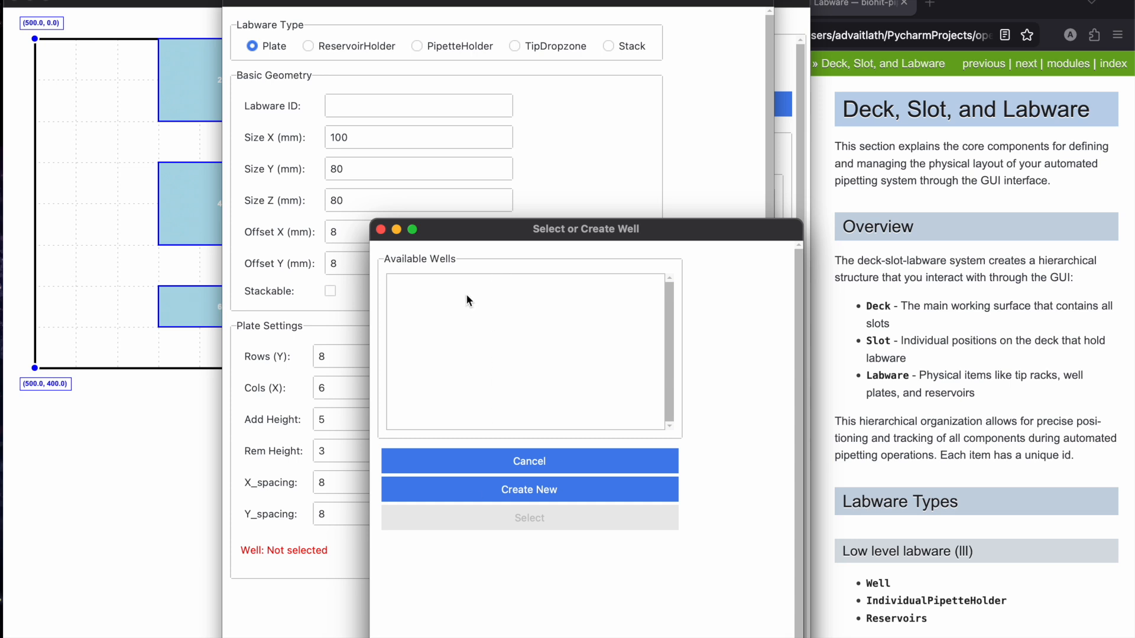
click(514, 496)
click(544, 229)
click(546, 262)
text(10)
key(Tab)
text(10)
key(Tab)
text(10)
key(Tab)
key(Tab)
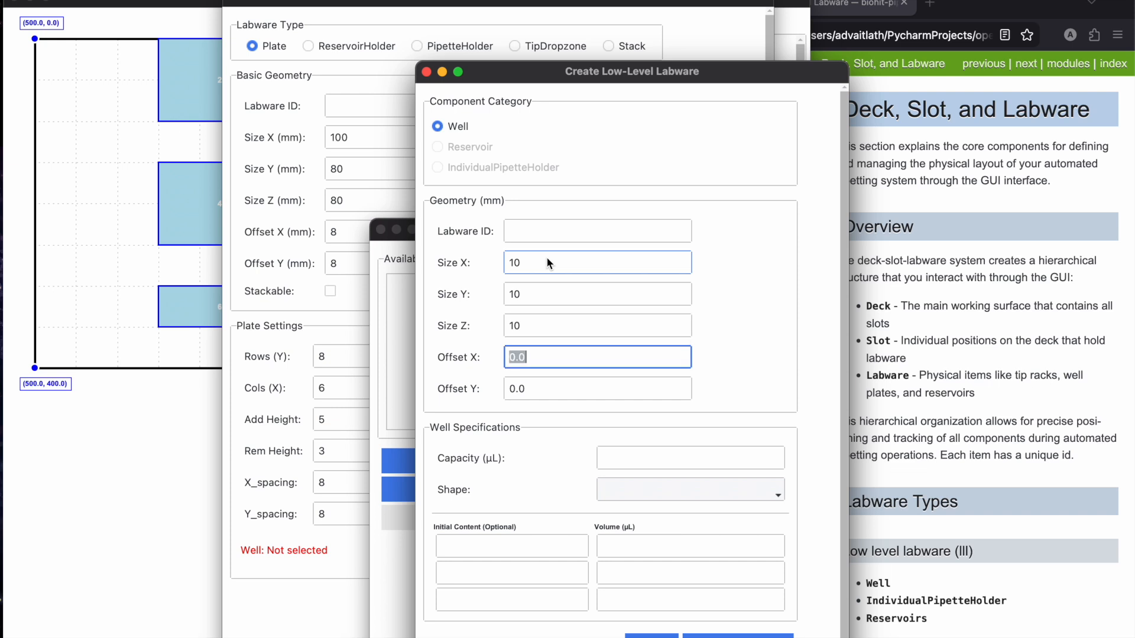
Step: Set the well's capacity to 1000 µL and its shape to rectangular
key(Tab)
text(1000)
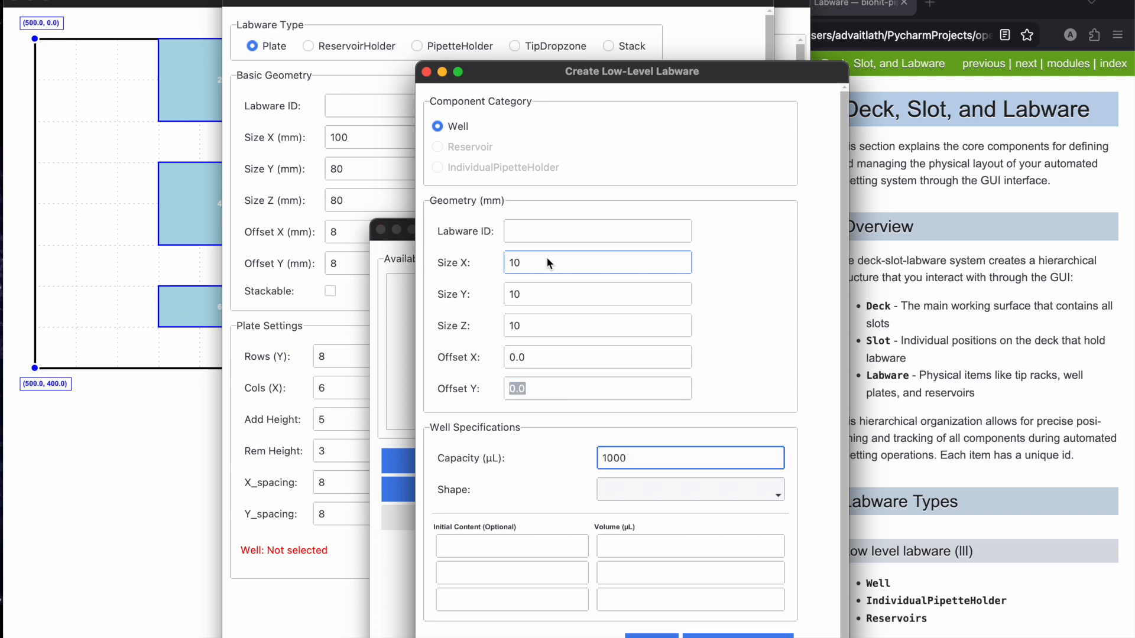
key(Tab)
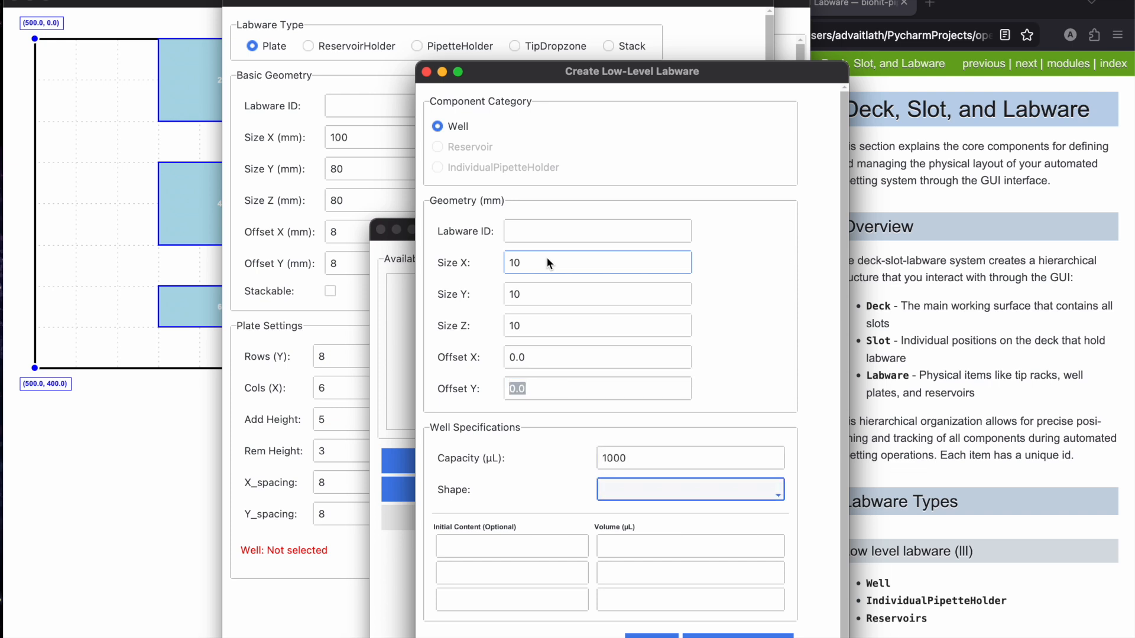
click(644, 495)
click(629, 511)
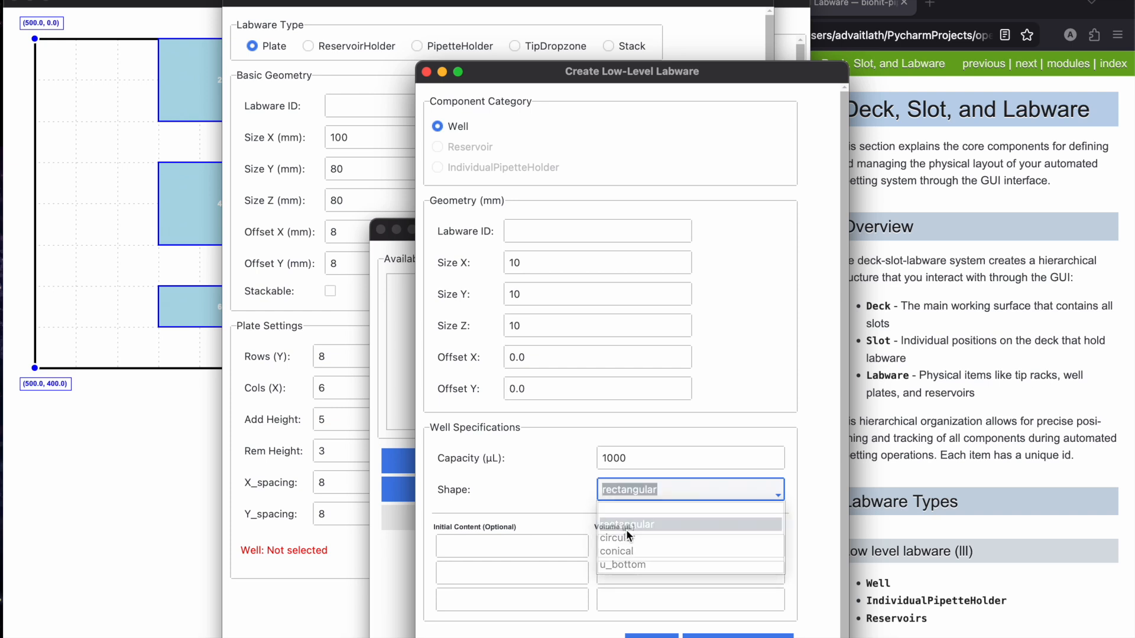
Step: Add 500 µL of water as the well's initial content and finish creating the well and its plate
click(555, 548)
text(water)
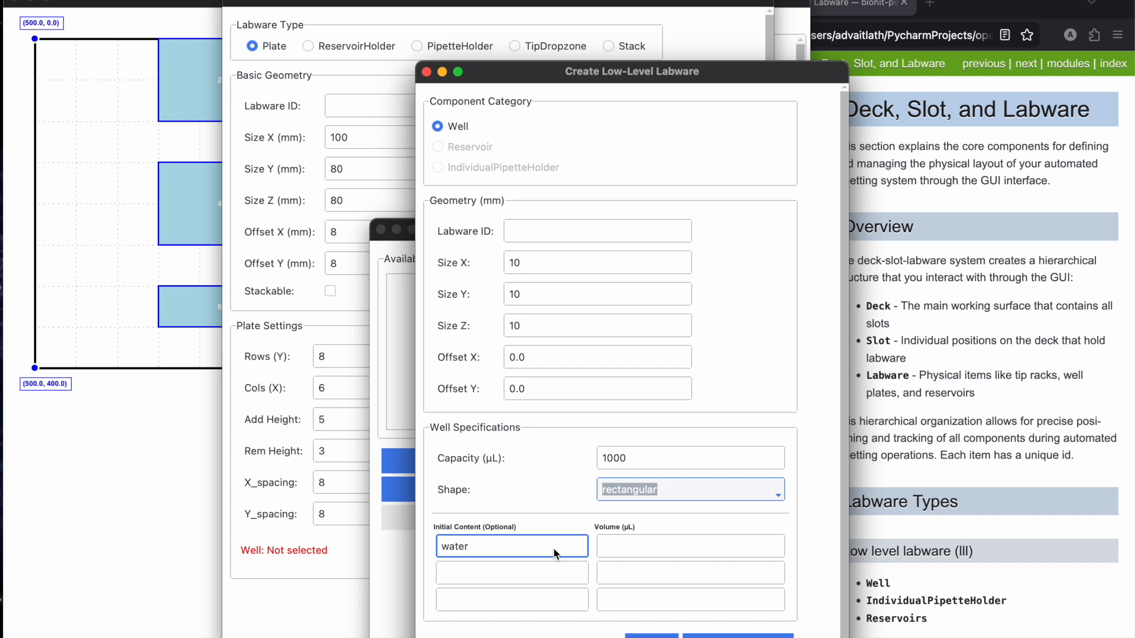
key(Tab)
text(500)
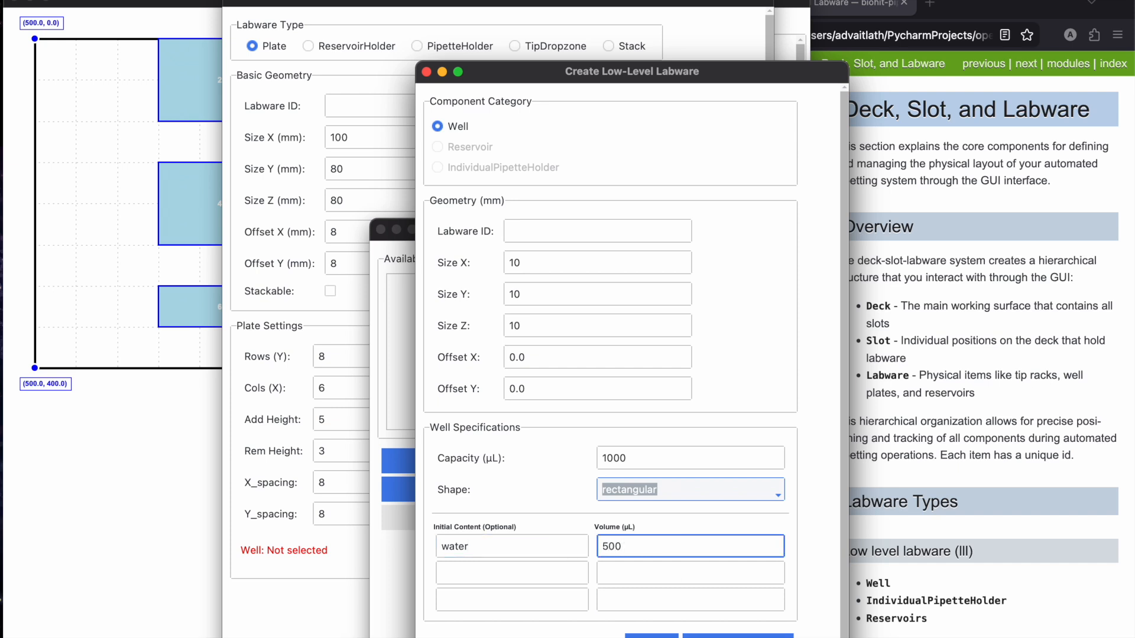
click(738, 636)
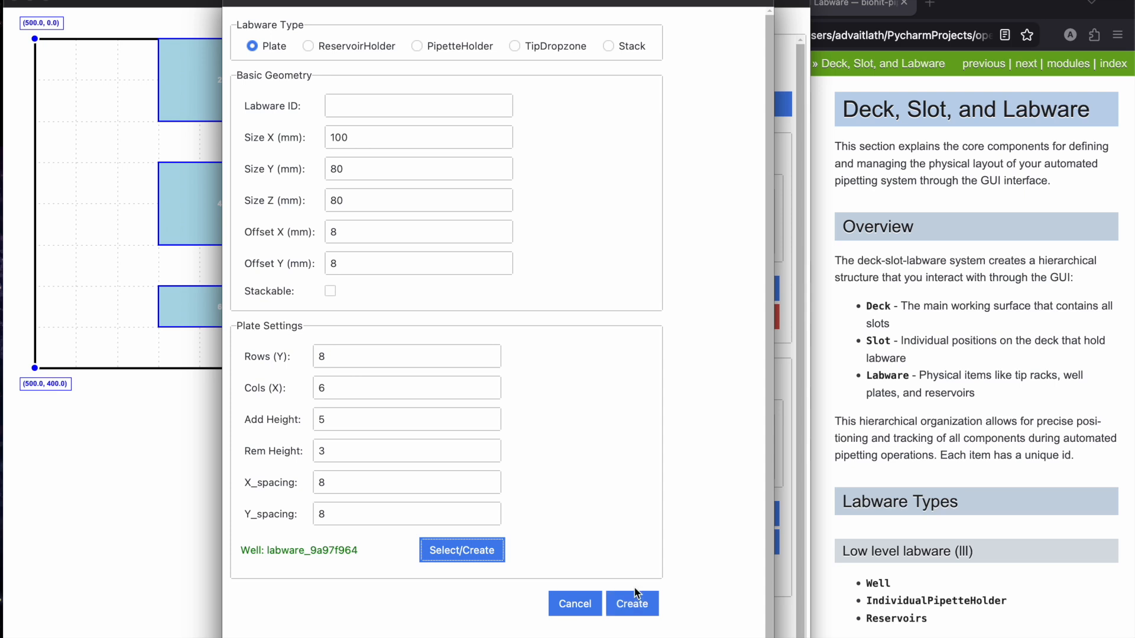
click(624, 611)
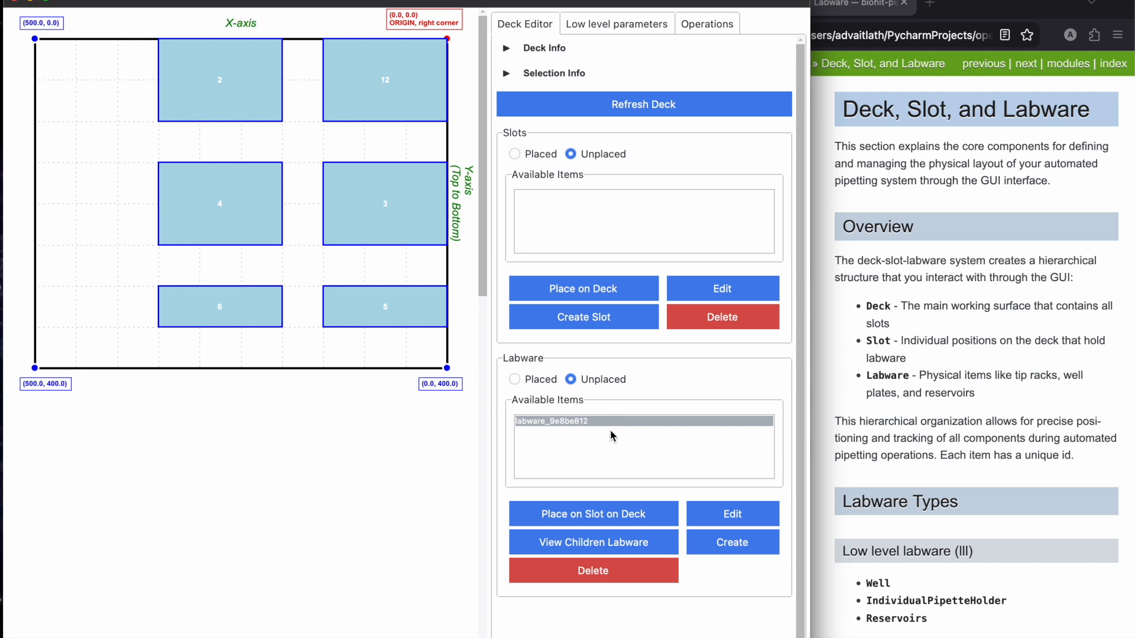
Step: Review the new plate's editable properties and its selection details, including offsets, process heights and spacing
click(733, 524)
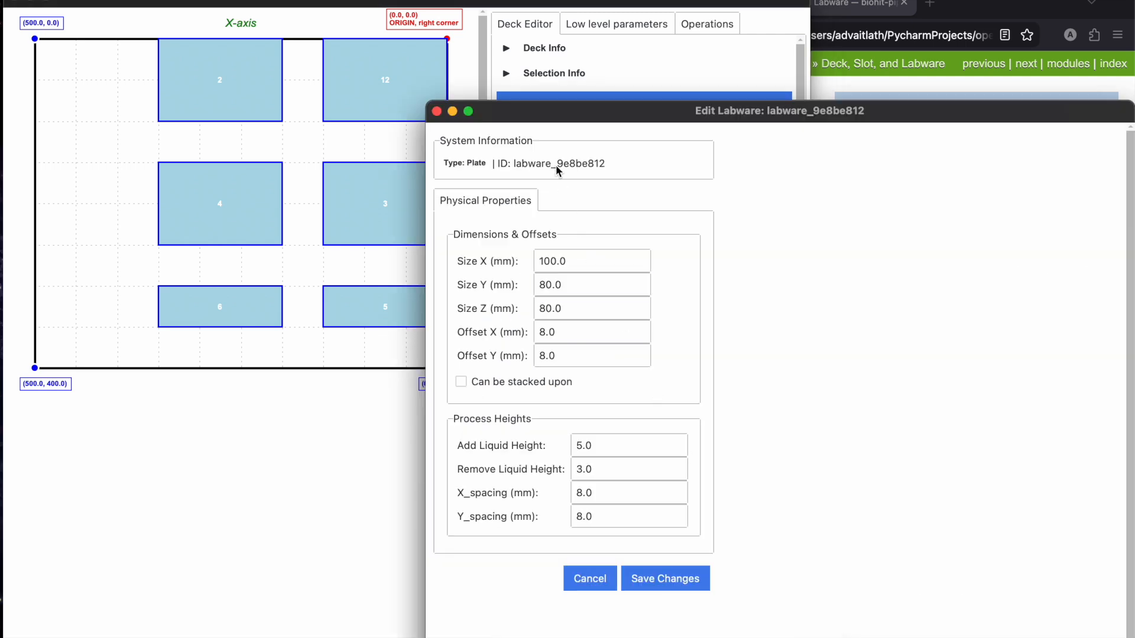
click(439, 113)
click(507, 73)
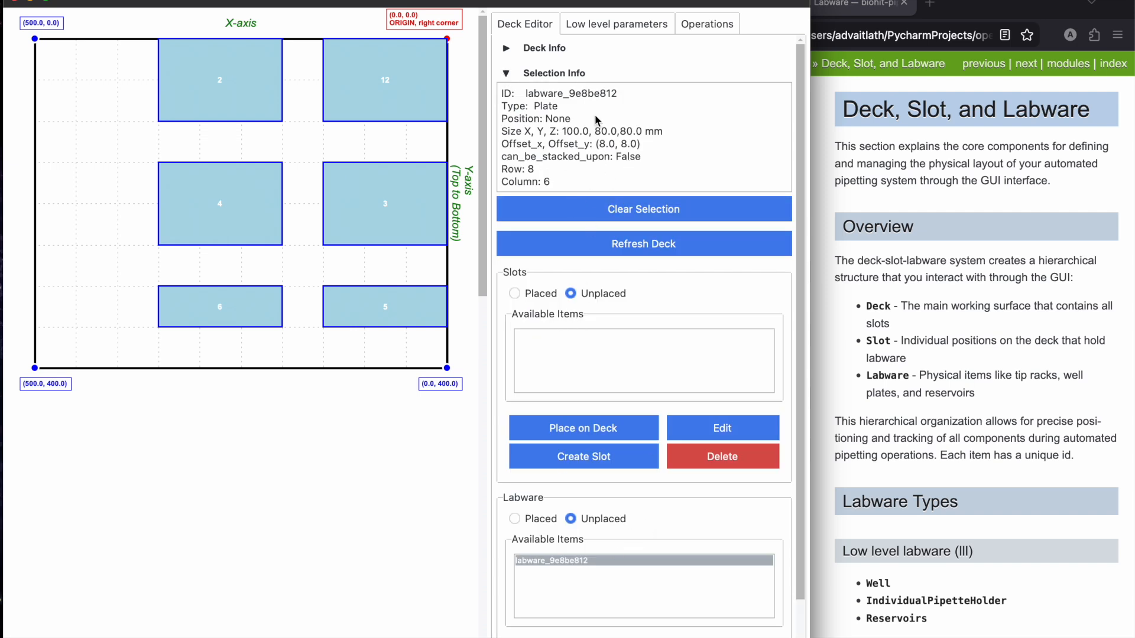
scroll(595, 119, down, 2)
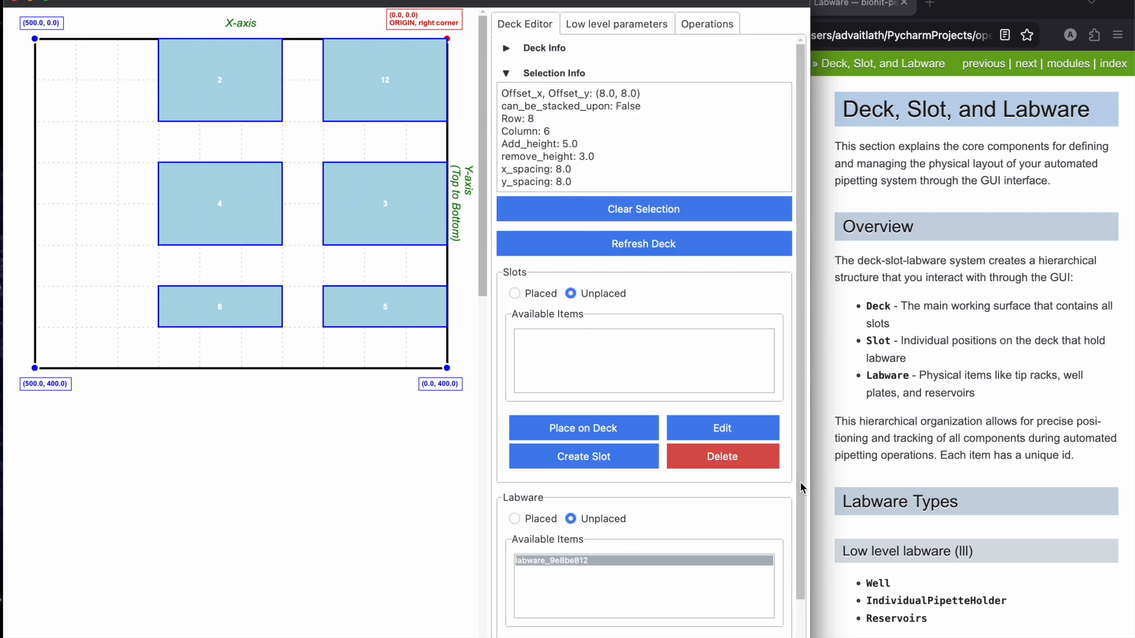
Step: Open the unplaced plate's child labware grid and examine the details of individual wells in its first two rows
drag(800, 481, 803, 591)
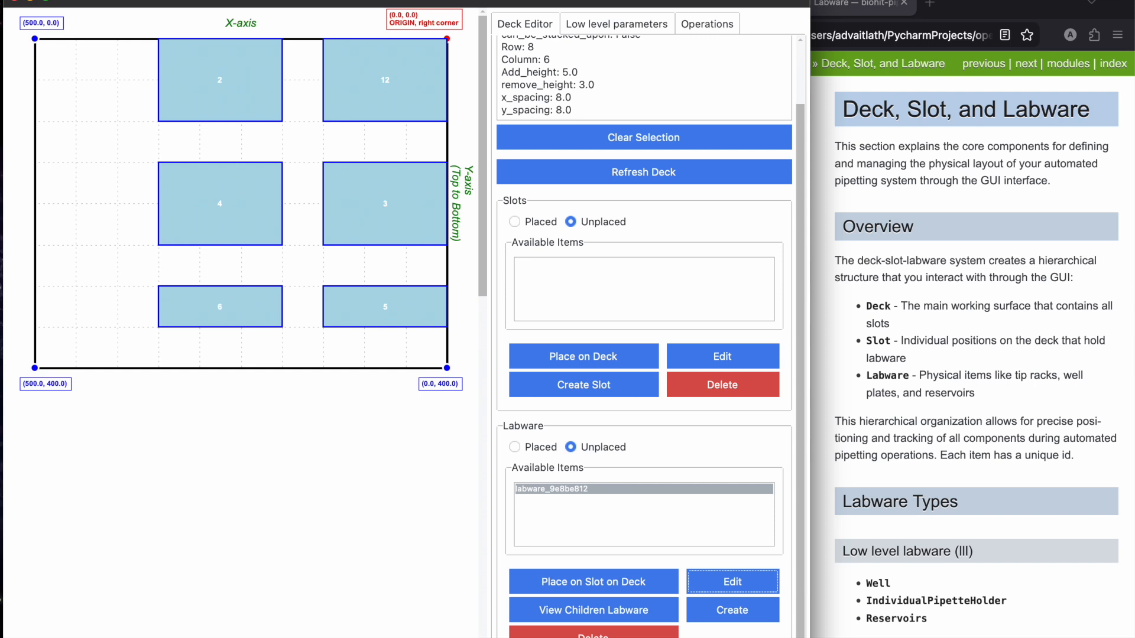
click(660, 613)
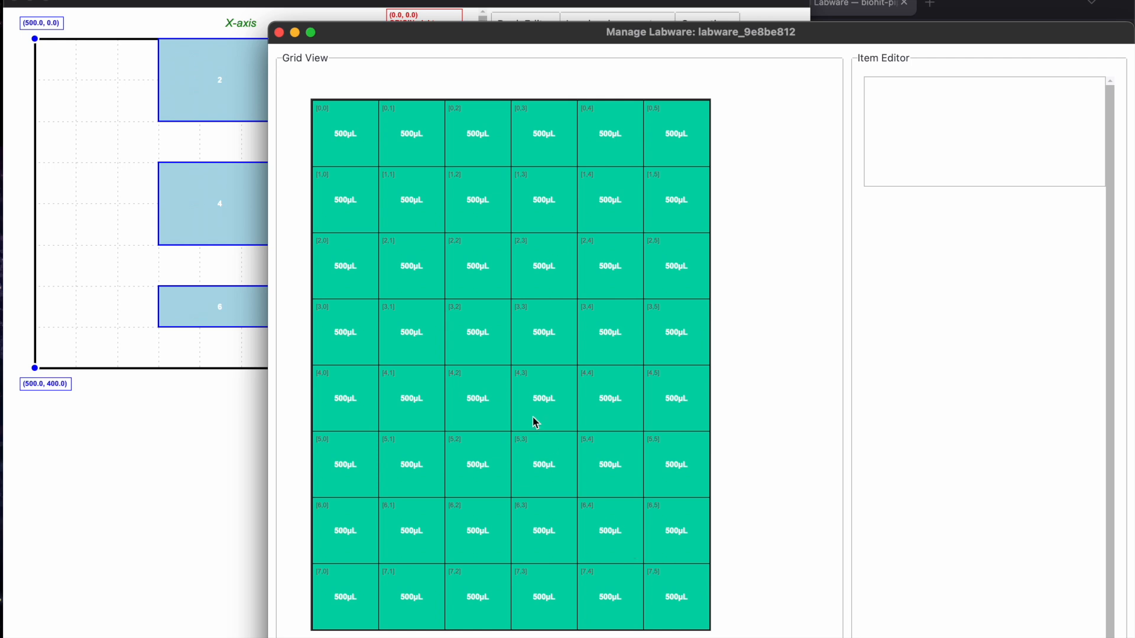
click(355, 121)
click(434, 140)
click(489, 140)
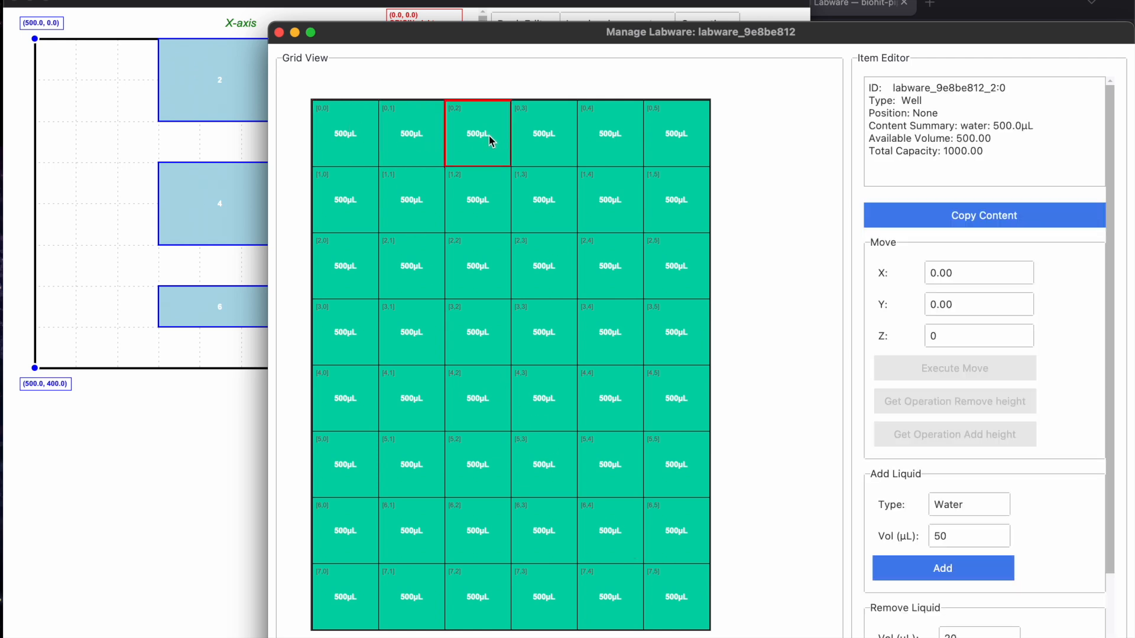
click(526, 137)
click(632, 141)
click(669, 145)
click(591, 192)
click(563, 195)
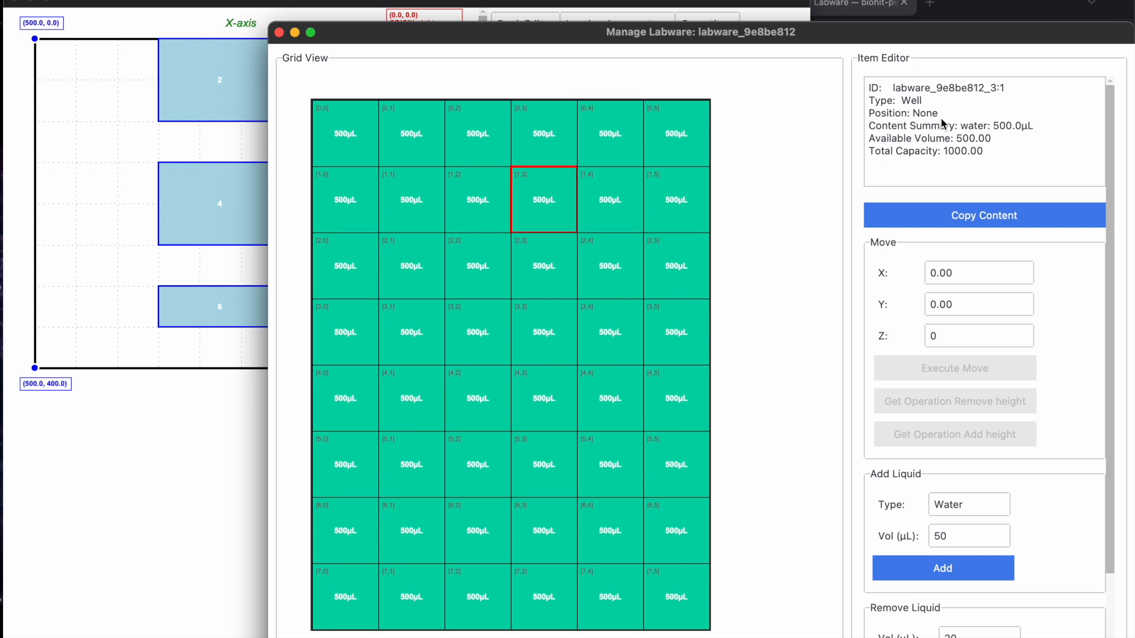
click(694, 147)
click(634, 143)
click(652, 188)
click(634, 186)
Step: Try removing liquid in 20 µL portions from well [0,5], empty it completely, and add 50 µL of water
click(697, 140)
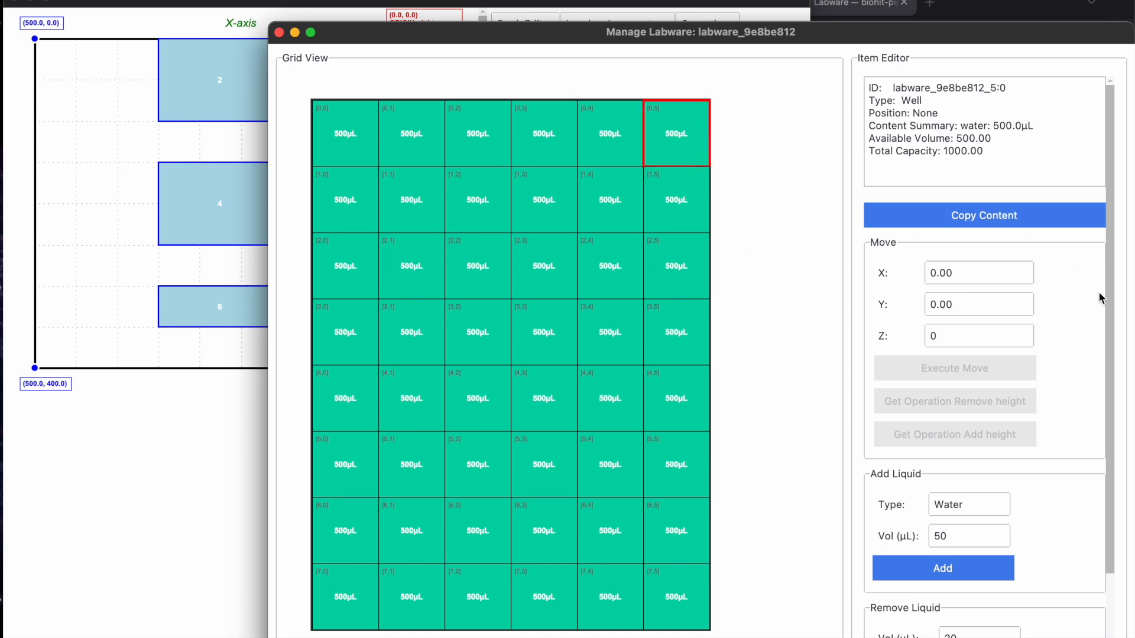
drag(1109, 322, 1098, 436)
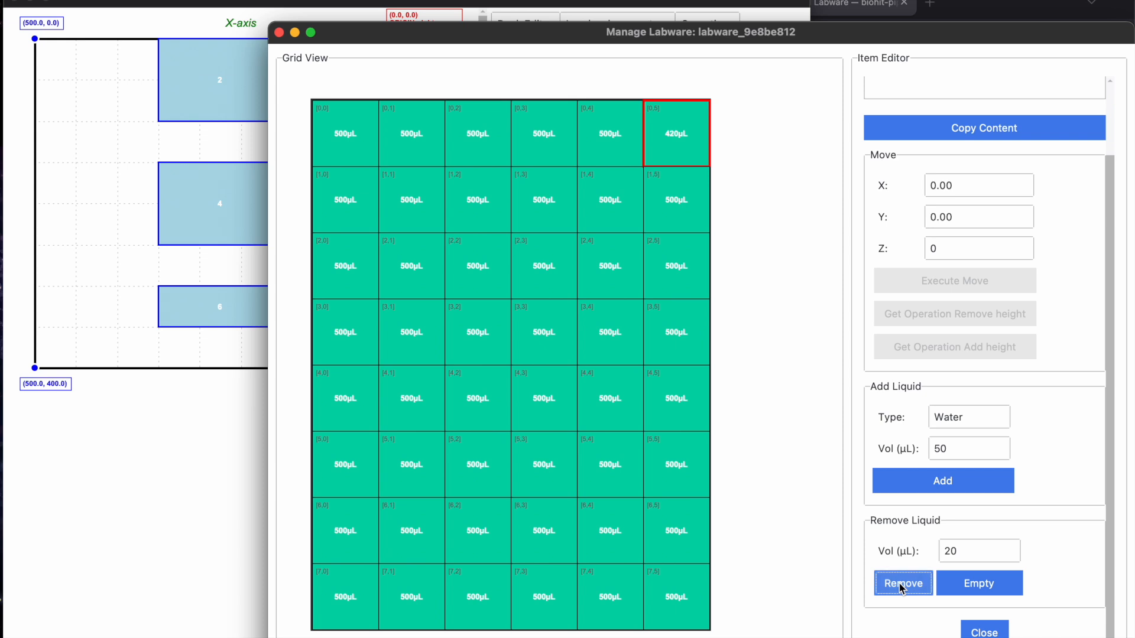
click(976, 585)
click(891, 474)
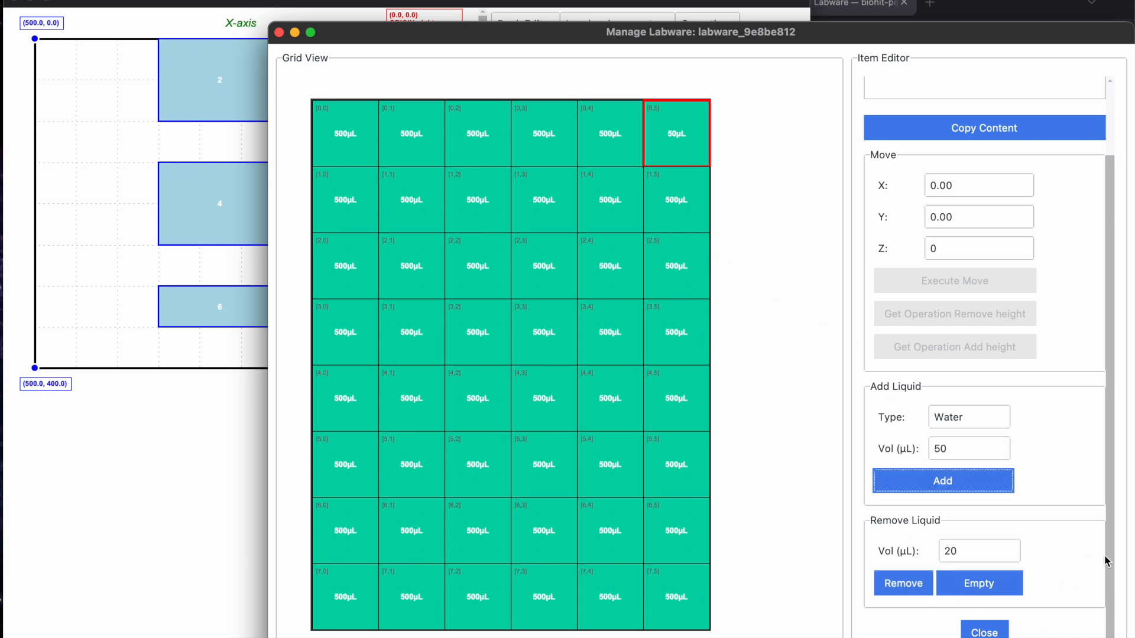
Step: Copy well [0,5]'s content to all wells except those in column 4, and close the labware manager
drag(1109, 552, 1055, 324)
click(944, 205)
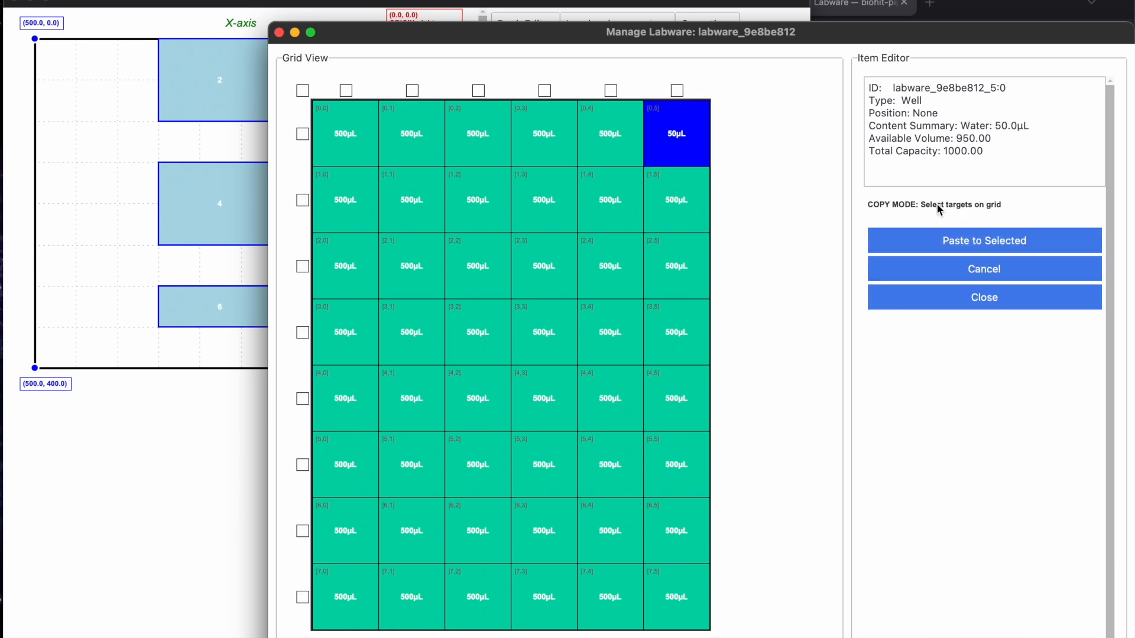
click(303, 91)
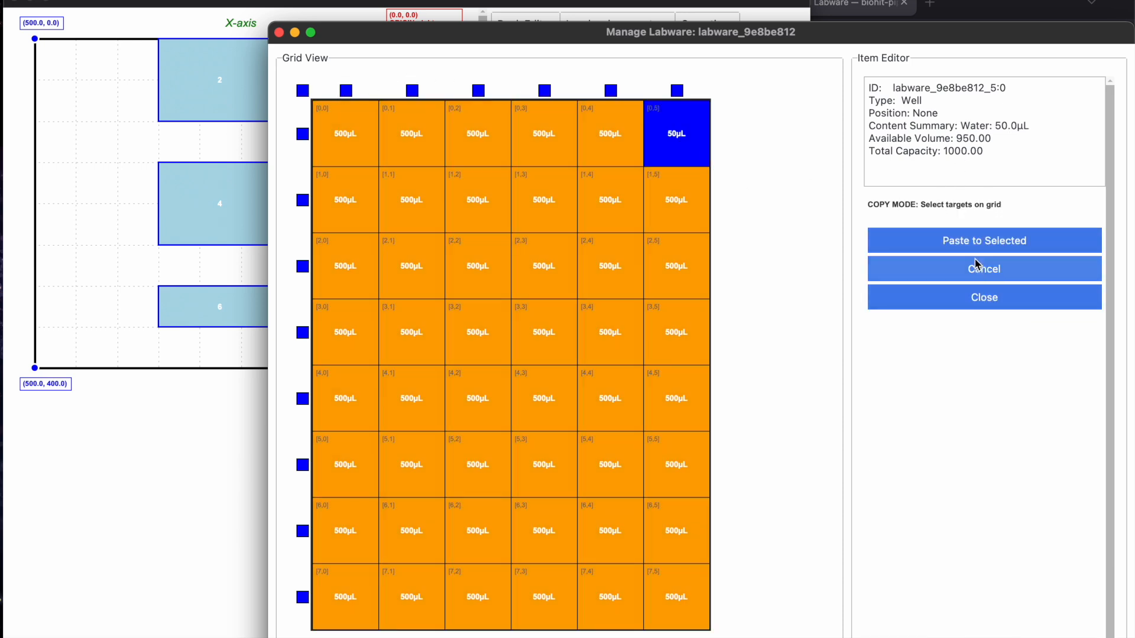
click(610, 90)
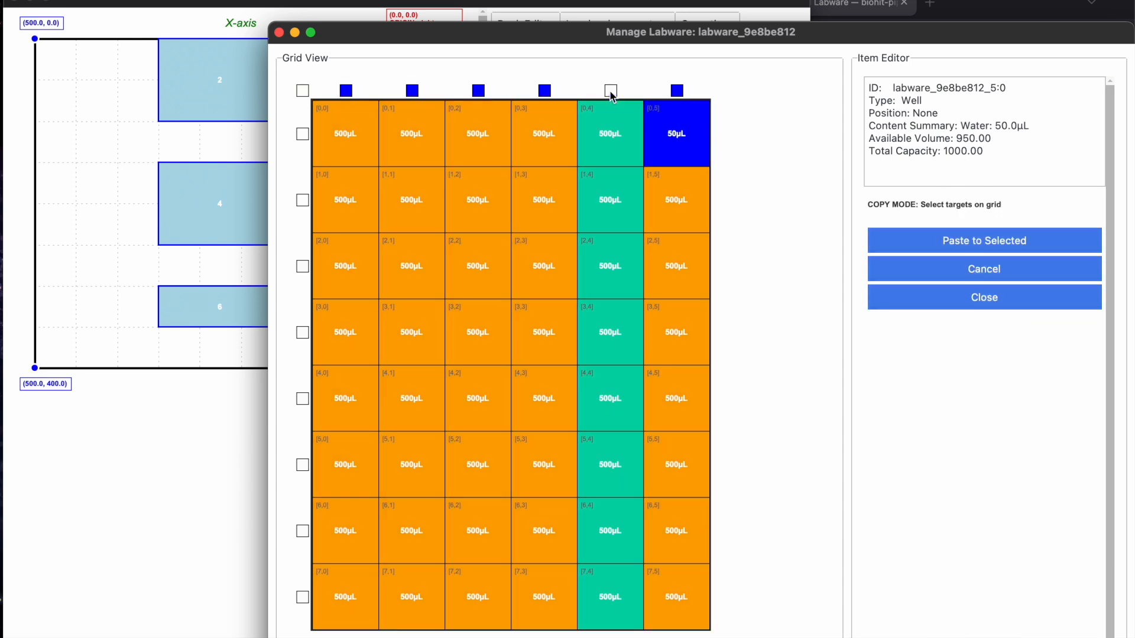
click(972, 237)
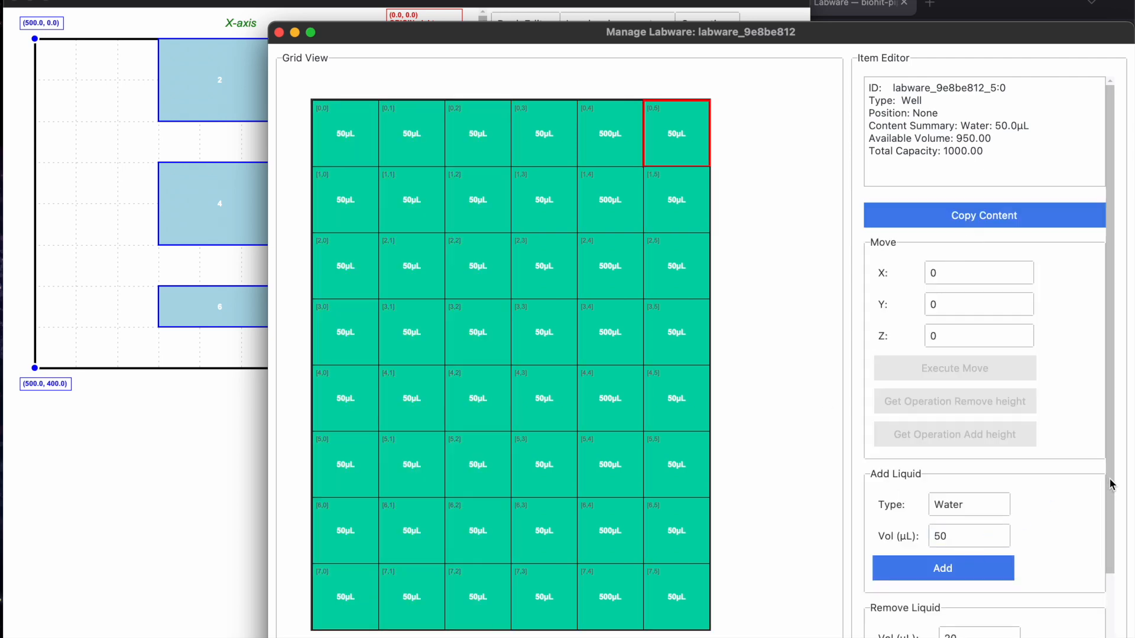
scroll(1097, 577, down, 3)
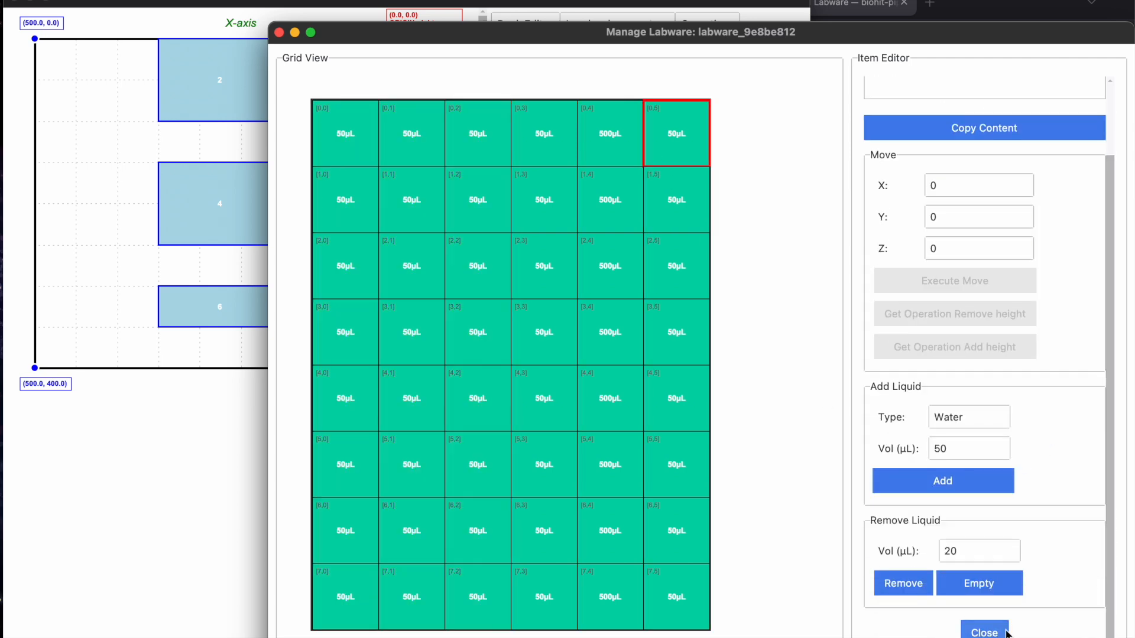
click(994, 632)
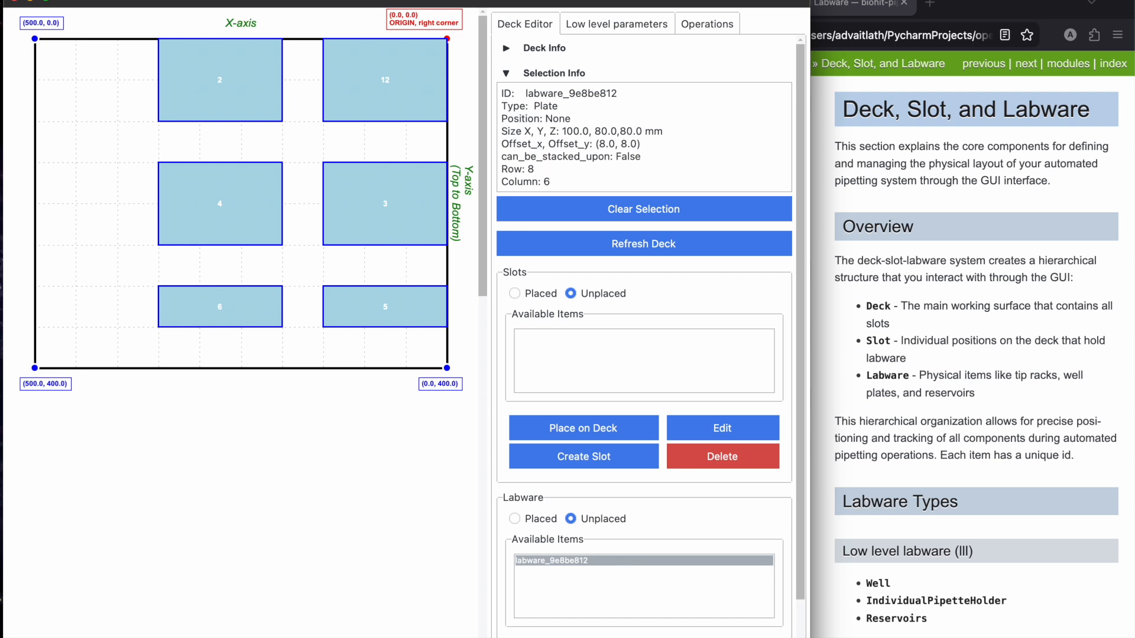
Step: Place the plate on slot 3 of the deck with a minimum Z height of 0.0 mm
double_click(613, 561)
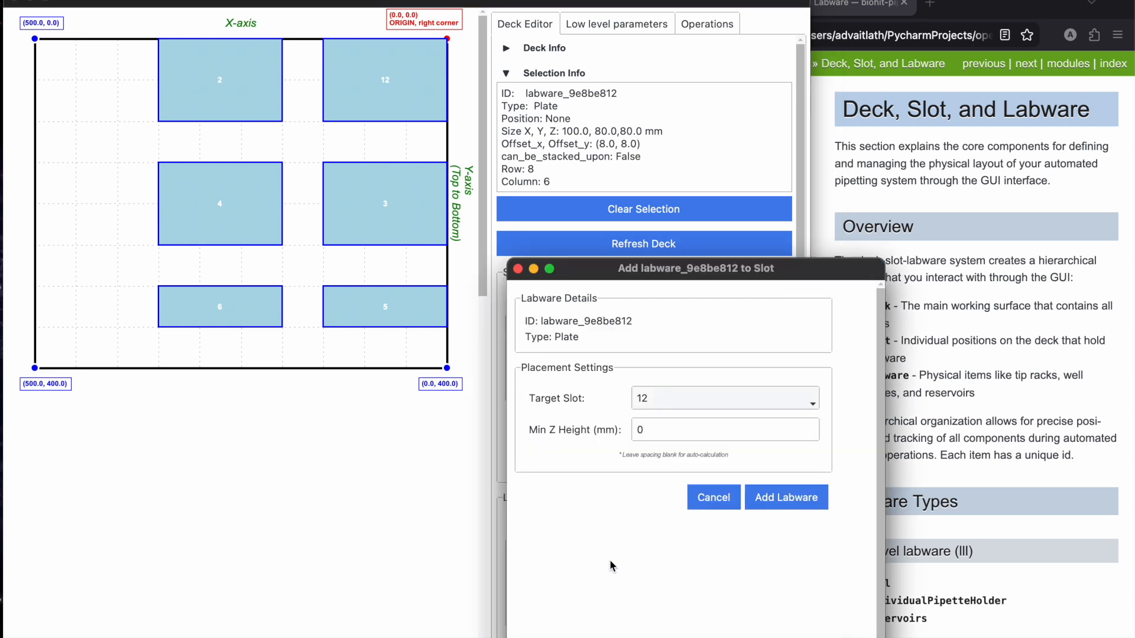
click(661, 398)
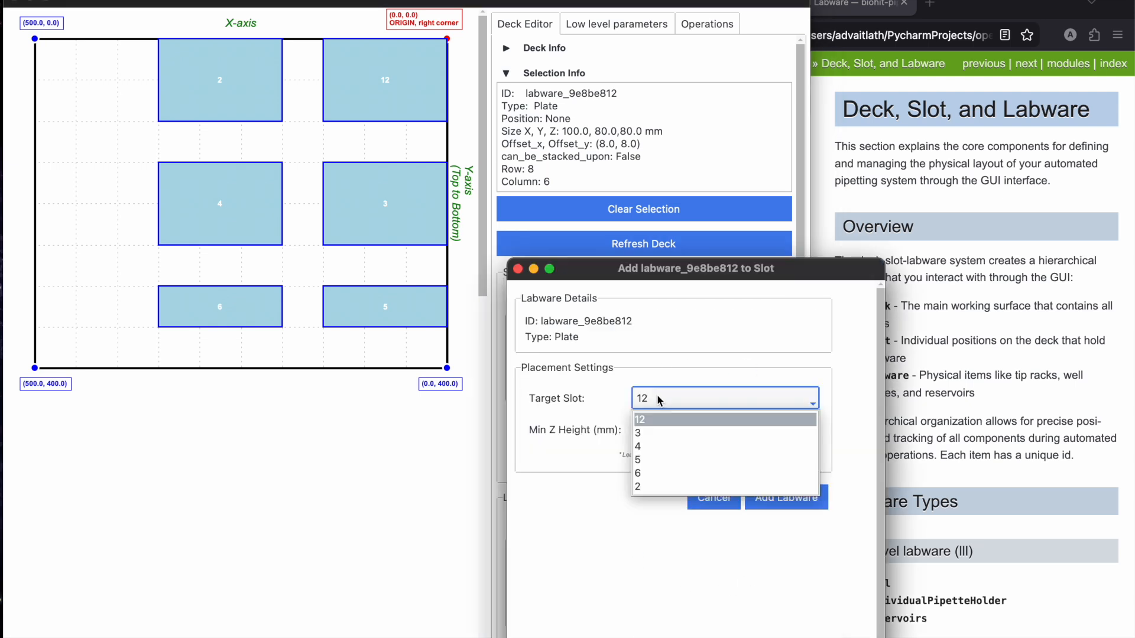
click(644, 435)
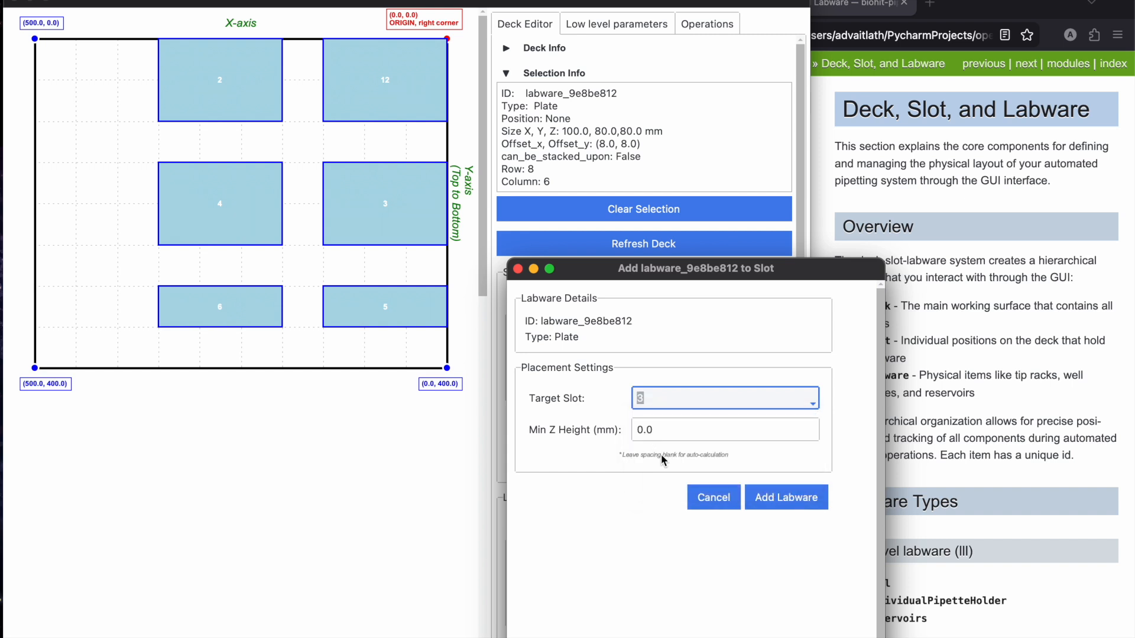
click(774, 501)
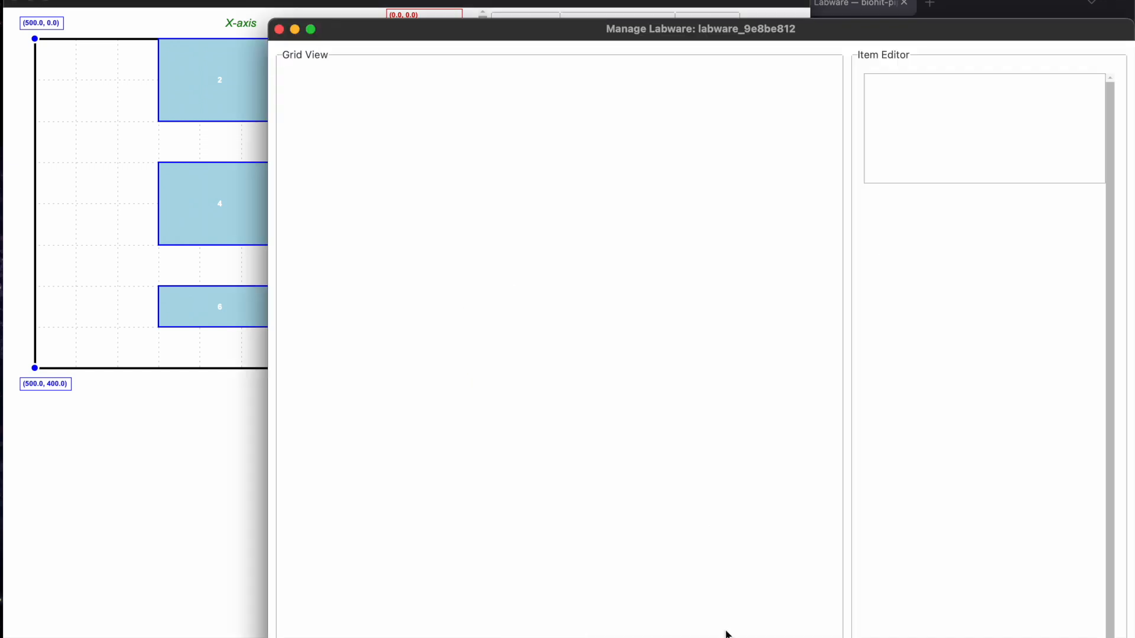
Step: Examine the deck positions of individual wells in the child labware grid of the plate placed on slot 3
click(355, 126)
click(429, 145)
click(518, 155)
click(508, 235)
click(347, 155)
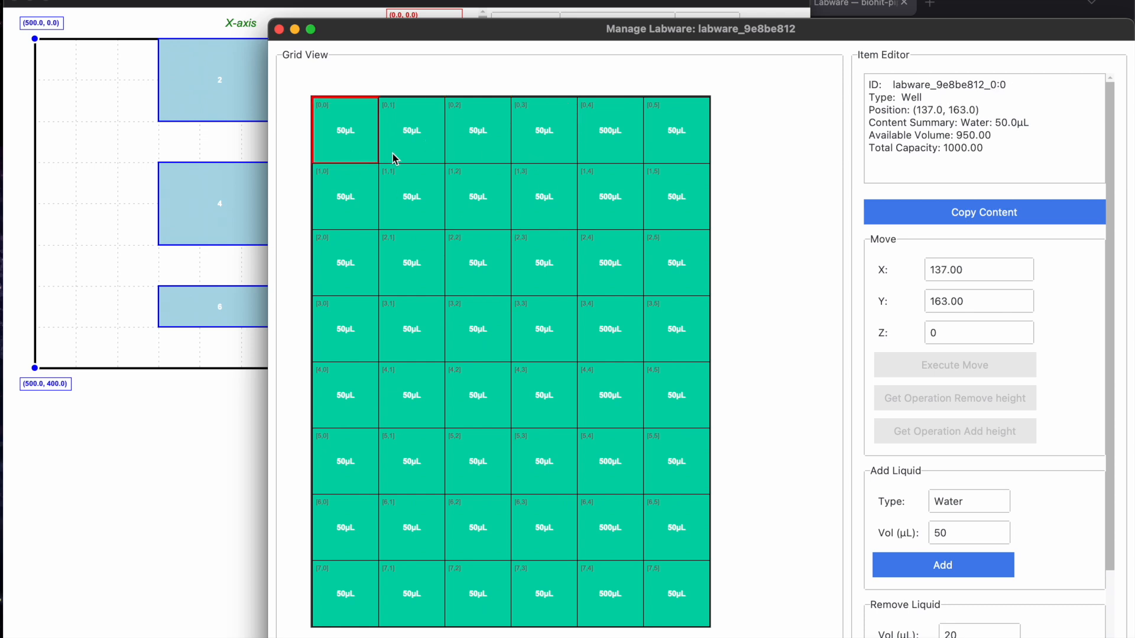
click(701, 140)
click(620, 141)
click(510, 141)
click(440, 140)
Step: Enter 50 as the Z move value for well [0,0], review the remaining well controls and close the labware manager
click(356, 141)
double_click(952, 335)
text(50)
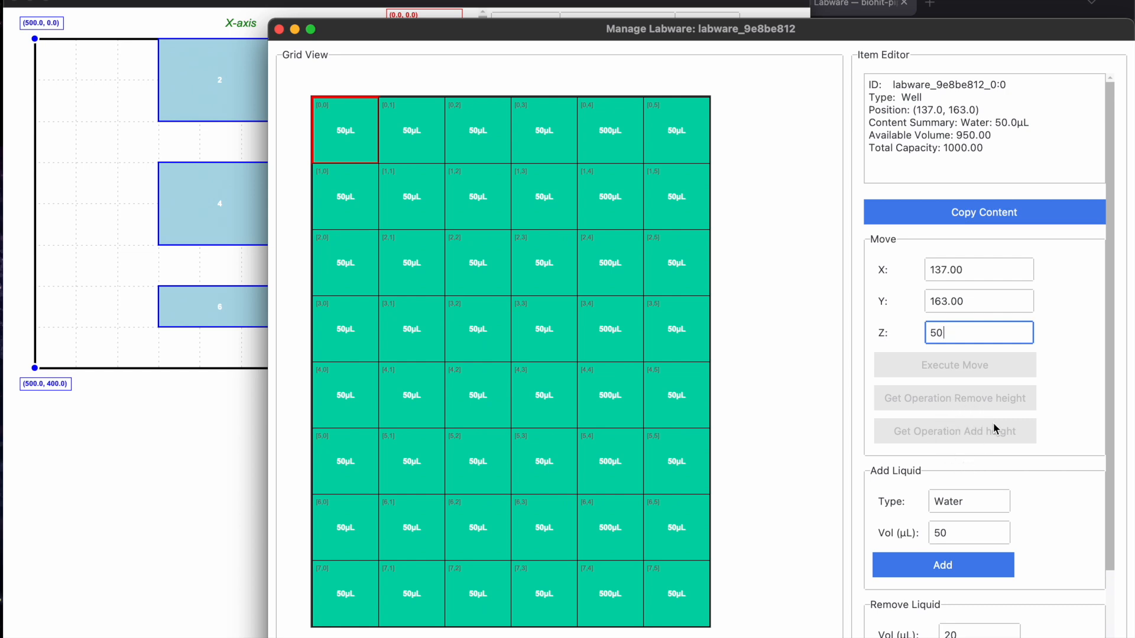
drag(1104, 480, 1108, 547)
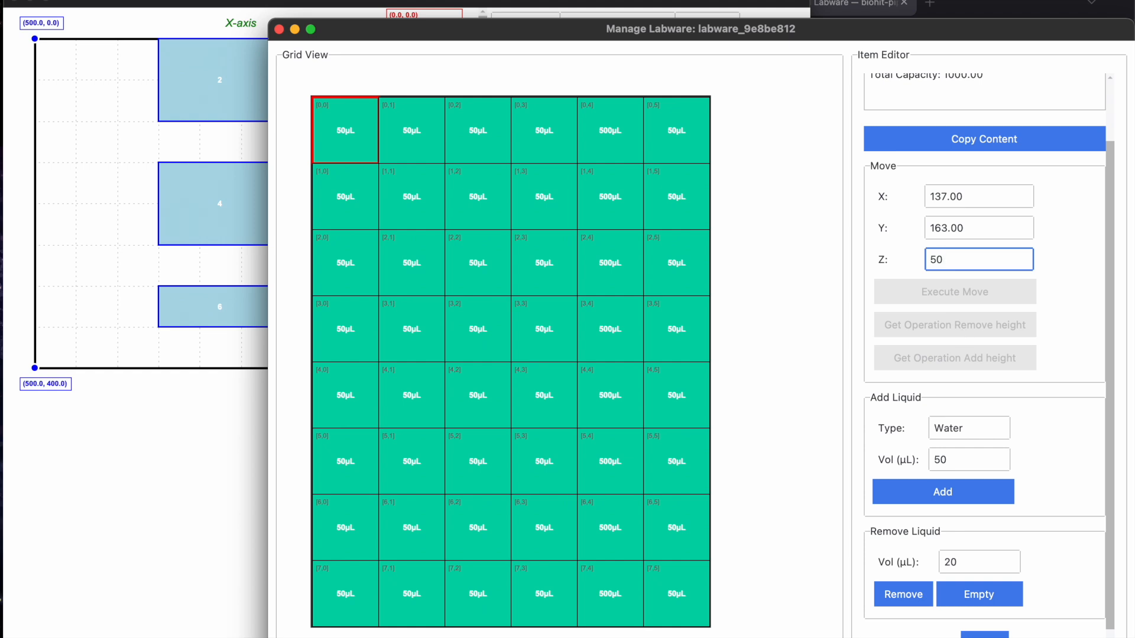
key(Escape)
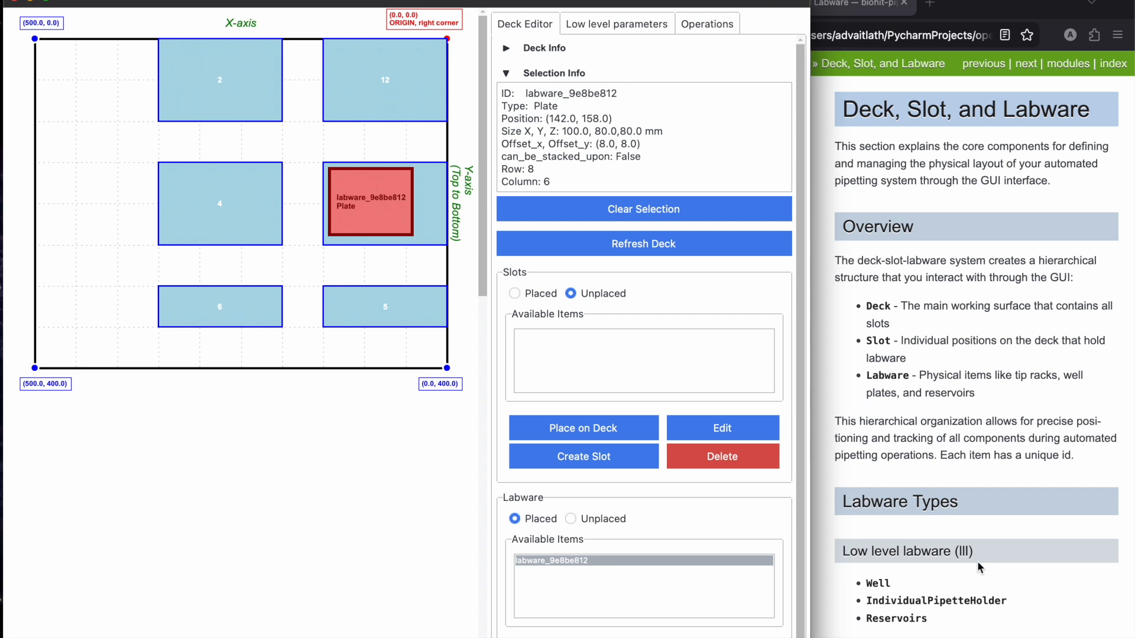
Step: Examine the created well's details among the low-level labware, and check the Reservoir and IndividualPipetteHolder lists
click(604, 31)
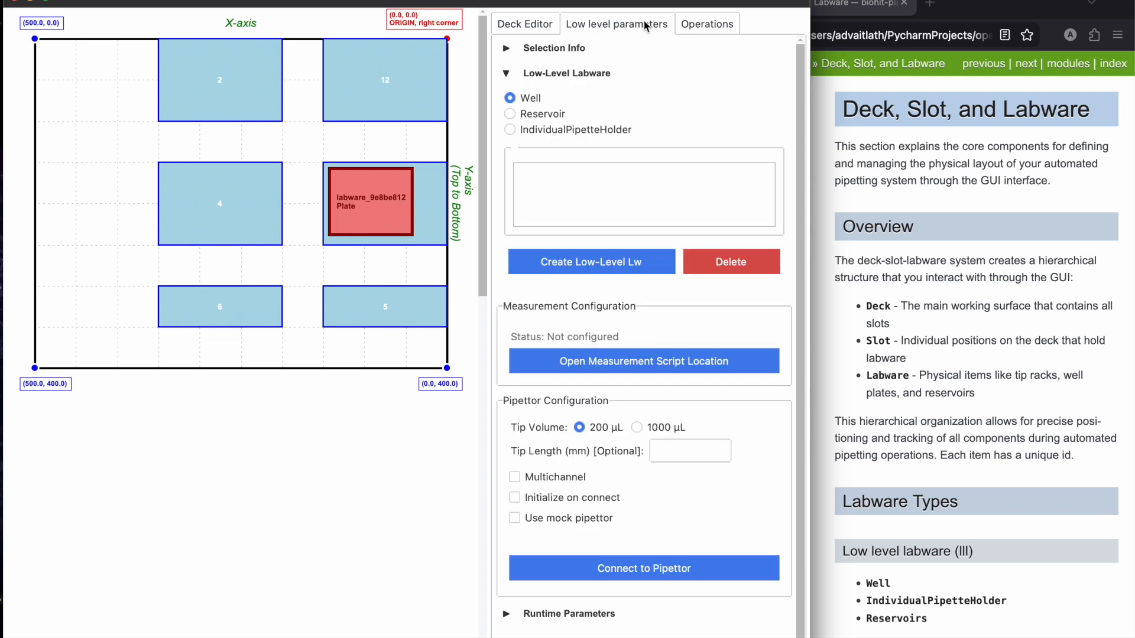
click(510, 97)
click(550, 169)
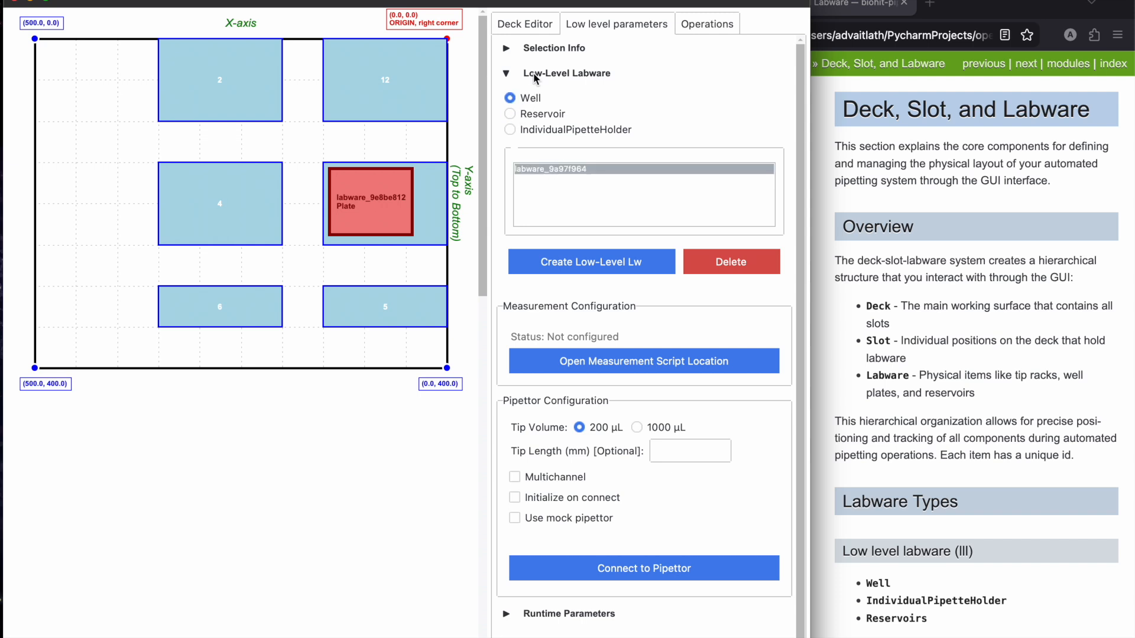
click(523, 48)
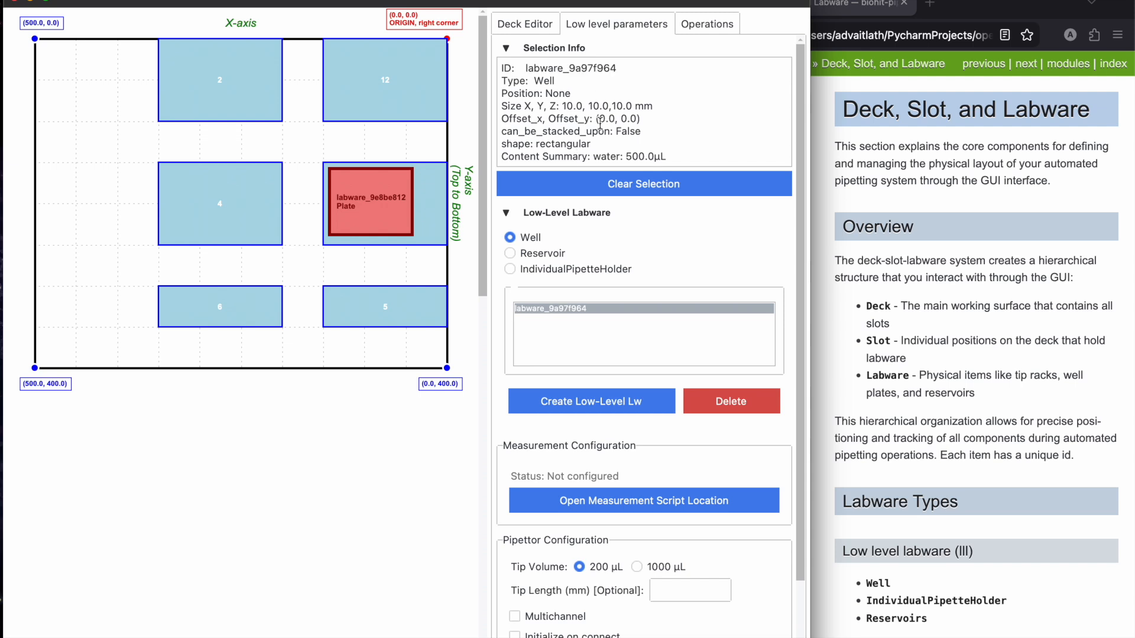
scroll(582, 97, down, 1)
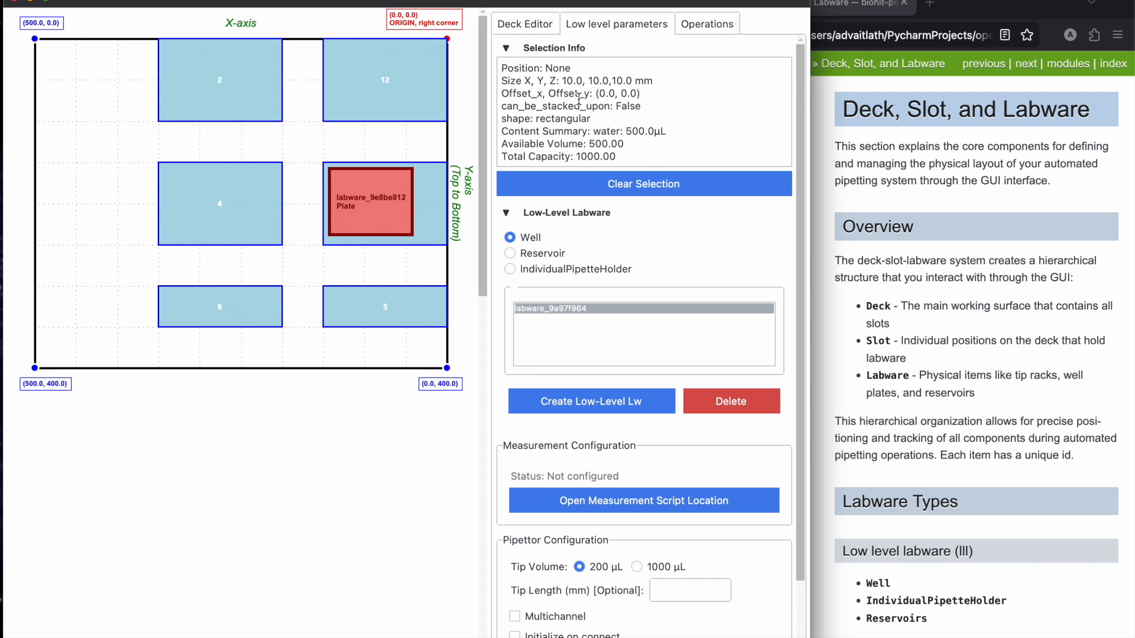
click(523, 256)
click(526, 274)
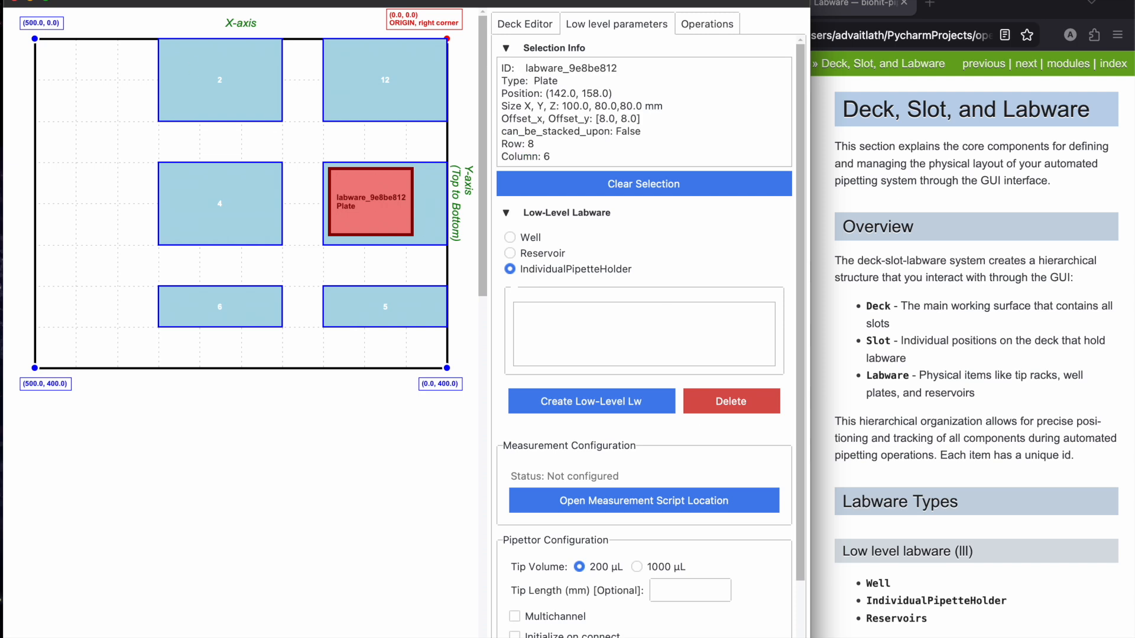
Step: Load the saved deck file deck2.json from the deck folder
click(105, 1)
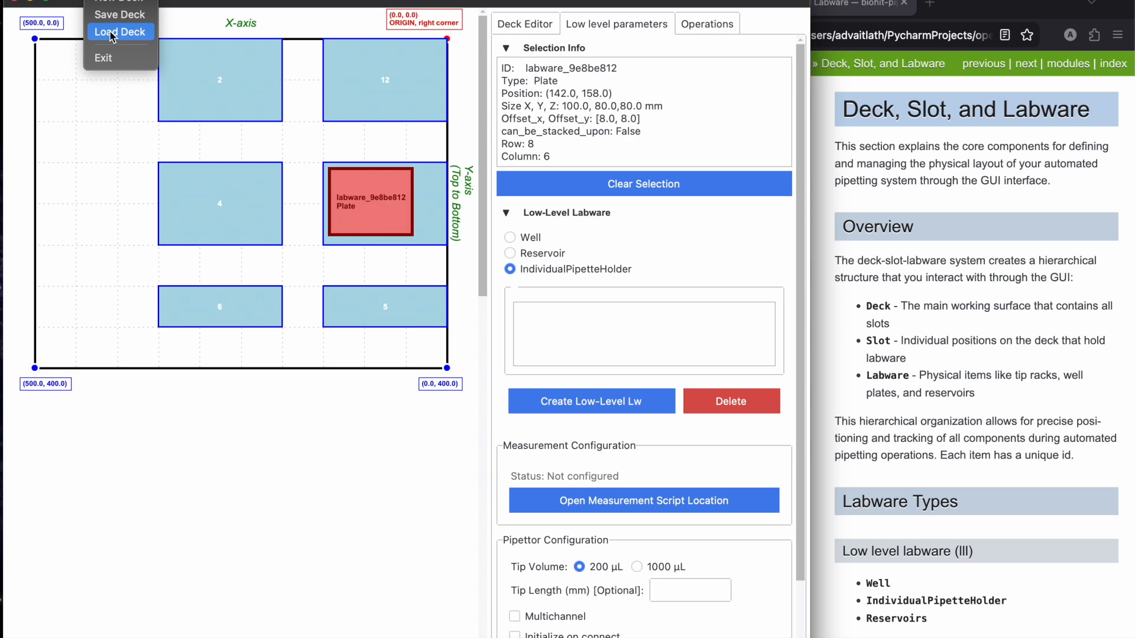
click(112, 34)
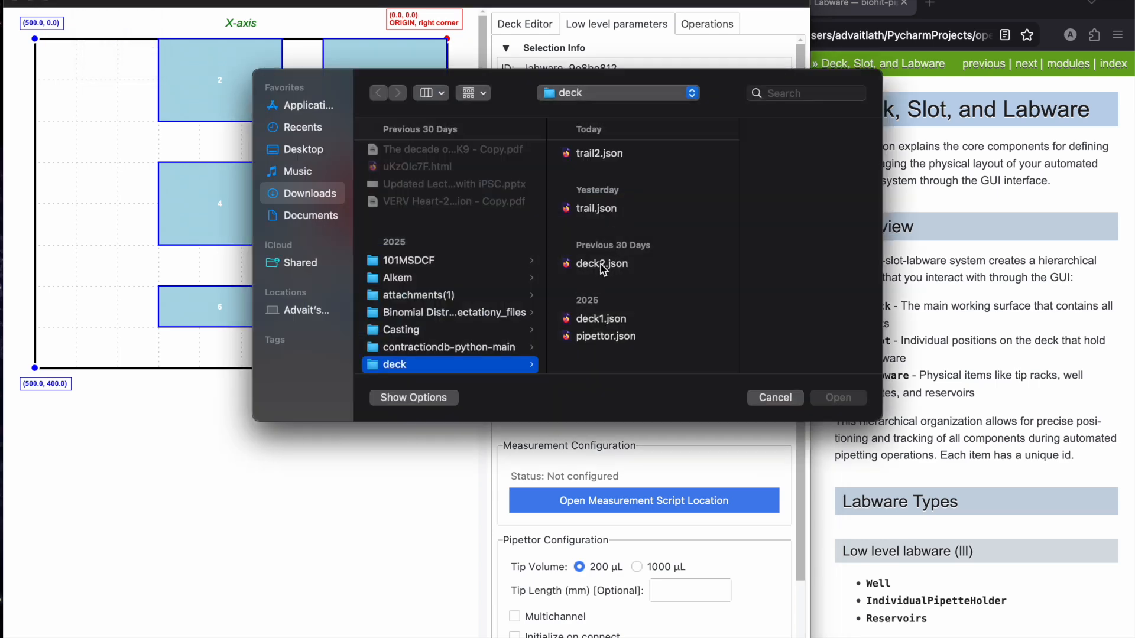
click(600, 264)
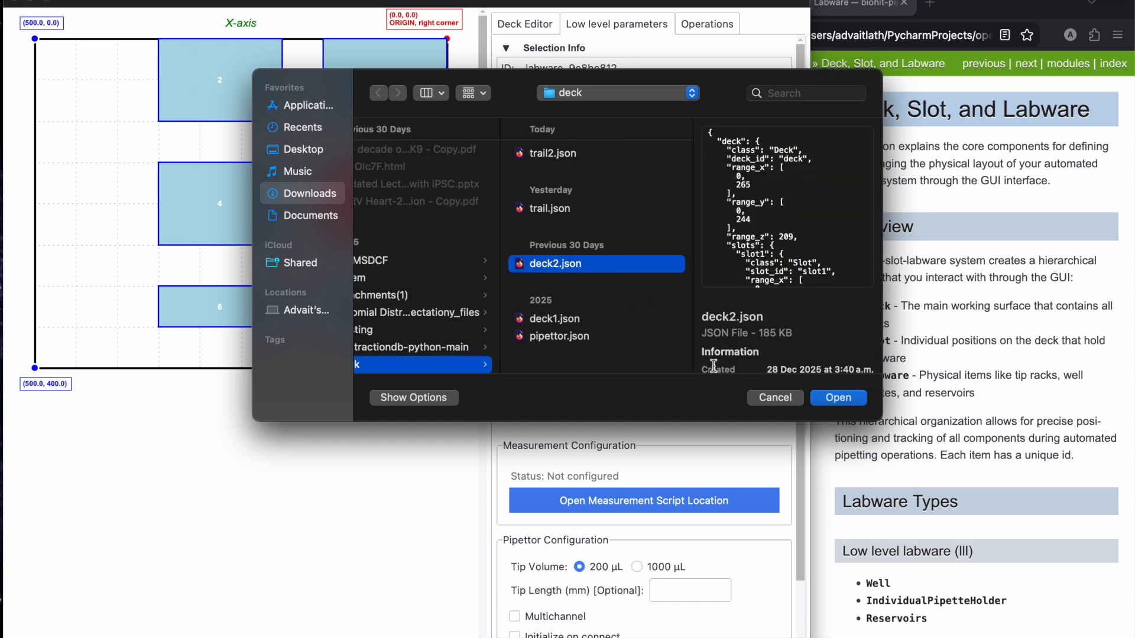
click(840, 398)
click(628, 254)
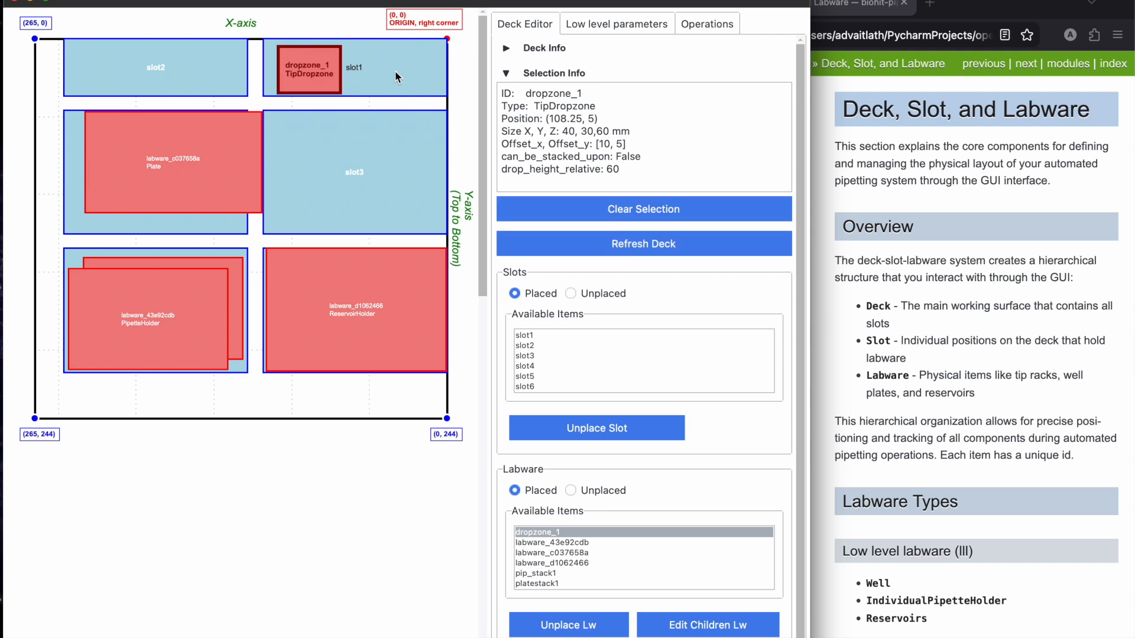
Step: Review the loaded deck's low-level reservoirs and wells, including the well's details
click(627, 26)
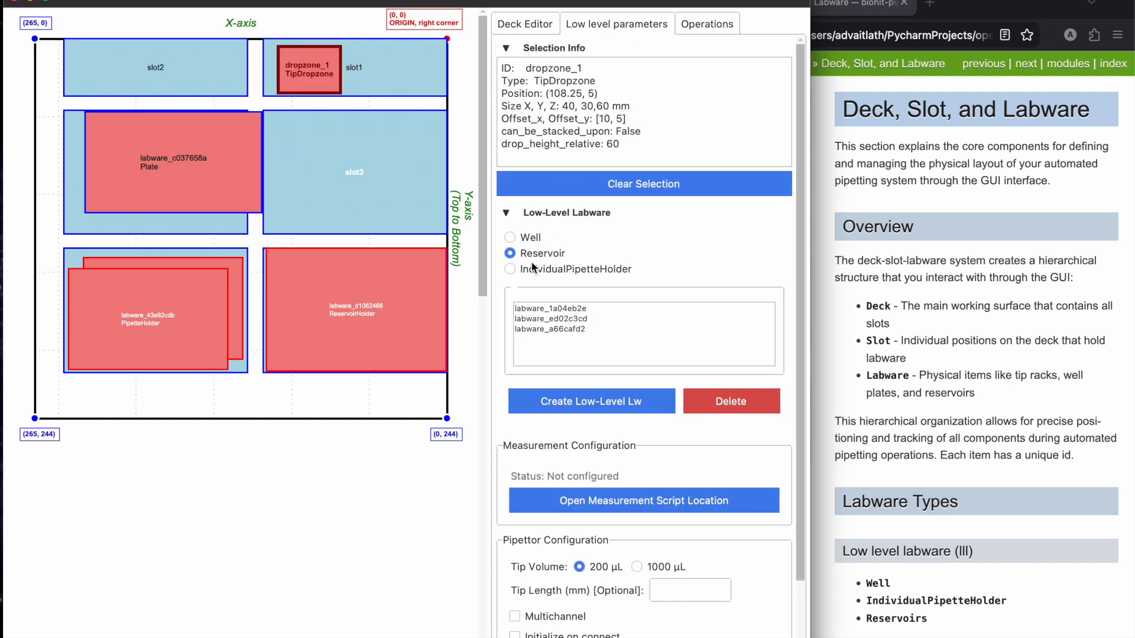
click(528, 239)
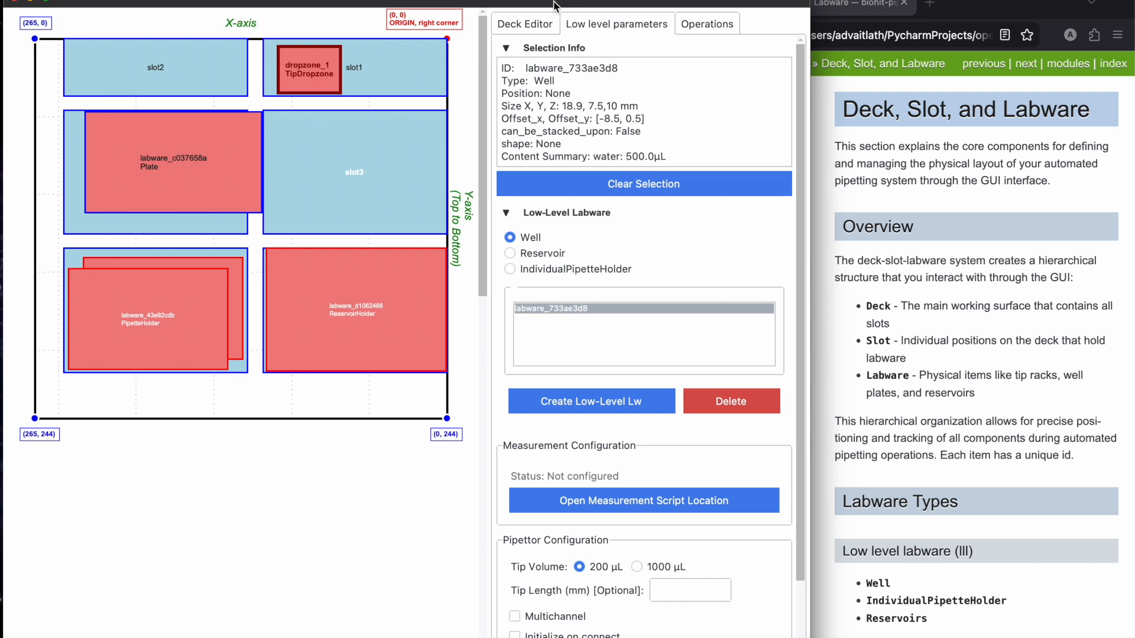
Step: Check the placed plate's details in the deck view and open the ReservoirHolder's child labware
click(524, 29)
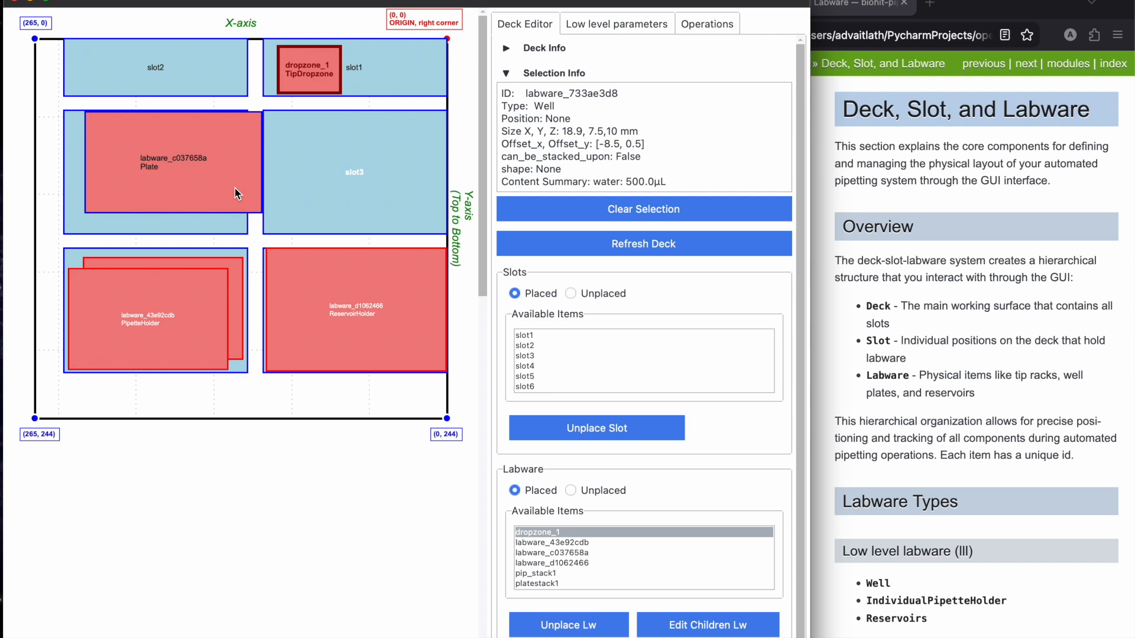
click(235, 193)
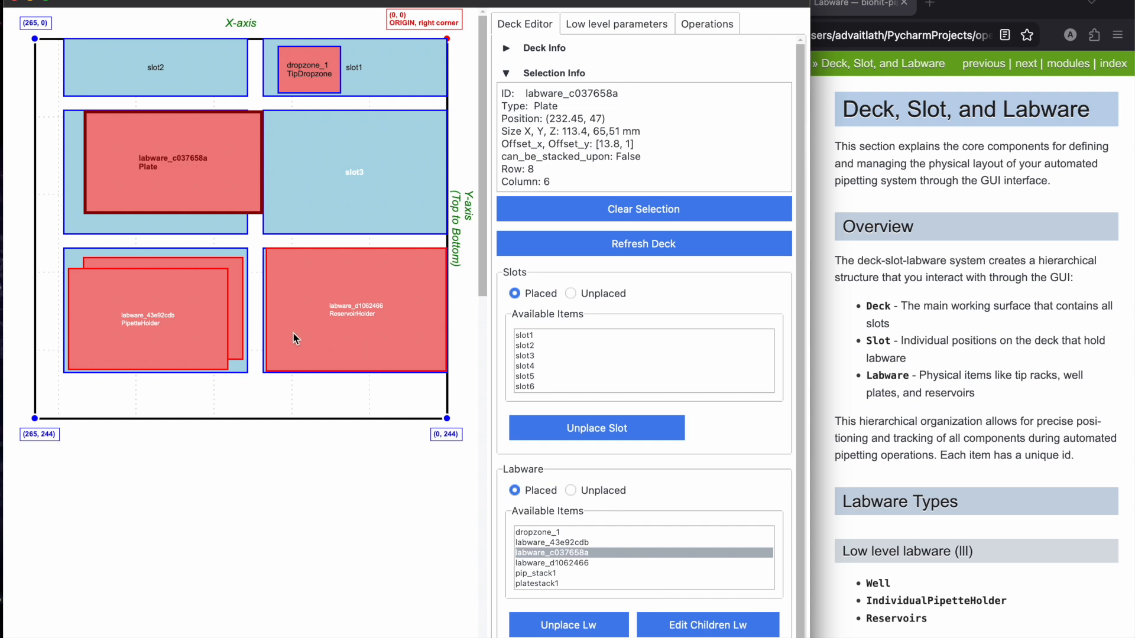
double_click(324, 344)
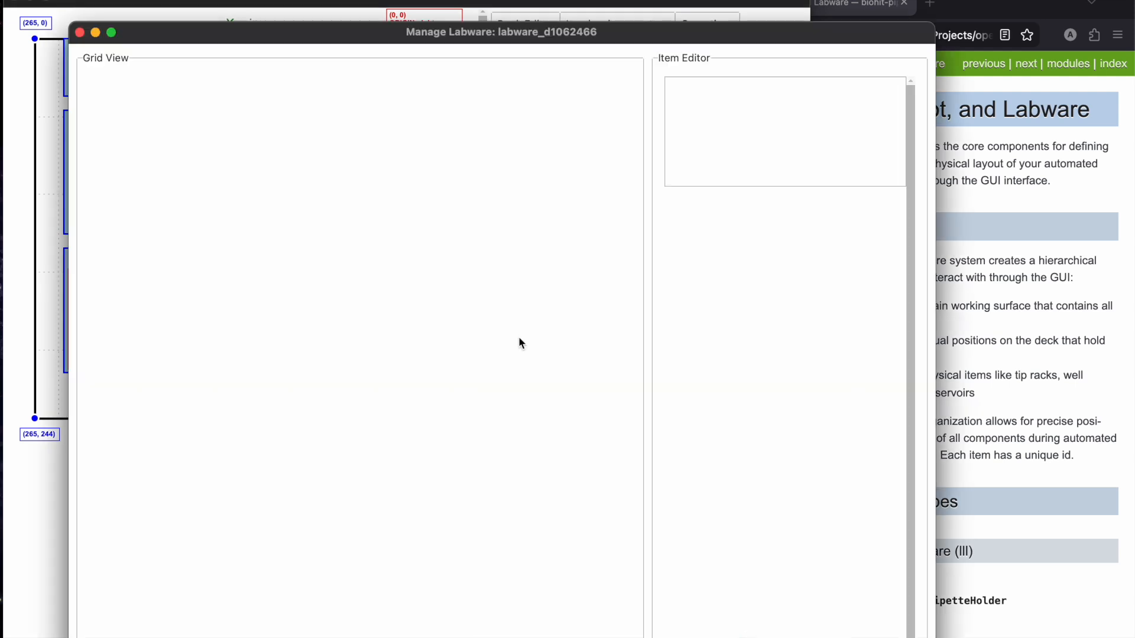
Step: Examine the ReservoirHolder's individual reservoirs, including the details and liquid options of the [0,3] reservoir, and close its labware window
click(289, 169)
click(343, 168)
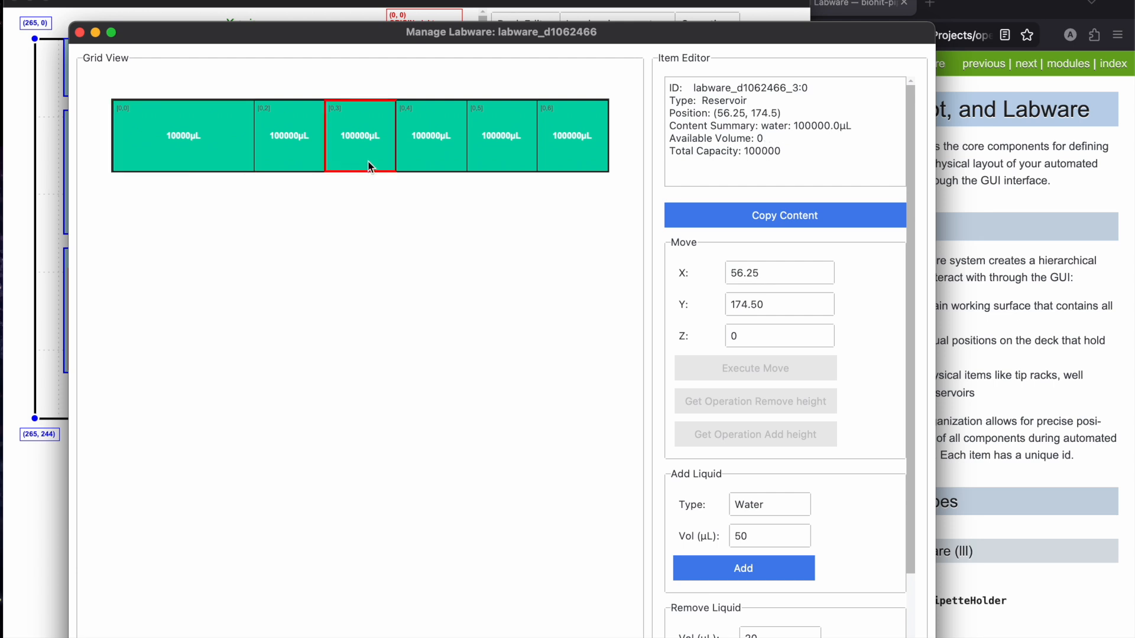
scroll(912, 562, down, 3)
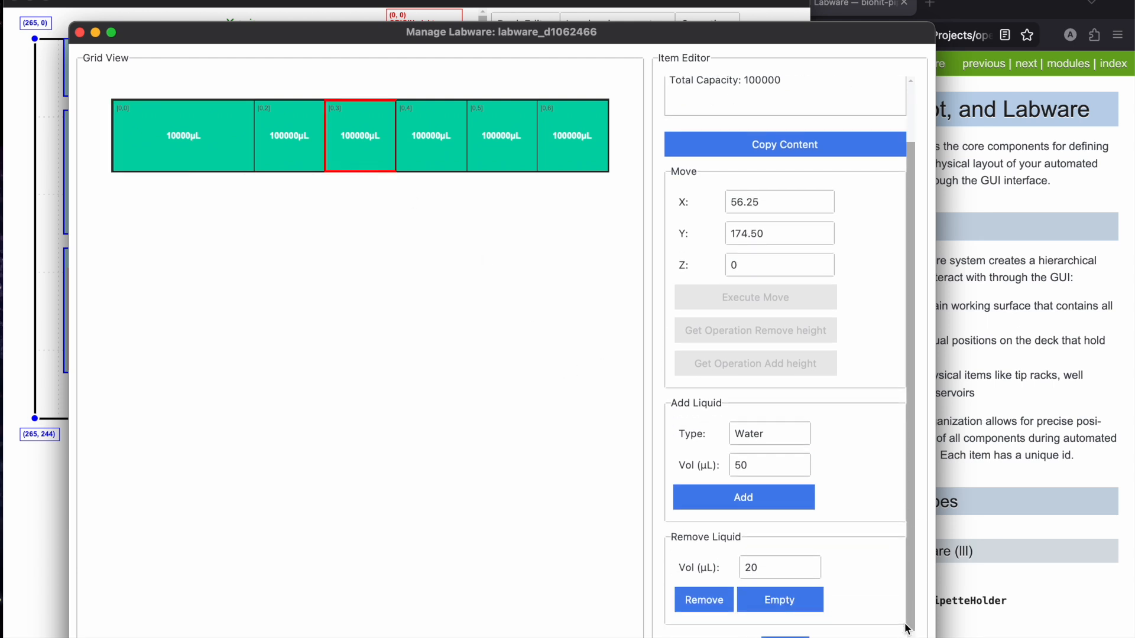
scroll(912, 532, up, 3)
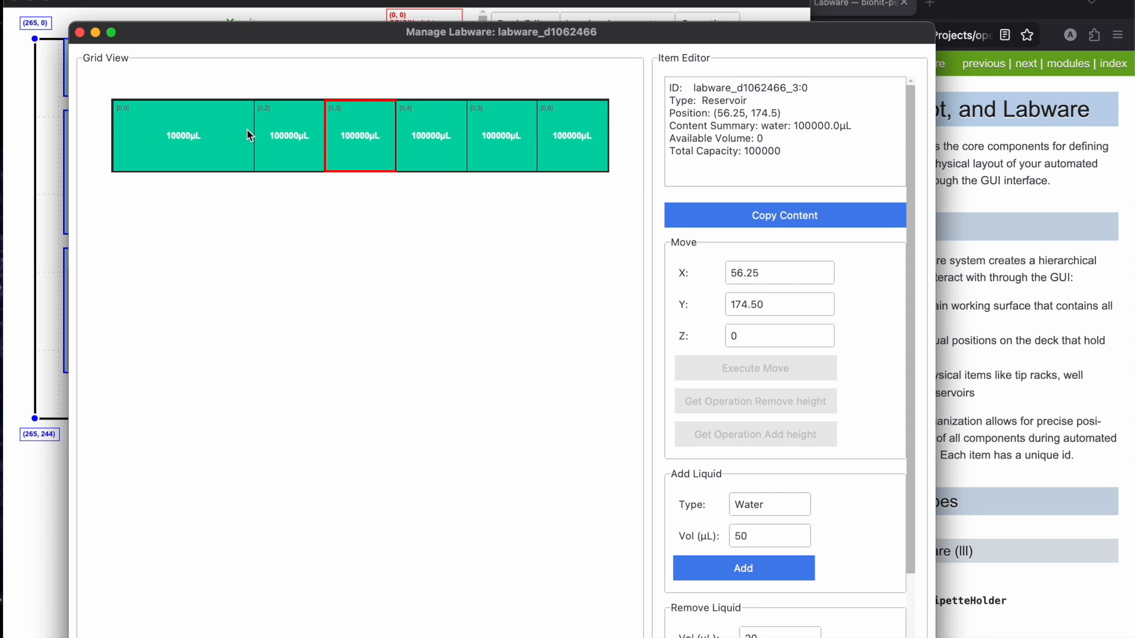
click(79, 32)
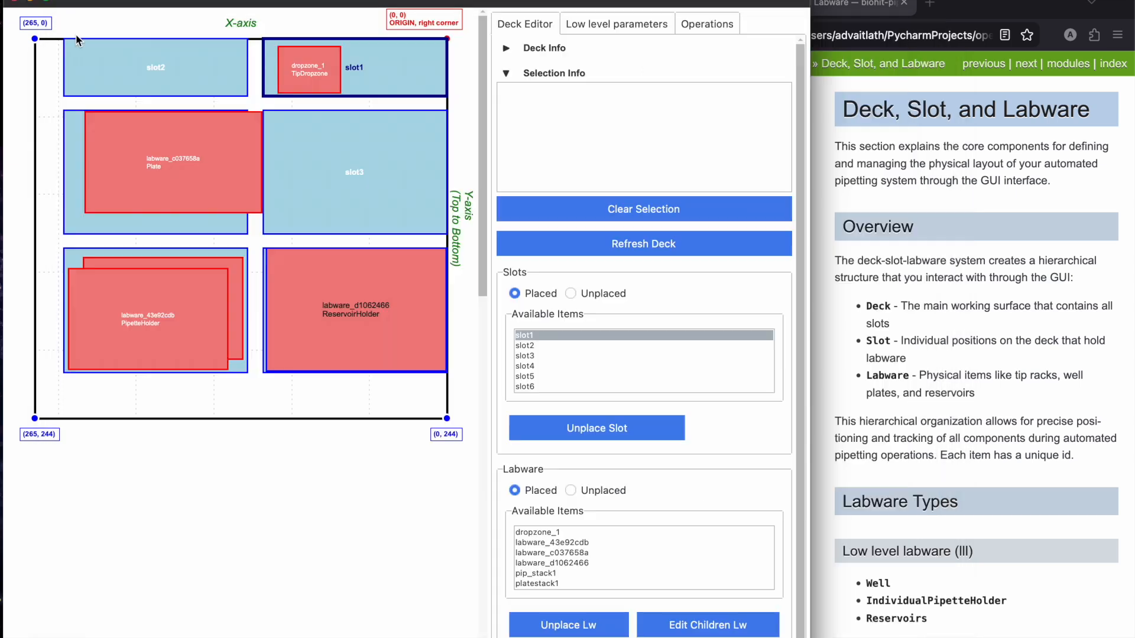
Step: Open the PipetteHolder's child labware and check the tip details of several individual holders, ending with holder [0,9]
click(143, 316)
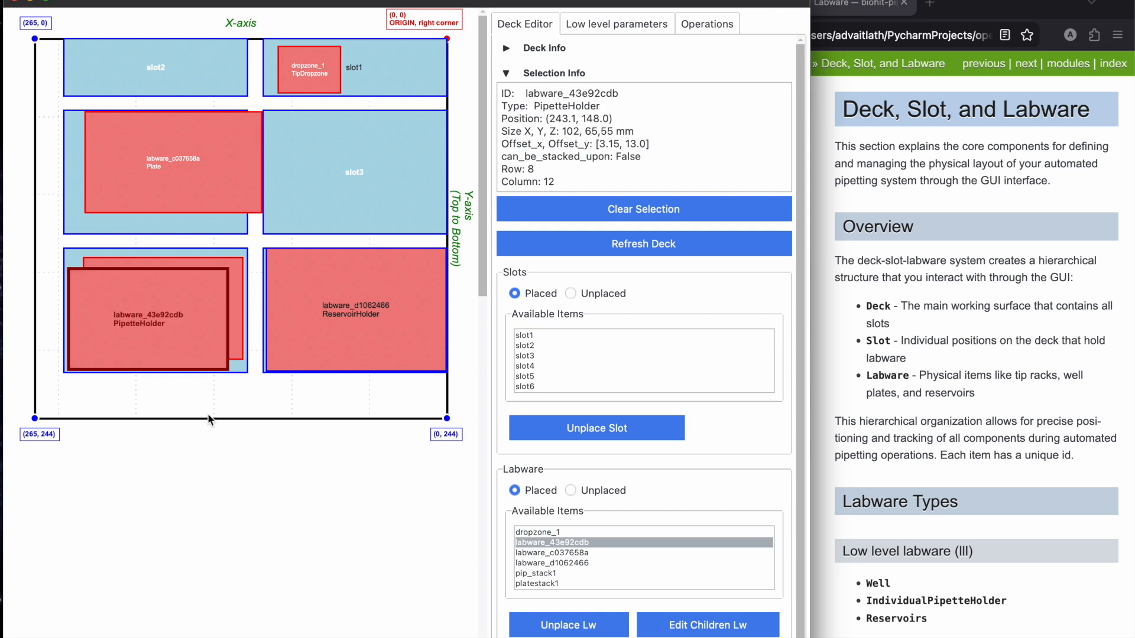
click(660, 630)
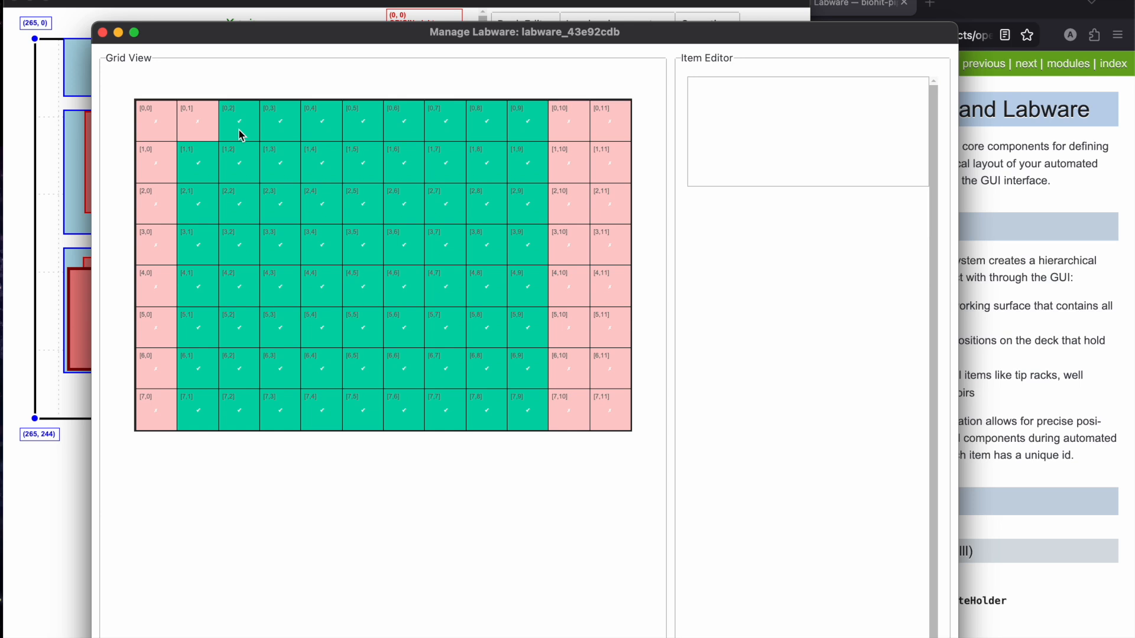
click(241, 135)
click(206, 135)
click(448, 192)
click(529, 134)
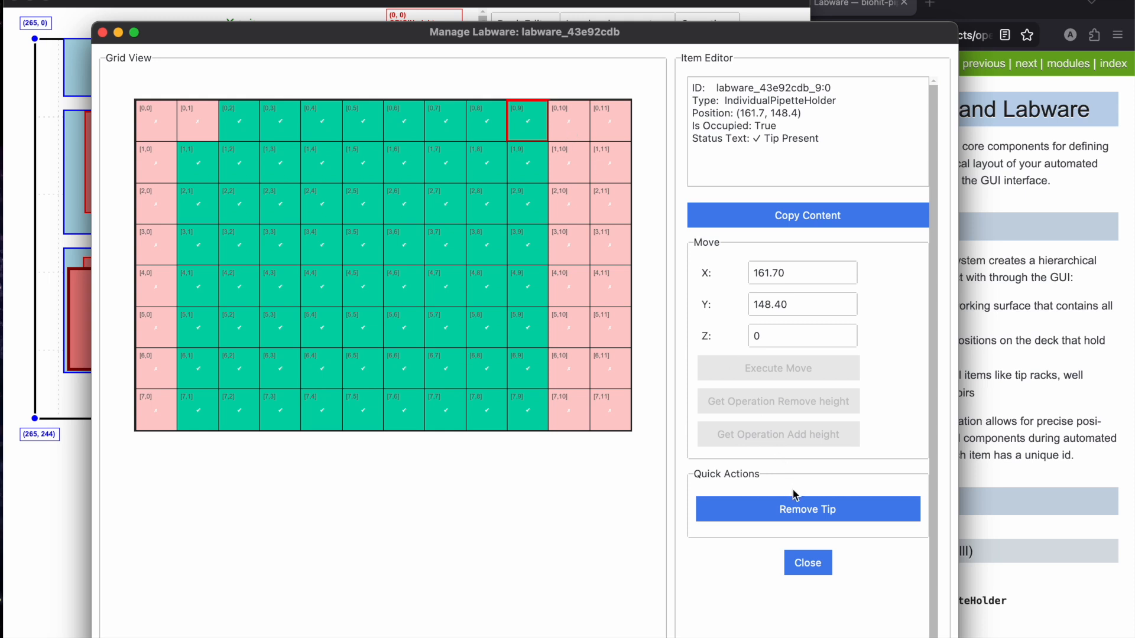
Step: Copy the tip content of holder [0,9] to every holder in column 10 and close the labware window
click(778, 514)
click(767, 217)
click(570, 91)
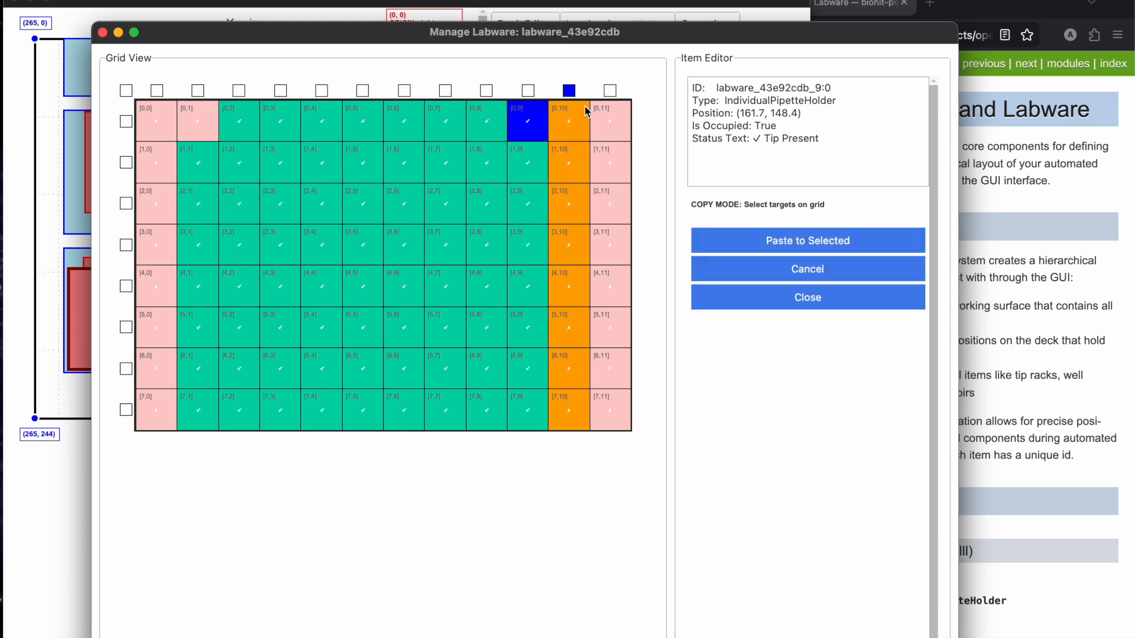
click(822, 252)
click(810, 562)
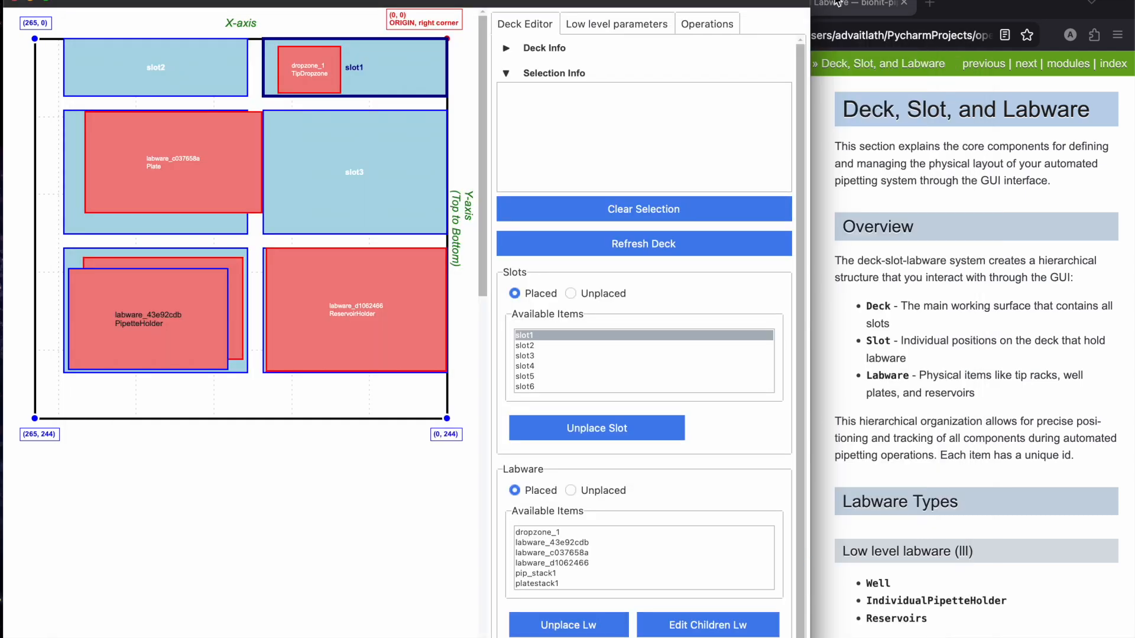
Step: Examine the child view of the TipDropzone dropzone_1 with its position and move options, and close it
click(310, 71)
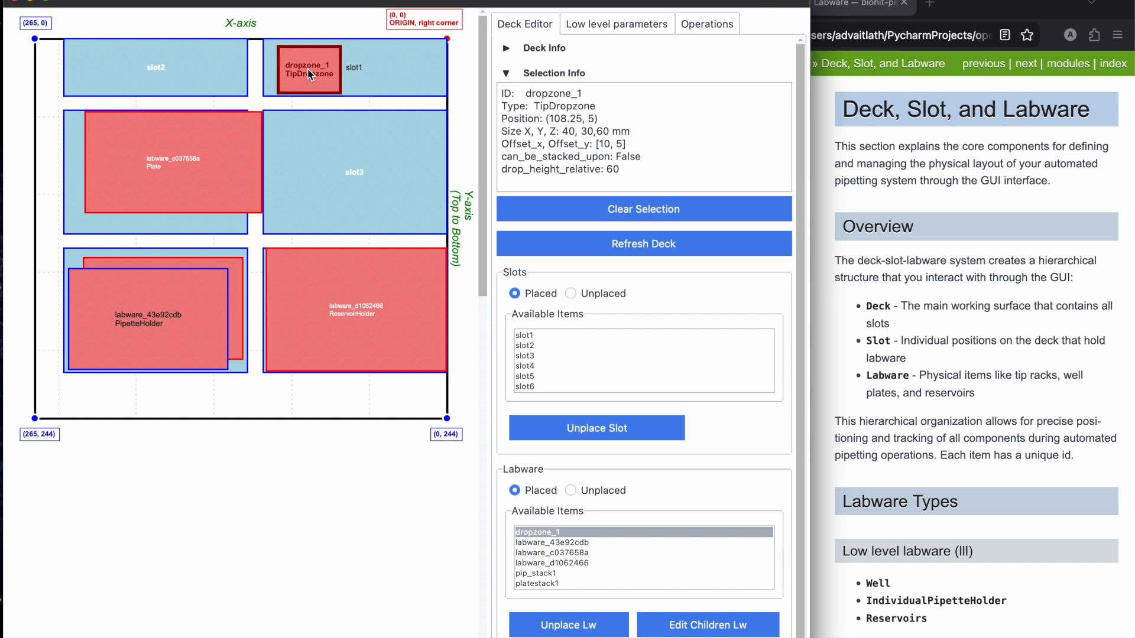
click(704, 626)
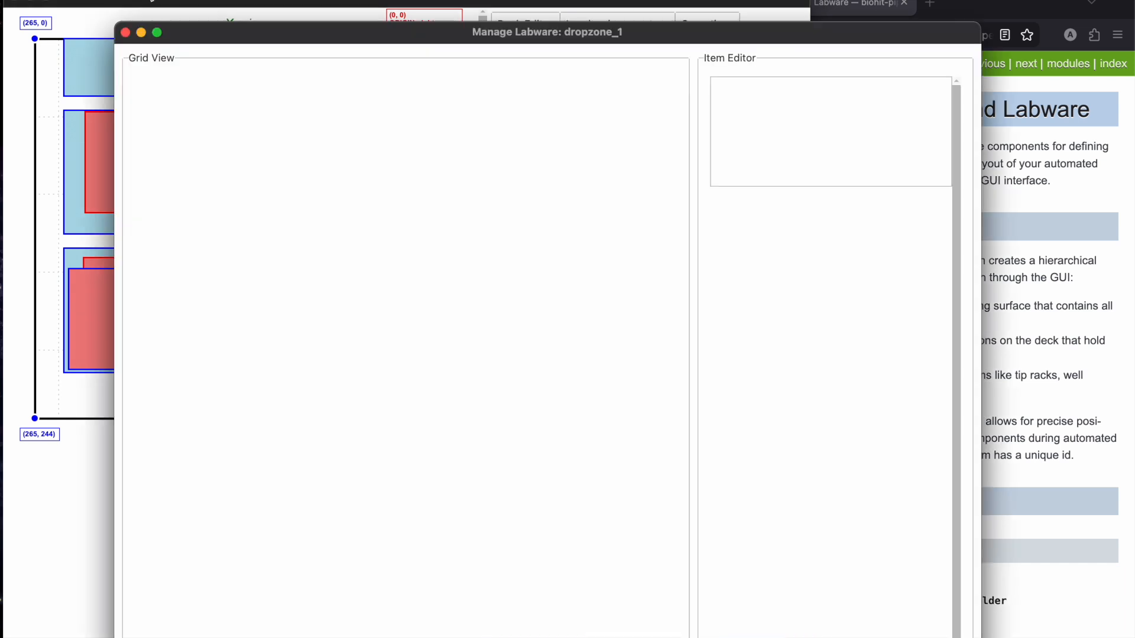
click(194, 117)
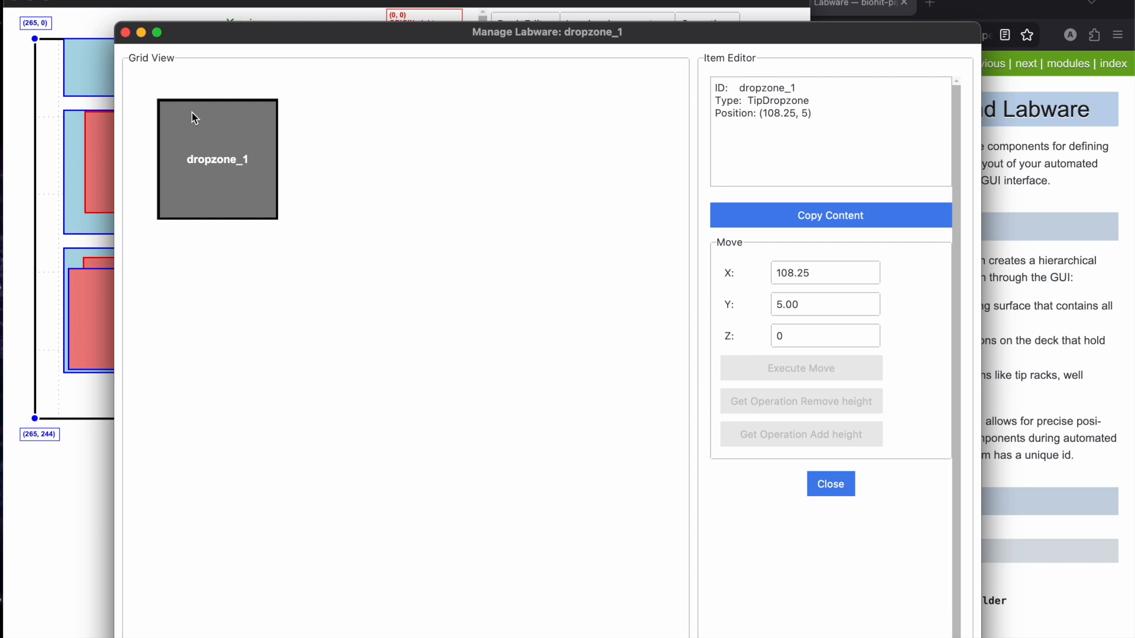
click(789, 272)
click(789, 377)
click(829, 485)
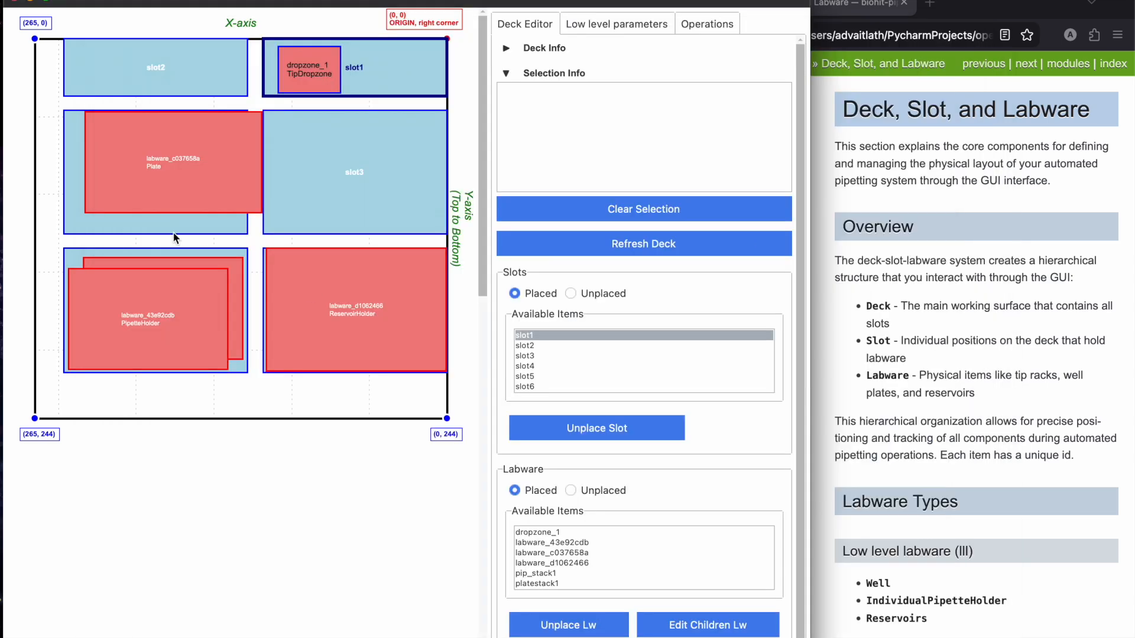
Step: Unplace the PipetteHolder labware from the deck and select the pip_stack1 Stack underneath it
click(131, 303)
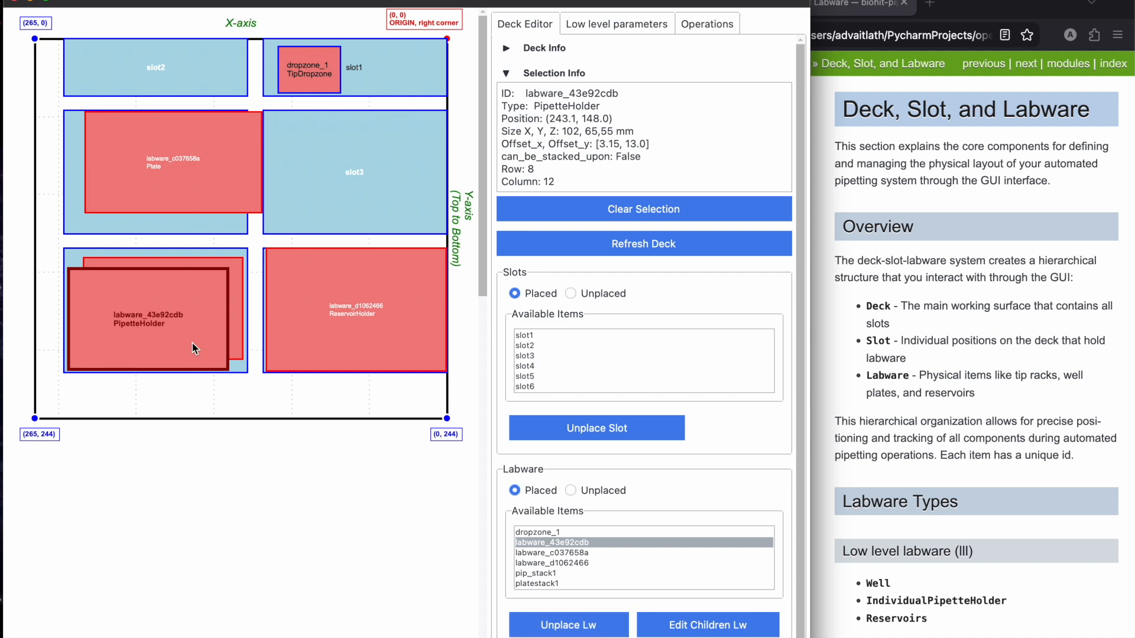
key(Delete)
click(206, 329)
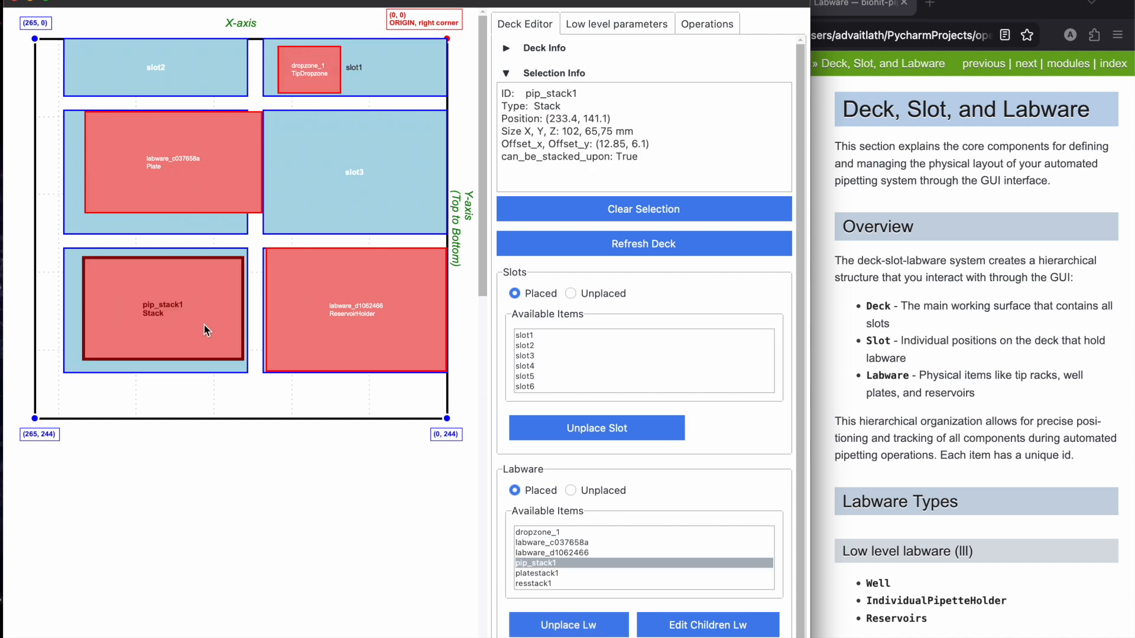
Step: Place the unplaced PipetteHolder in slot6 with a minimum Z height of 75 mm
click(570, 490)
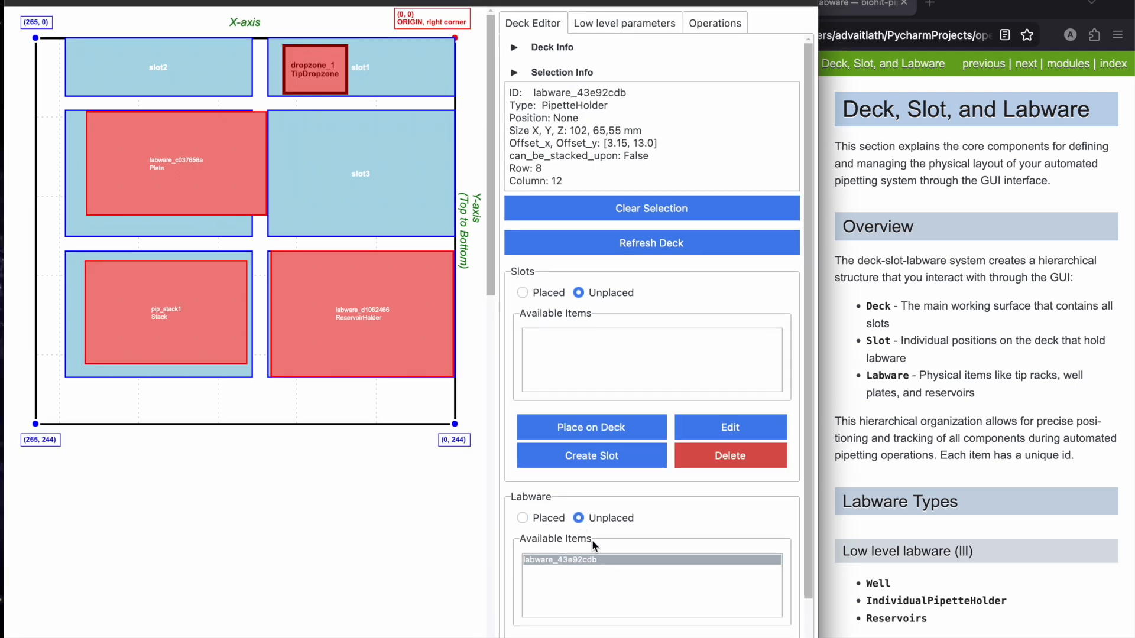
double_click(598, 559)
click(265, 176)
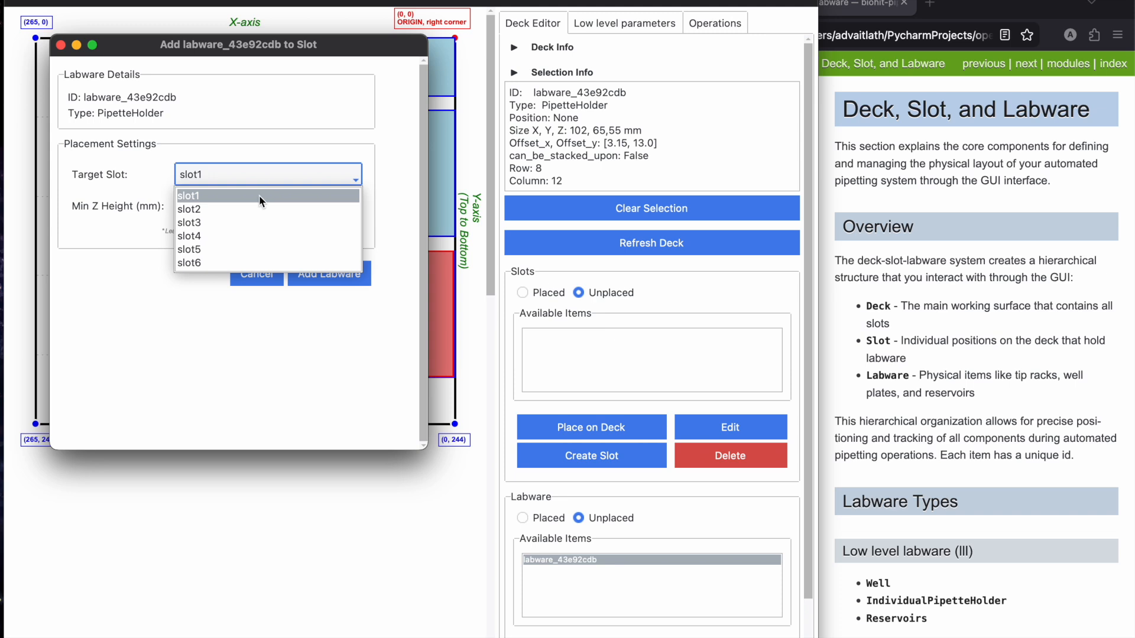
click(206, 262)
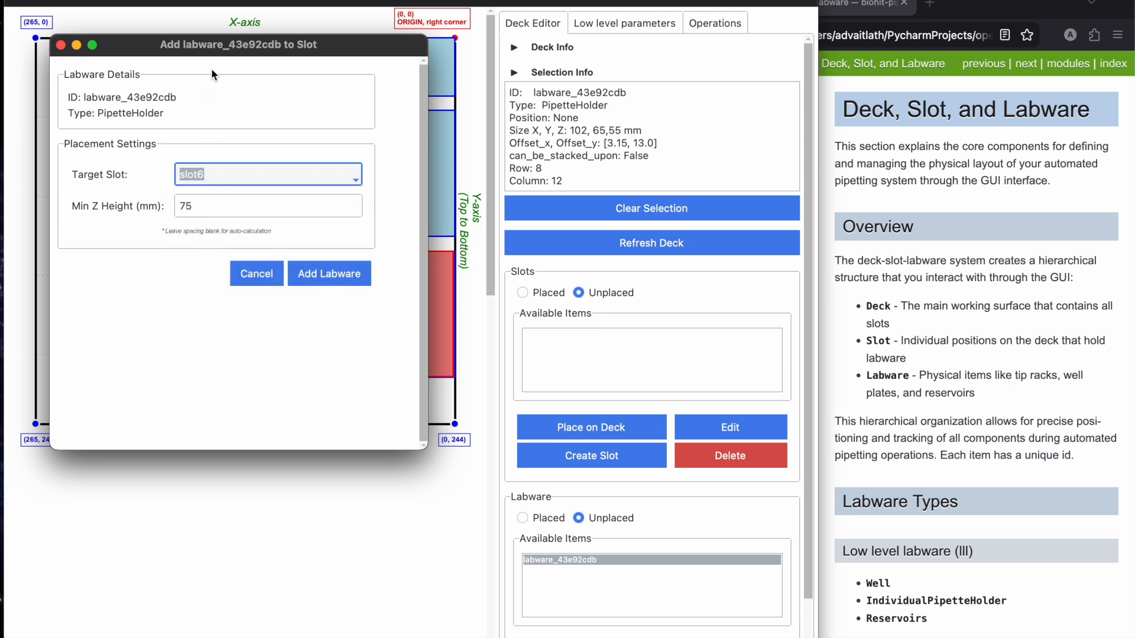
drag(215, 47, 510, 52)
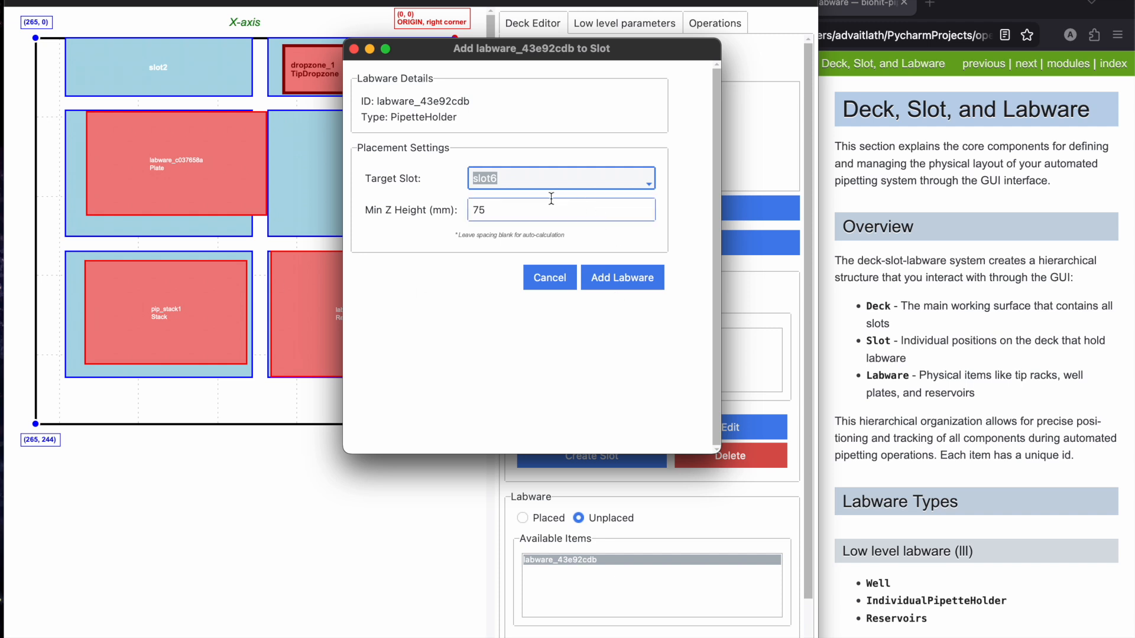
click(632, 280)
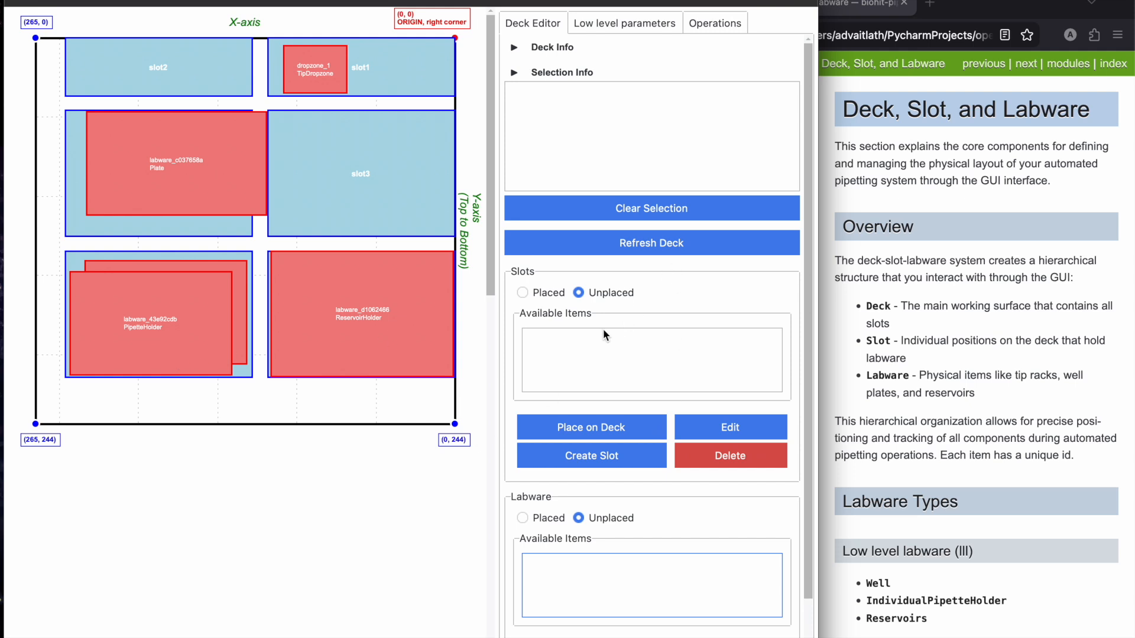
Step: Connect to a mock single-channel pipettor with a 200 µL tip volume, leaving initialization on connect disabled
click(595, 24)
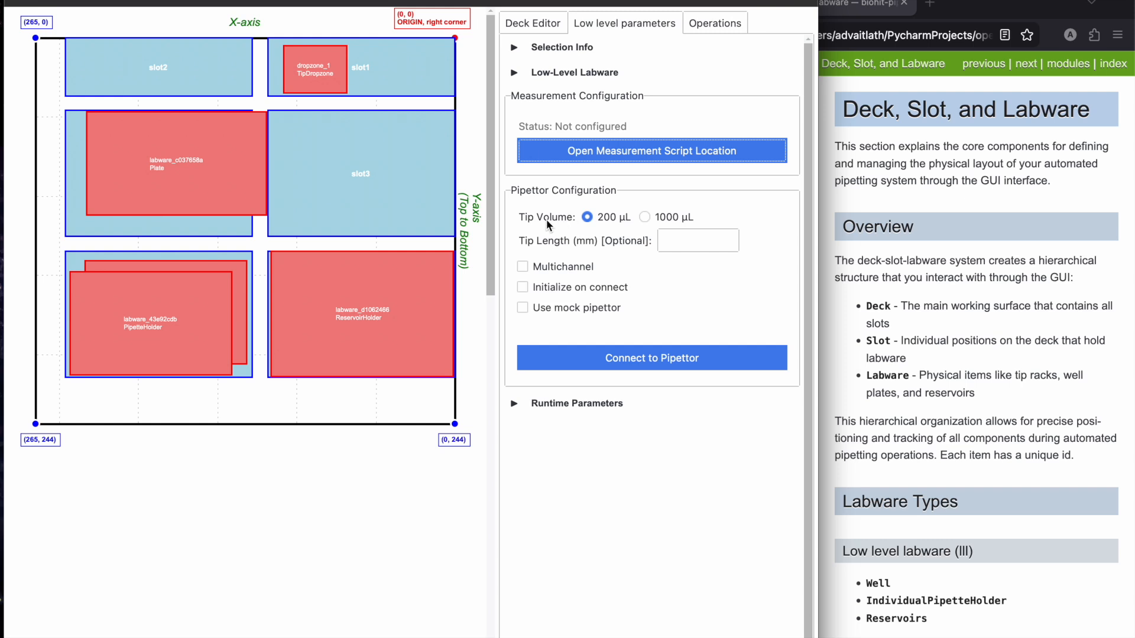
click(542, 268)
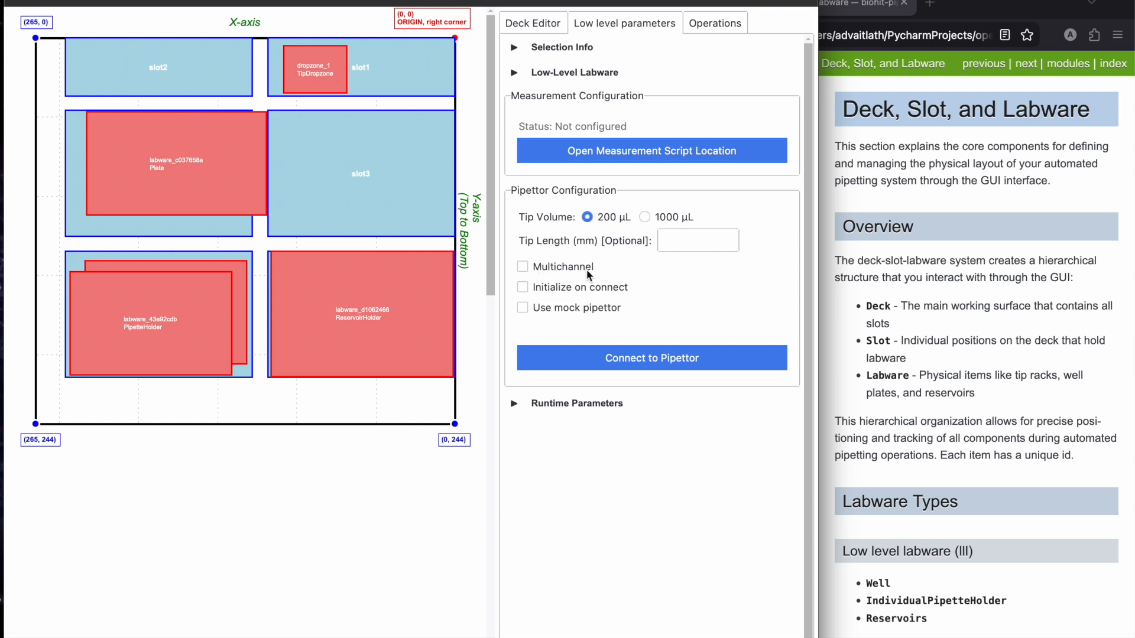
click(586, 268)
click(573, 285)
click(572, 286)
click(568, 308)
click(642, 370)
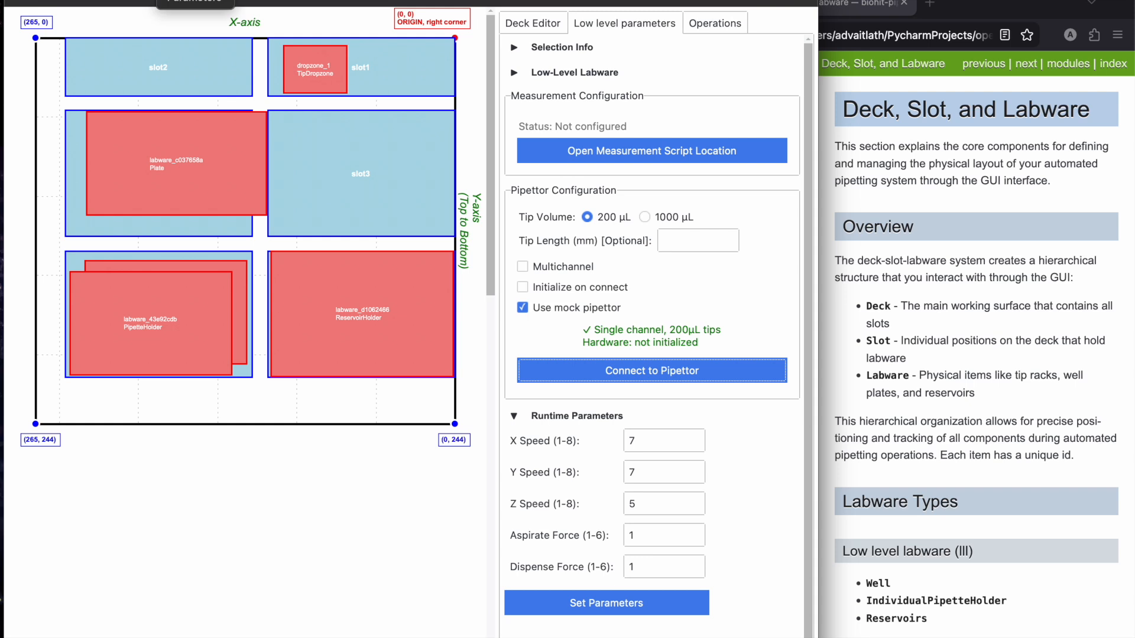
Step: Check the editable pipettor parameters and read the Configuring the Pipettor page in the documentation
click(195, 3)
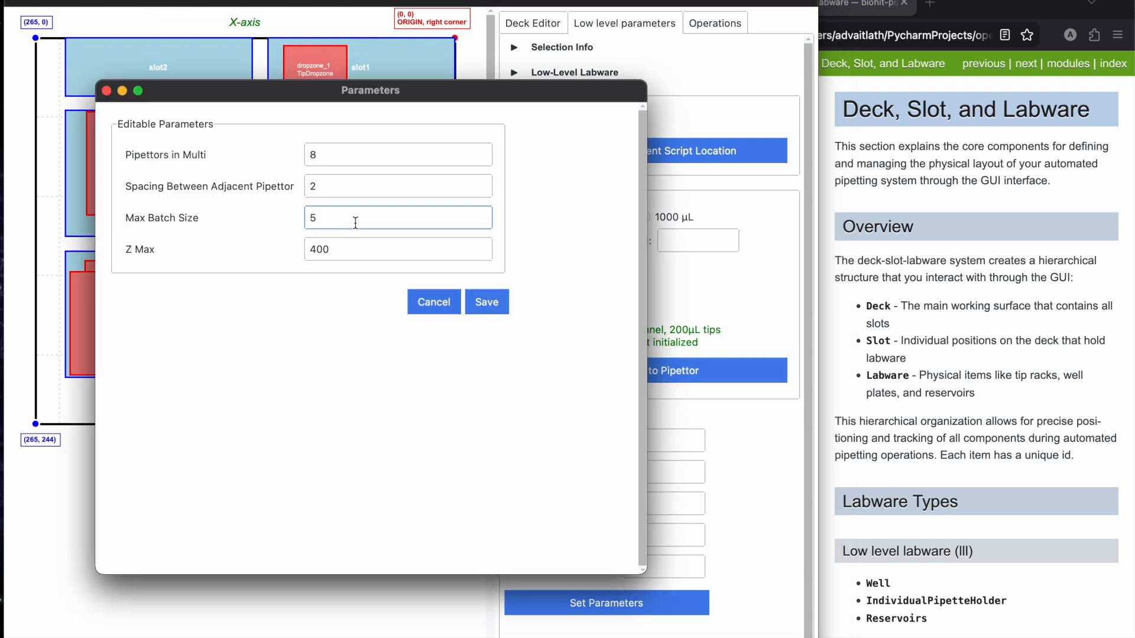
click(106, 91)
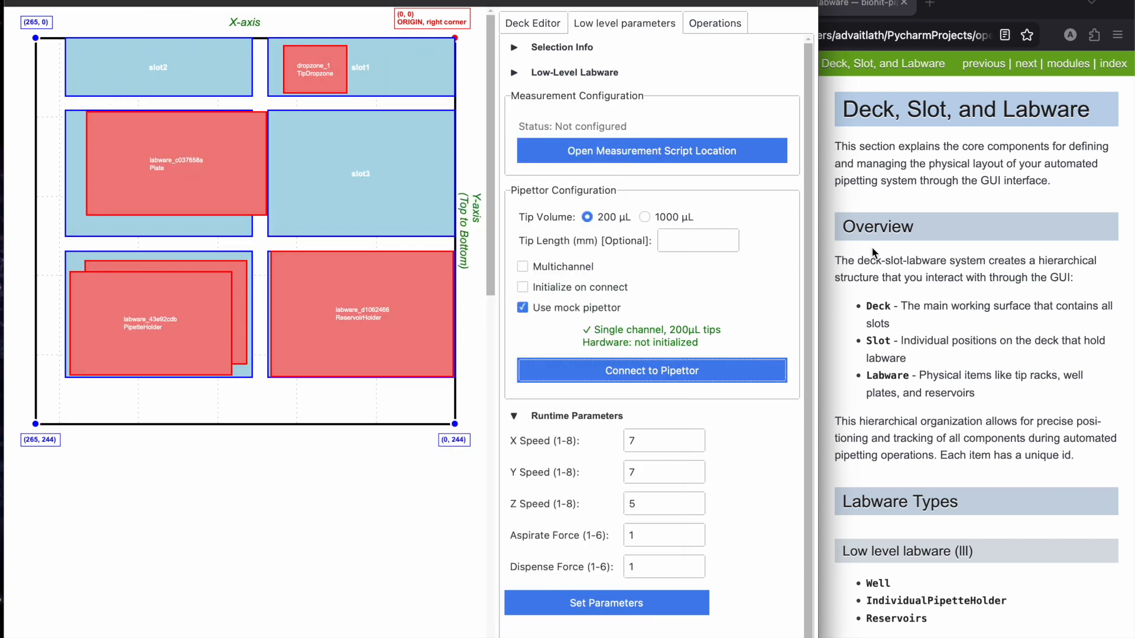
click(1026, 63)
click(1027, 65)
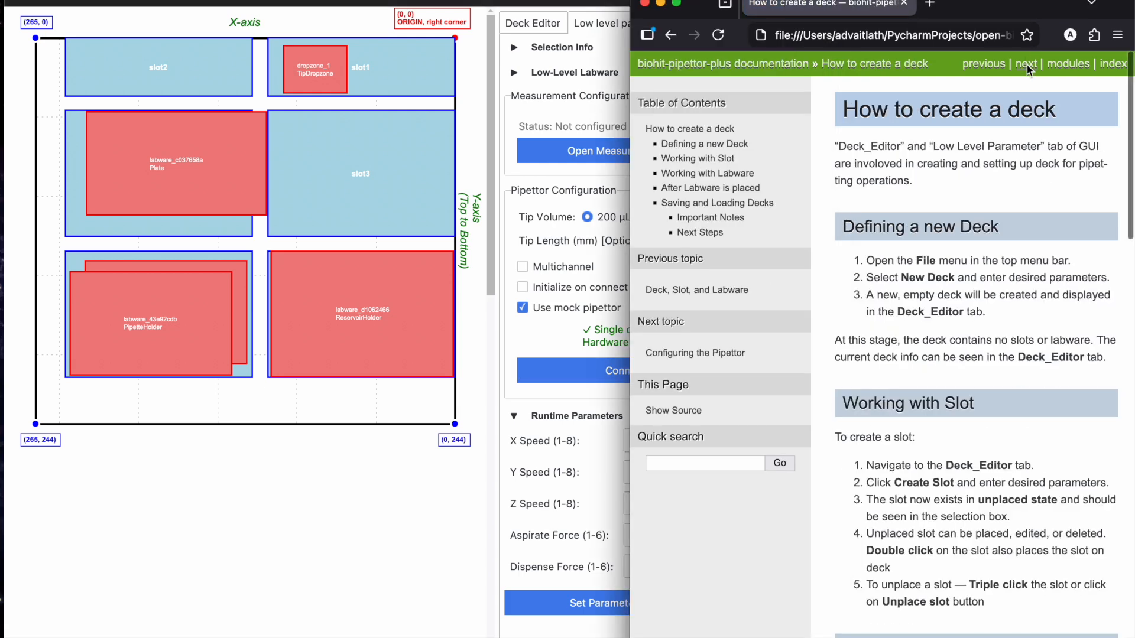
click(1027, 65)
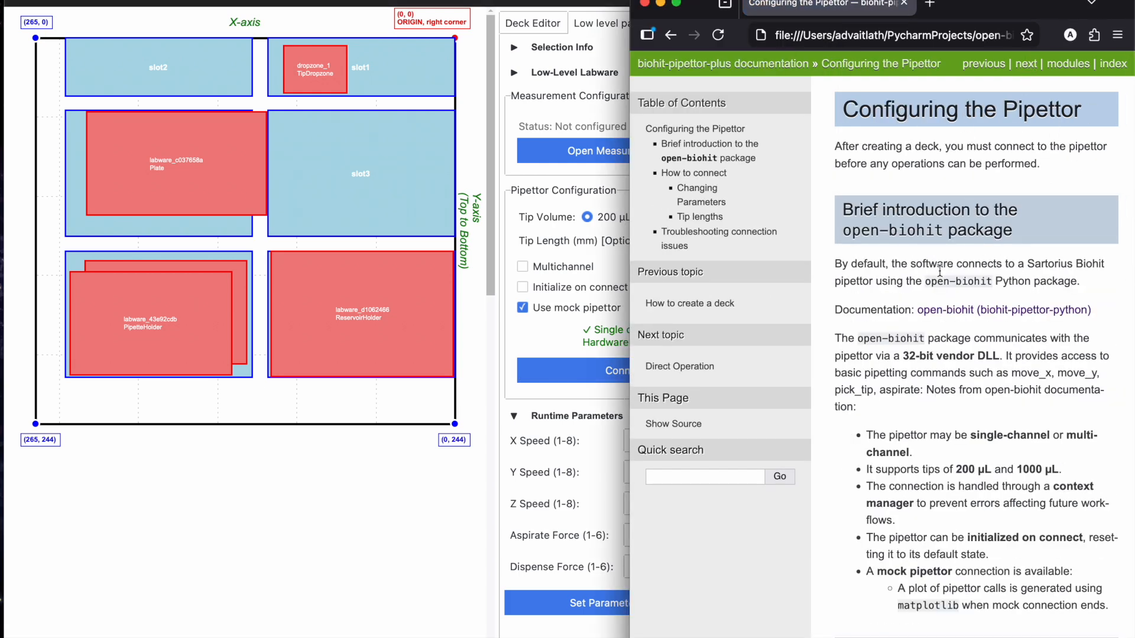
scroll(940, 271, down, 20)
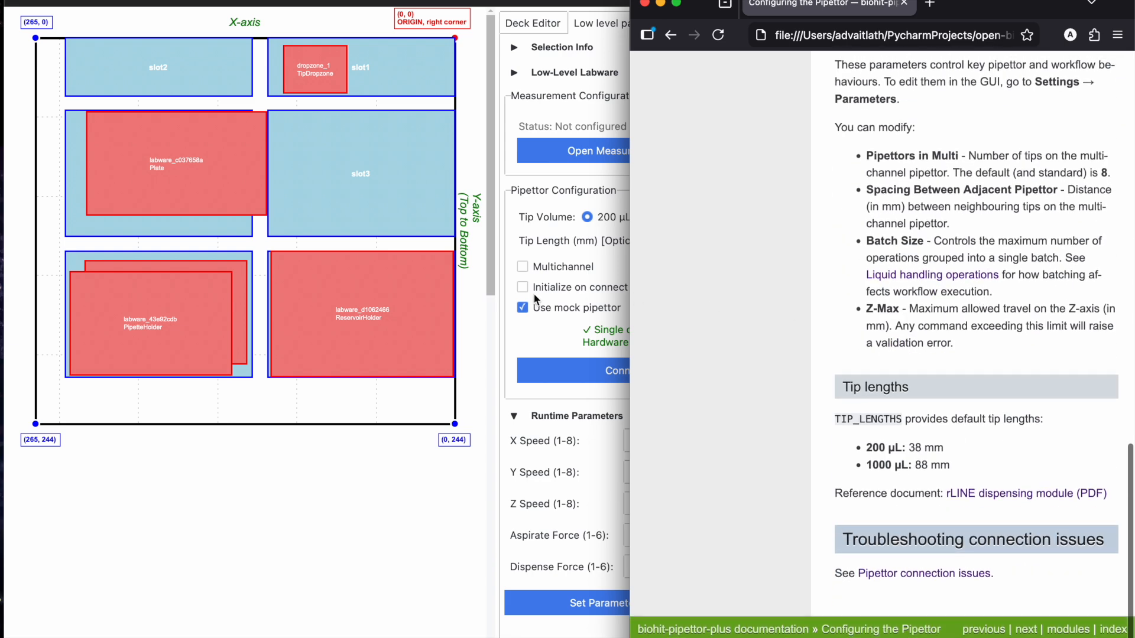
click(535, 299)
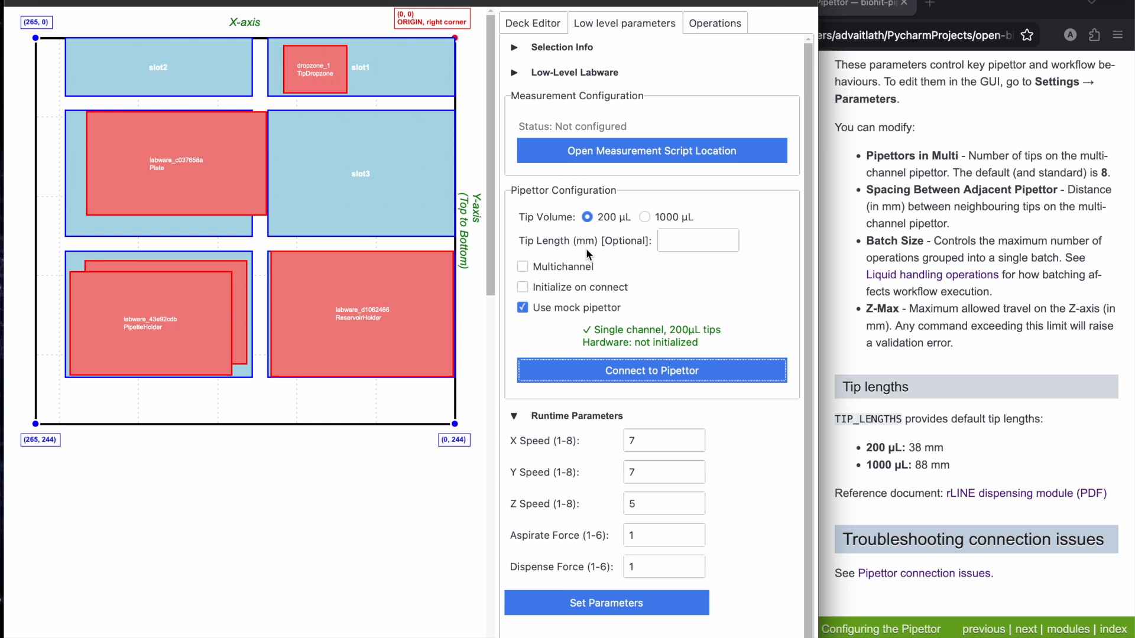
click(98, 0)
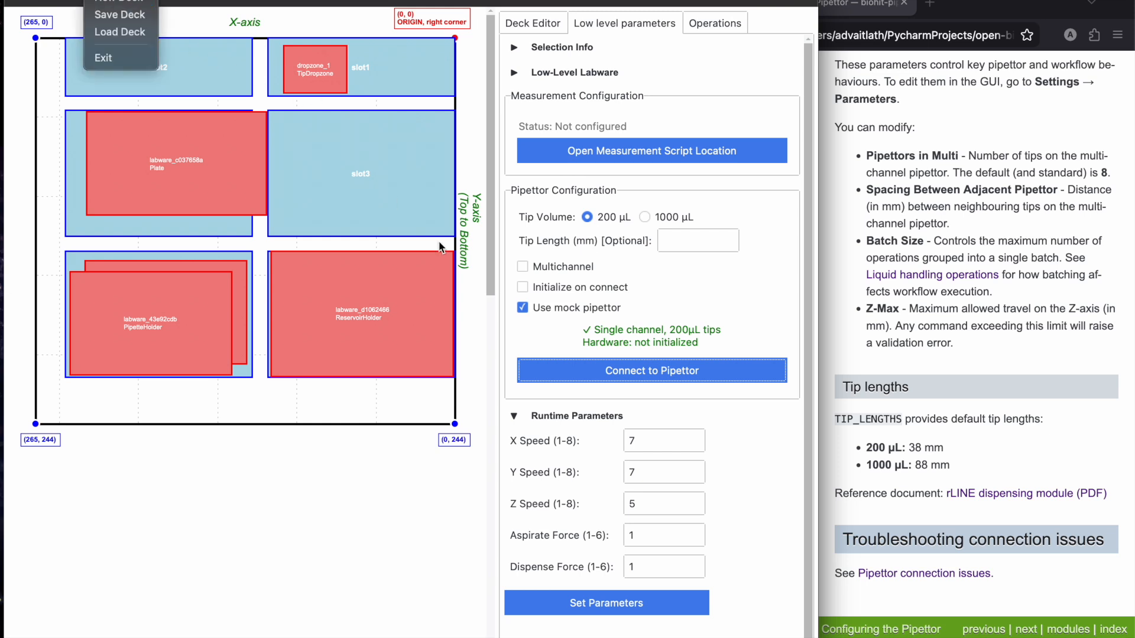
click(702, 370)
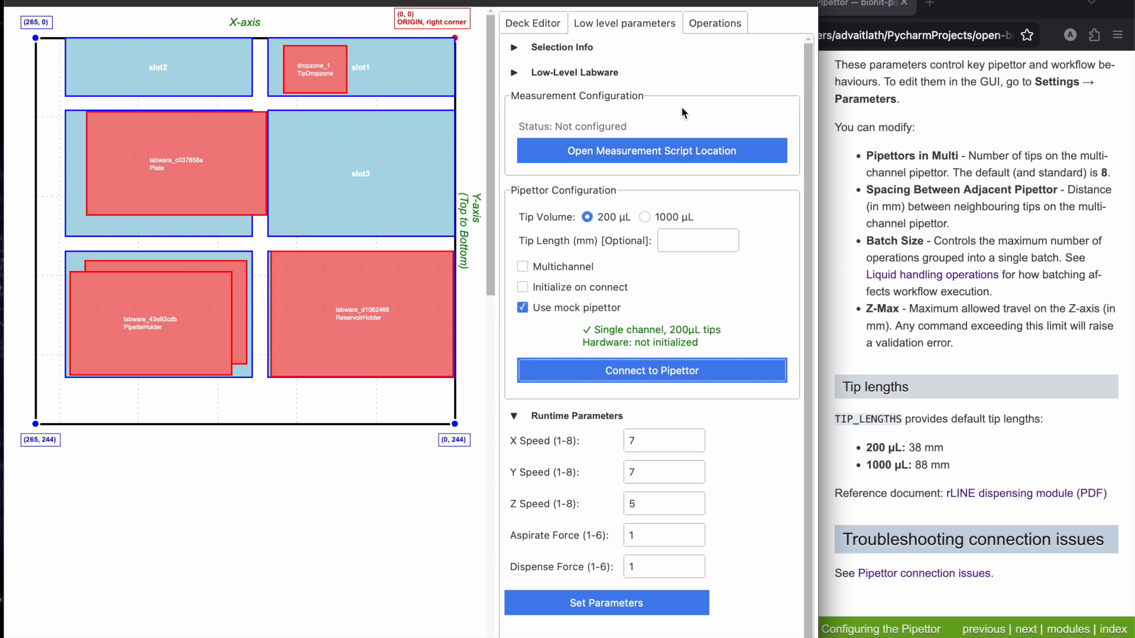
Step: Review the tip management, liquid handling and measurement operations, and open the PipetteHolder's child labware grid
click(706, 25)
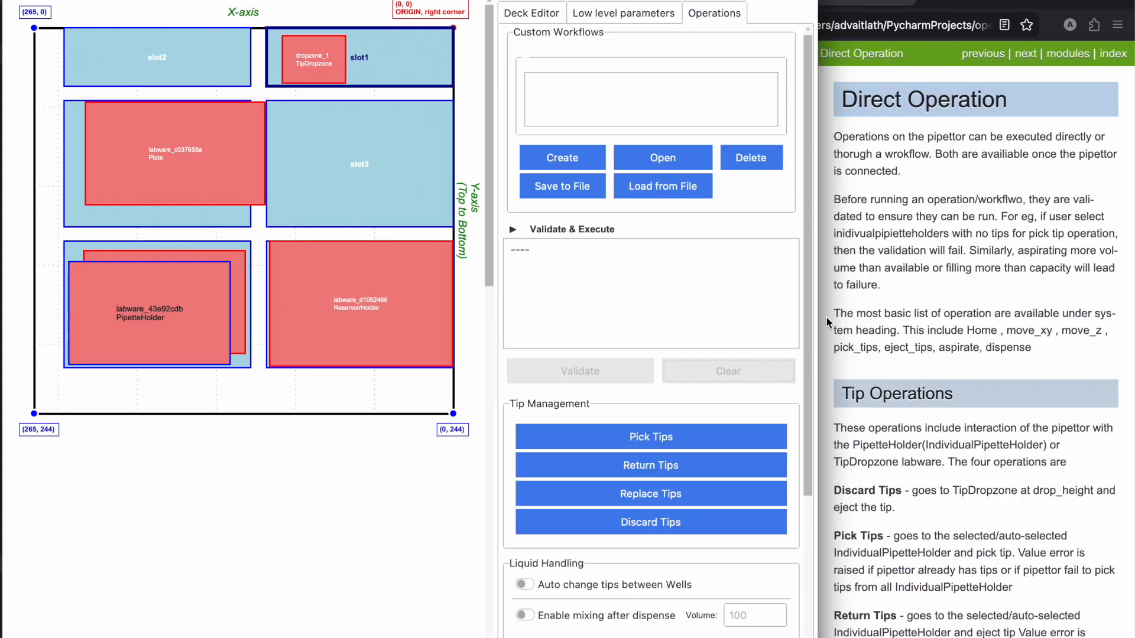
scroll(796, 488, down, 4)
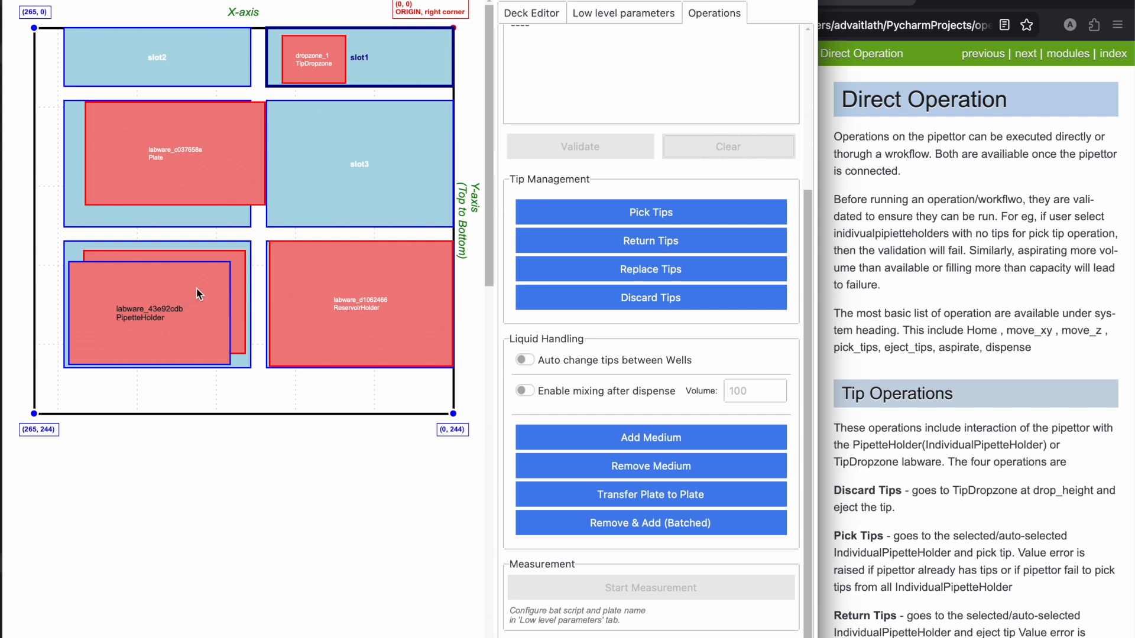
click(202, 315)
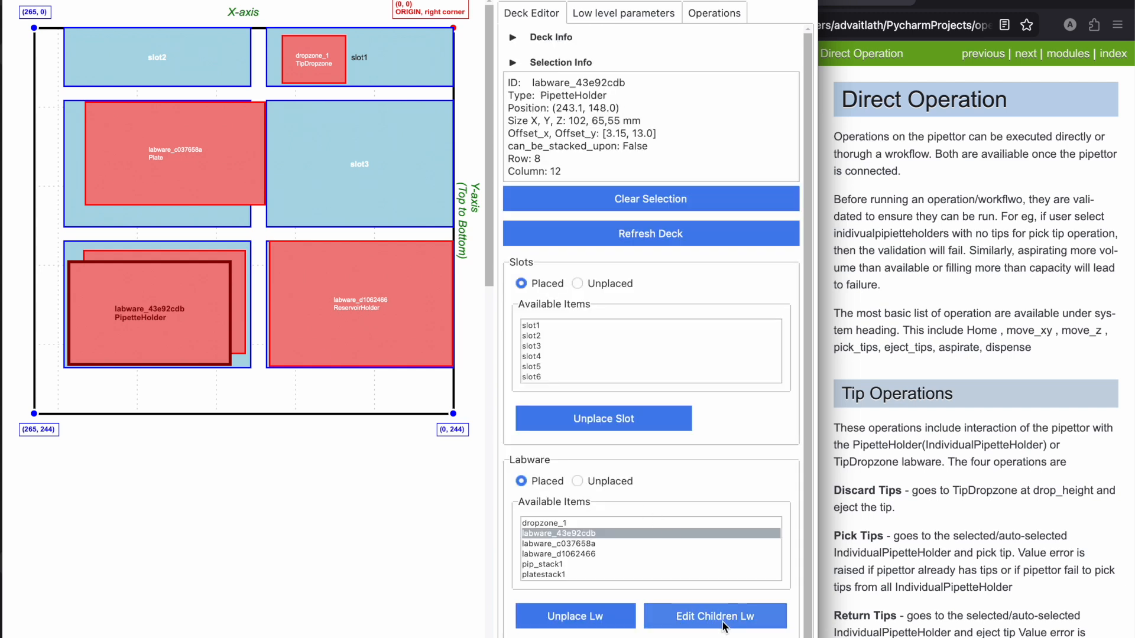
click(709, 624)
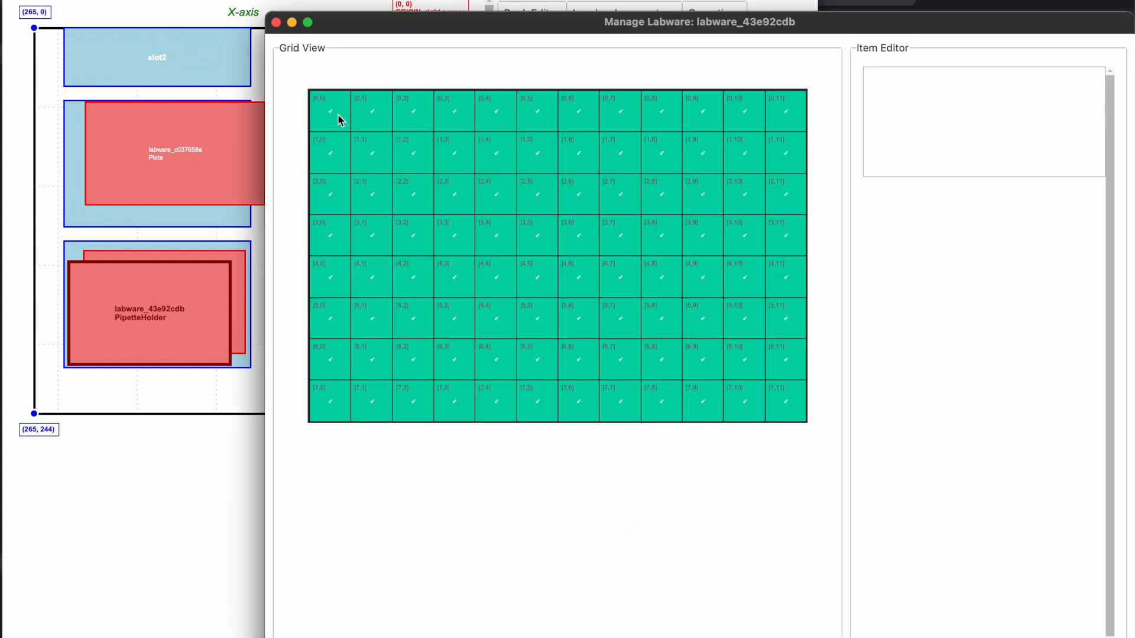
Step: Examine the tip positions in the PipetteHolder's child labware grid and close its management window
click(367, 109)
click(643, 167)
click(509, 236)
click(276, 23)
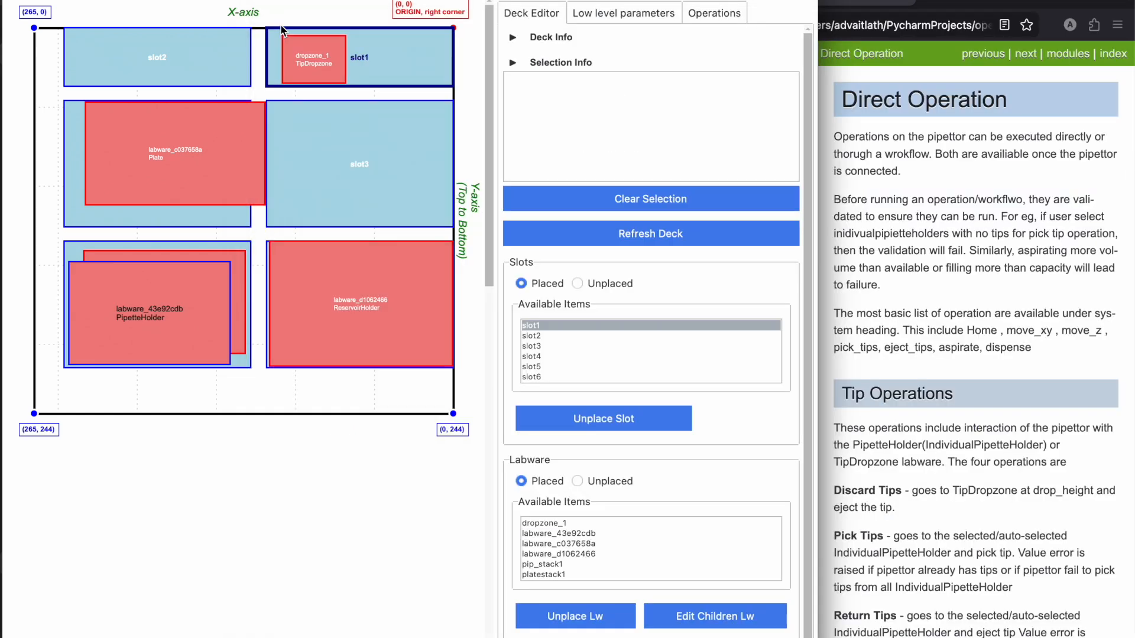
Step: Set up a Pick Tips operation on position A3 of the PipetteHolder instead of auto-selecting the position
click(709, 15)
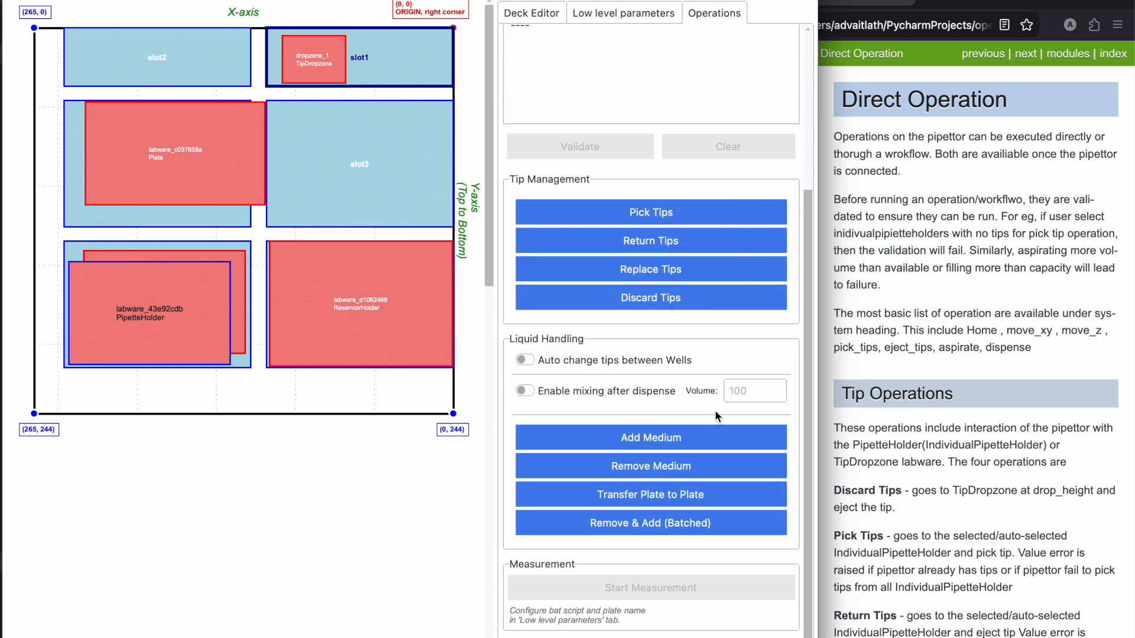
click(665, 213)
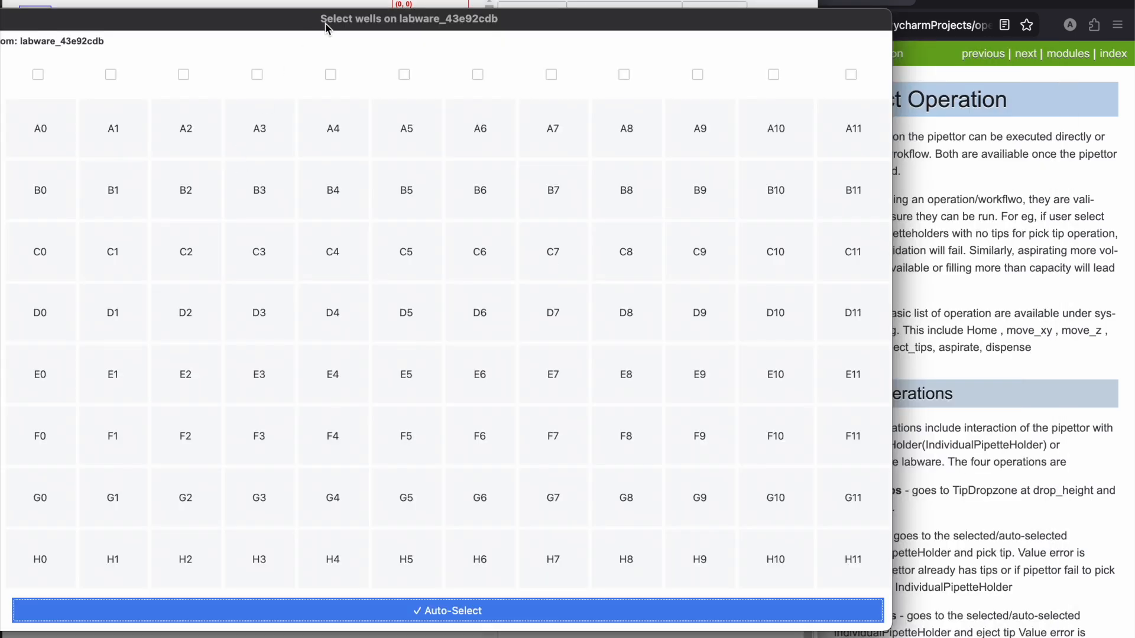
drag(327, 27, 441, 26)
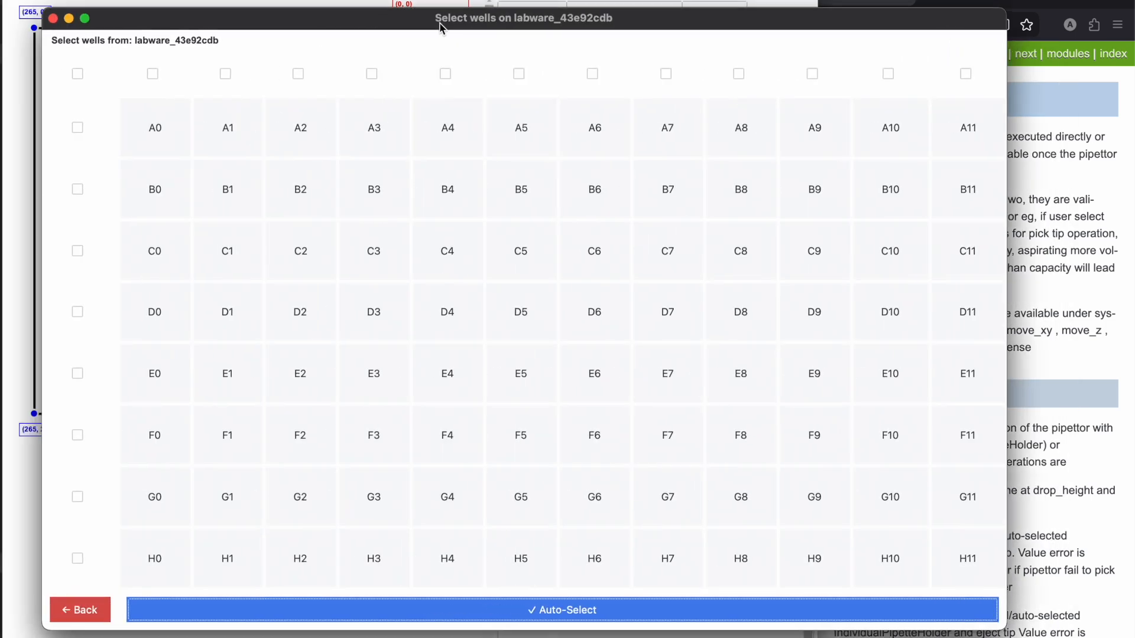
click(148, 148)
click(382, 212)
click(544, 211)
click(380, 212)
click(523, 211)
click(143, 157)
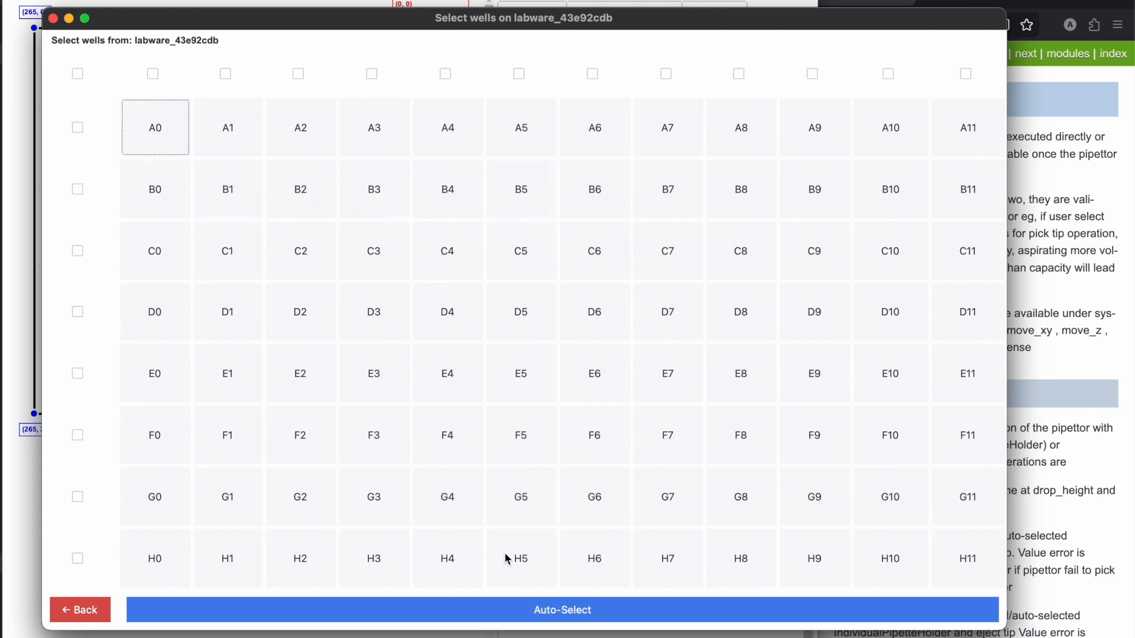
click(388, 145)
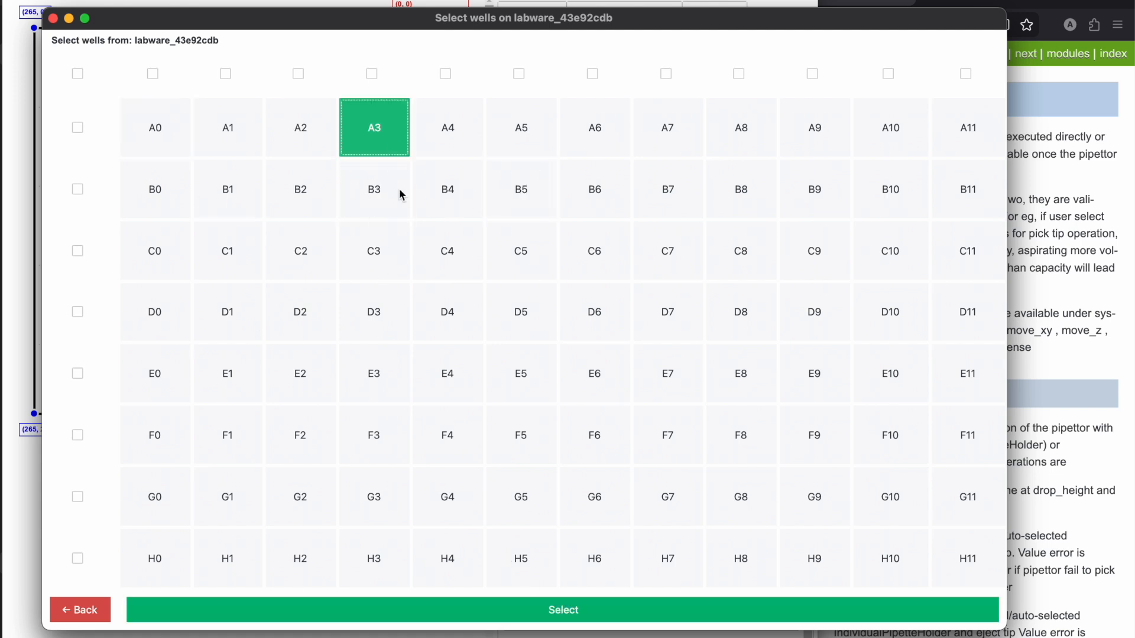
click(607, 620)
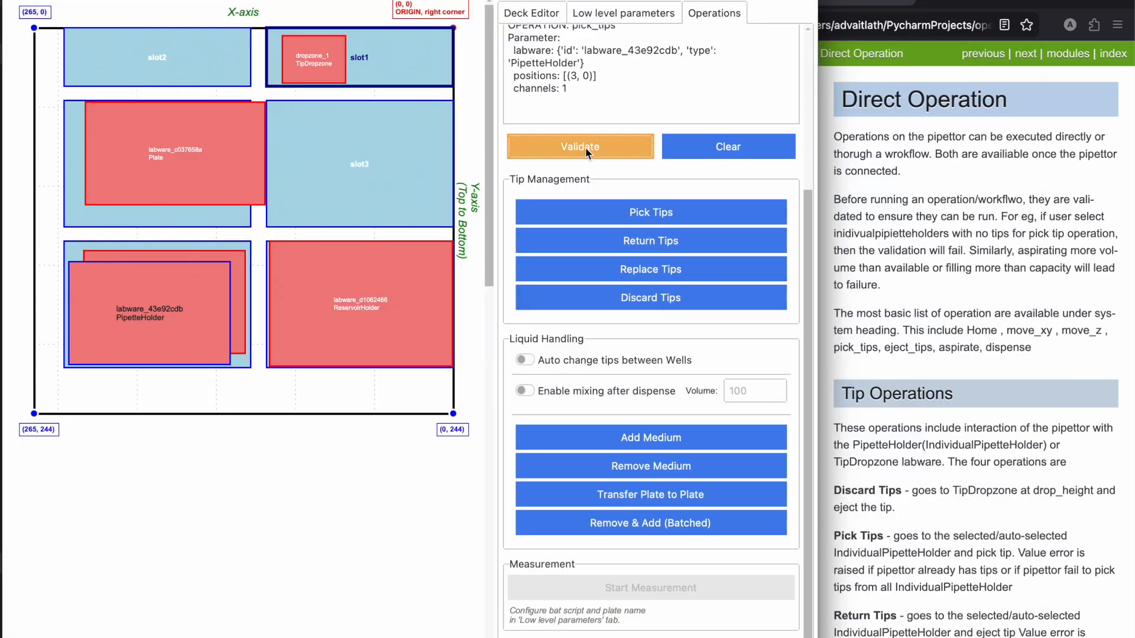
Step: Validate and execute the pending pick_tips operation
scroll(807, 188, up, 1)
drag(808, 188, 803, 138)
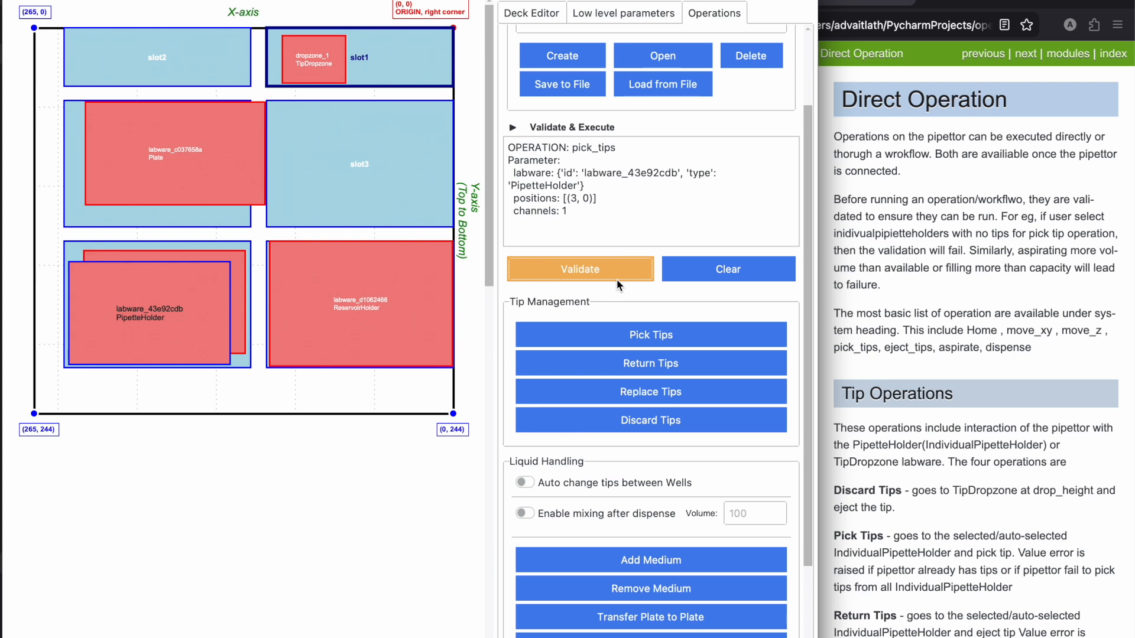
click(615, 279)
click(616, 278)
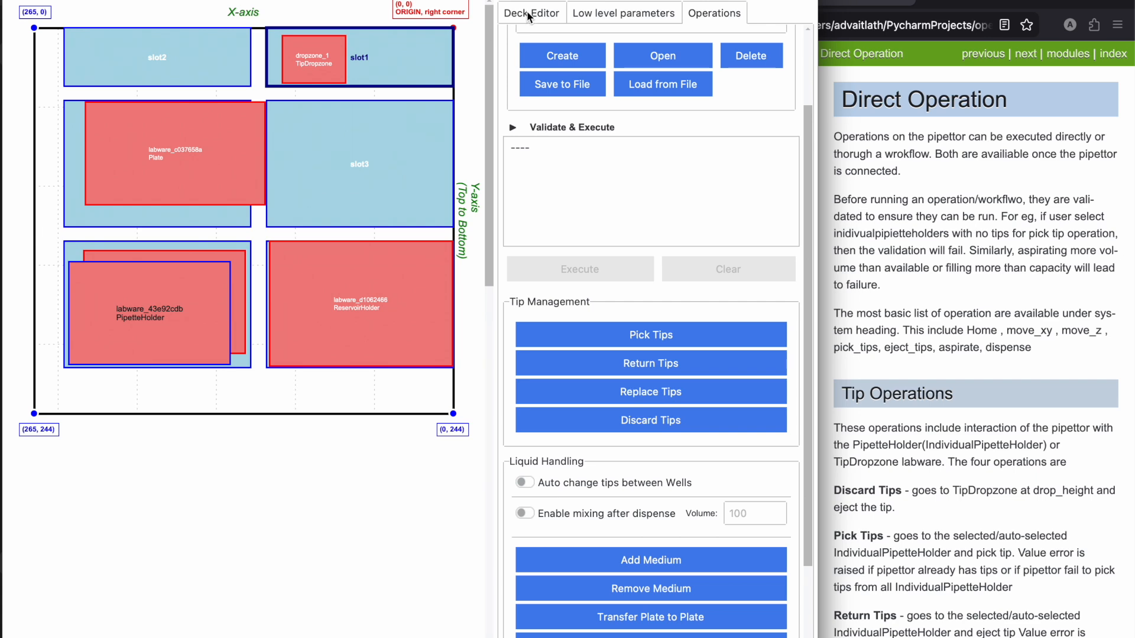
Step: Check position A3 in the PipetteHolder's child labware grid after the tip pickup
click(122, 339)
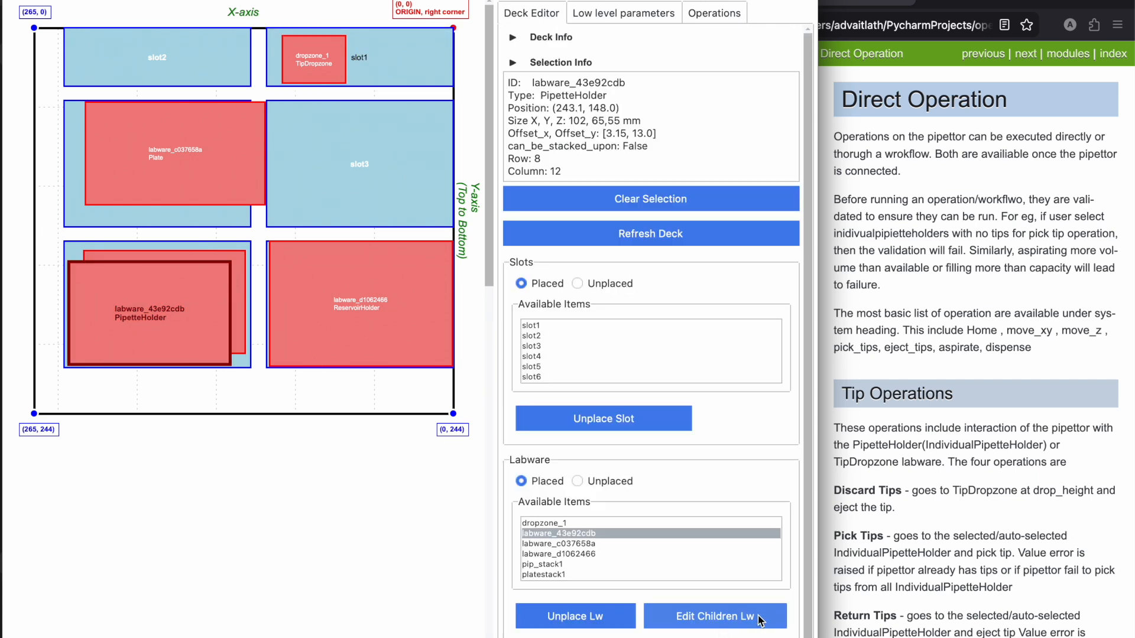
click(750, 620)
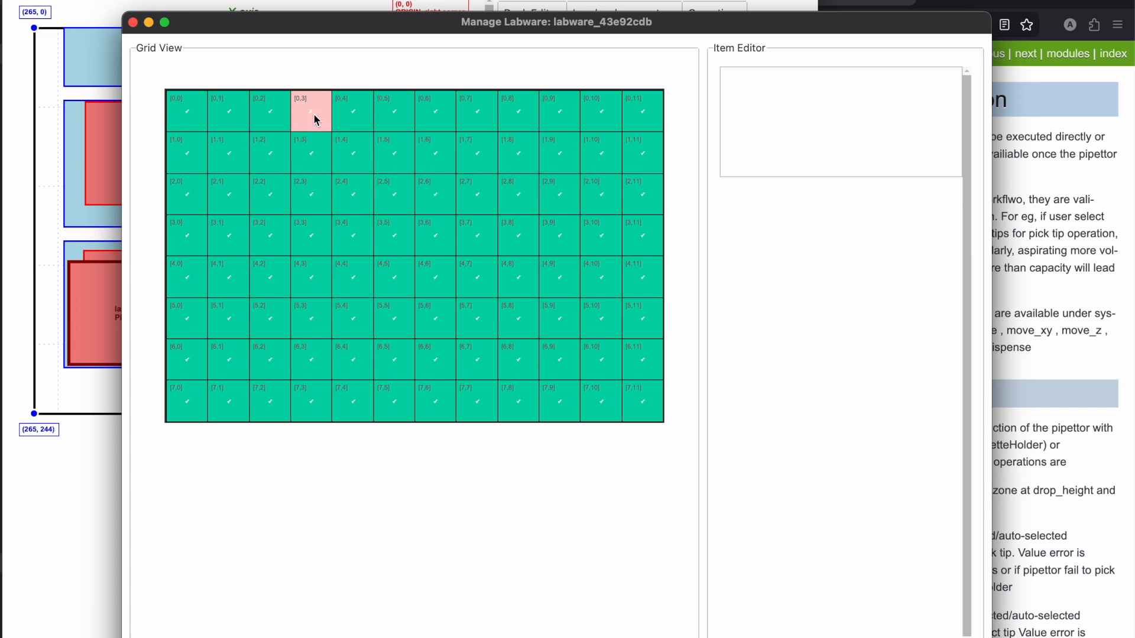
click(132, 23)
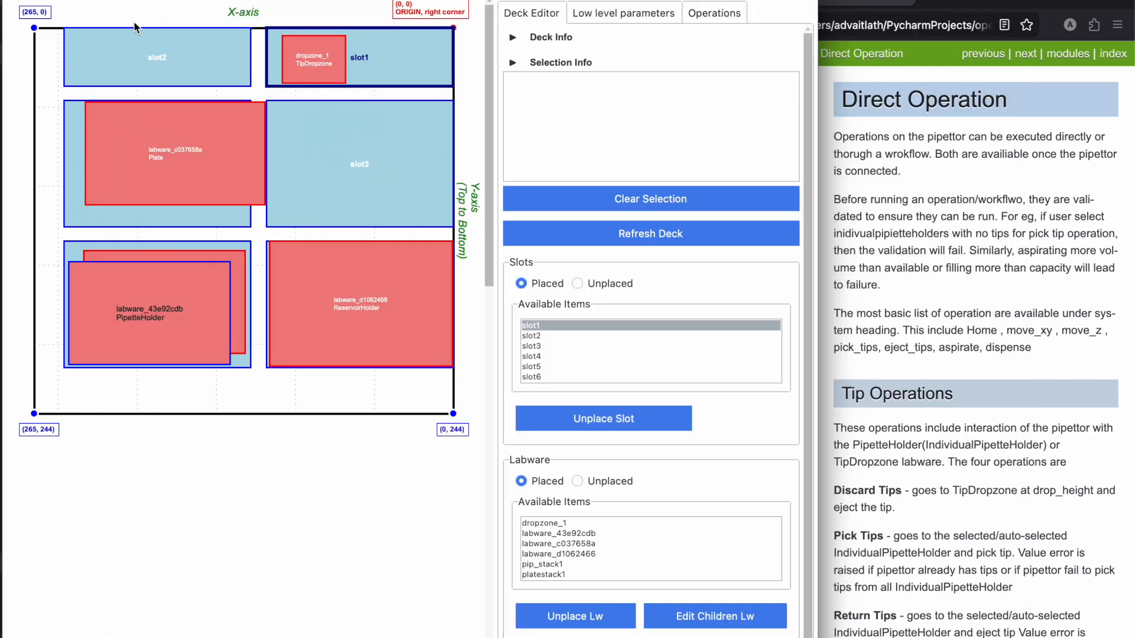
Step: Return the picked tip to position A3 of the PipetteHolder and run the operation
click(713, 14)
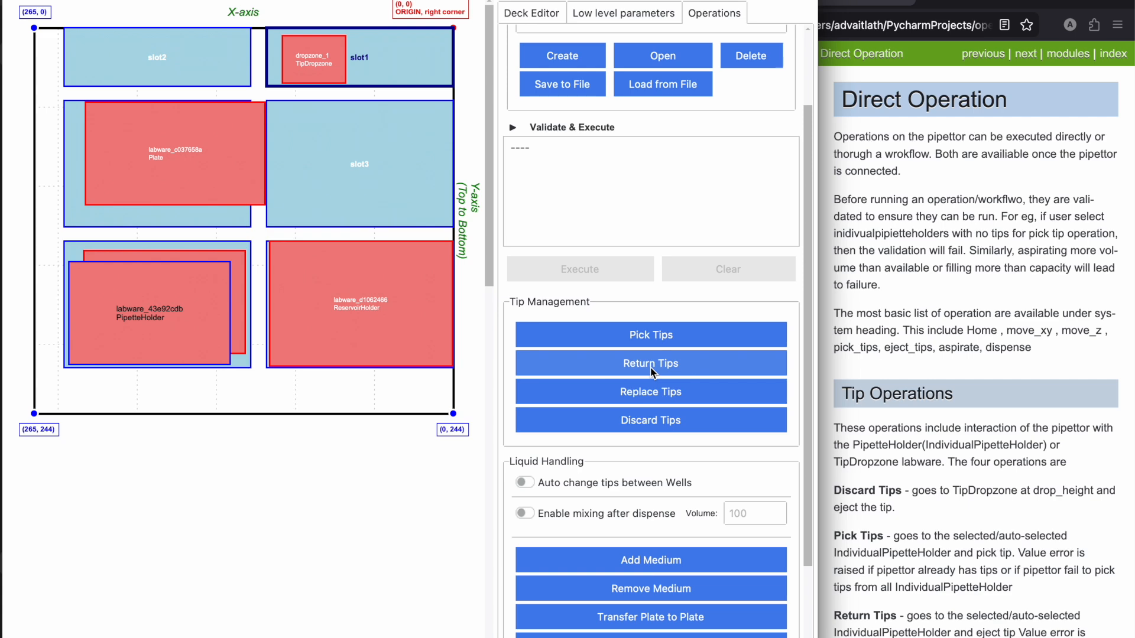
click(652, 366)
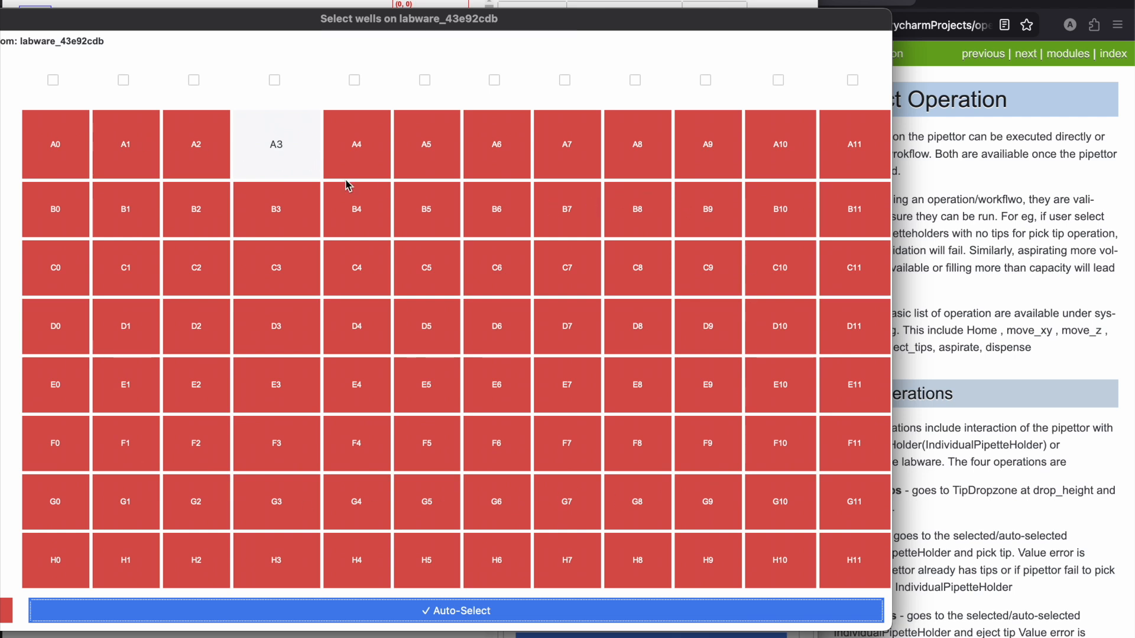
click(288, 171)
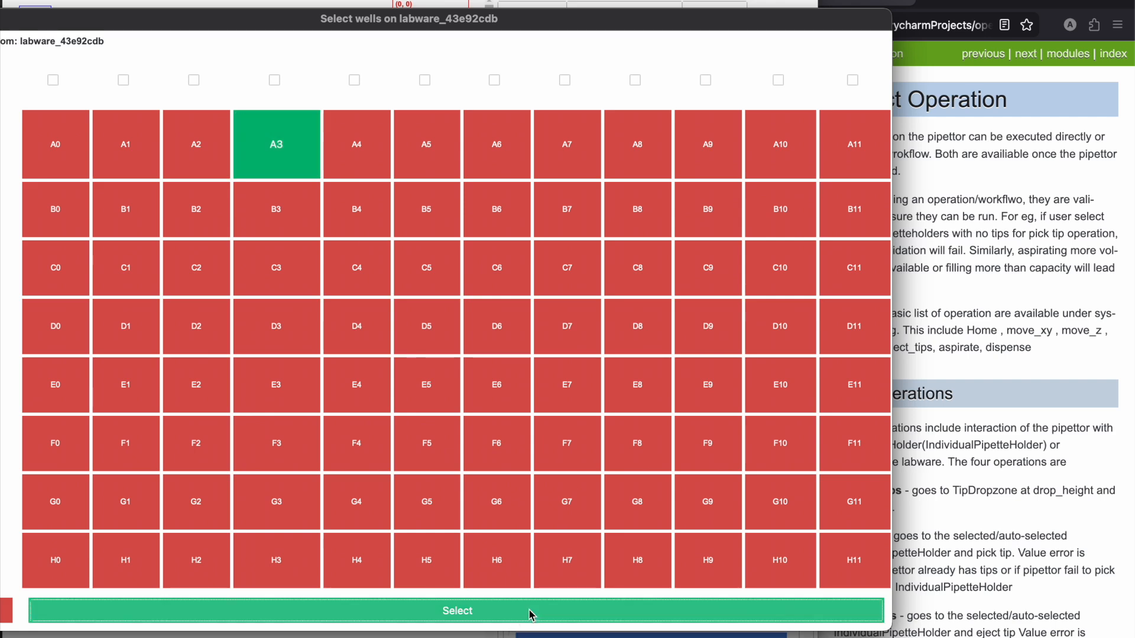
click(449, 610)
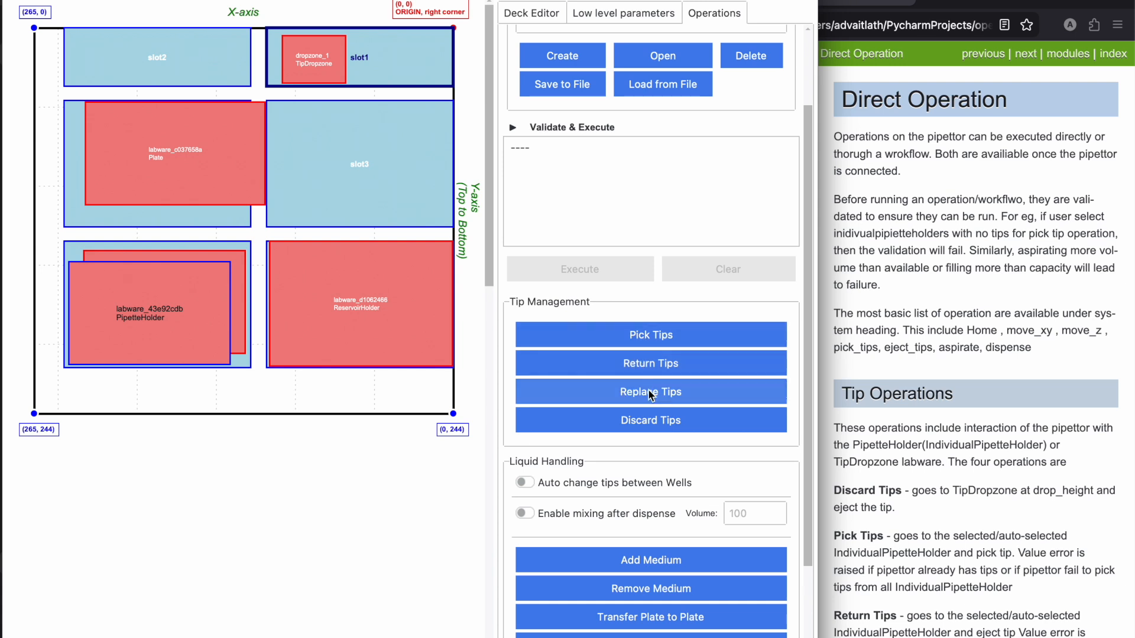
Step: Pick a tip from position C7 of the PipetteHolder
click(651, 335)
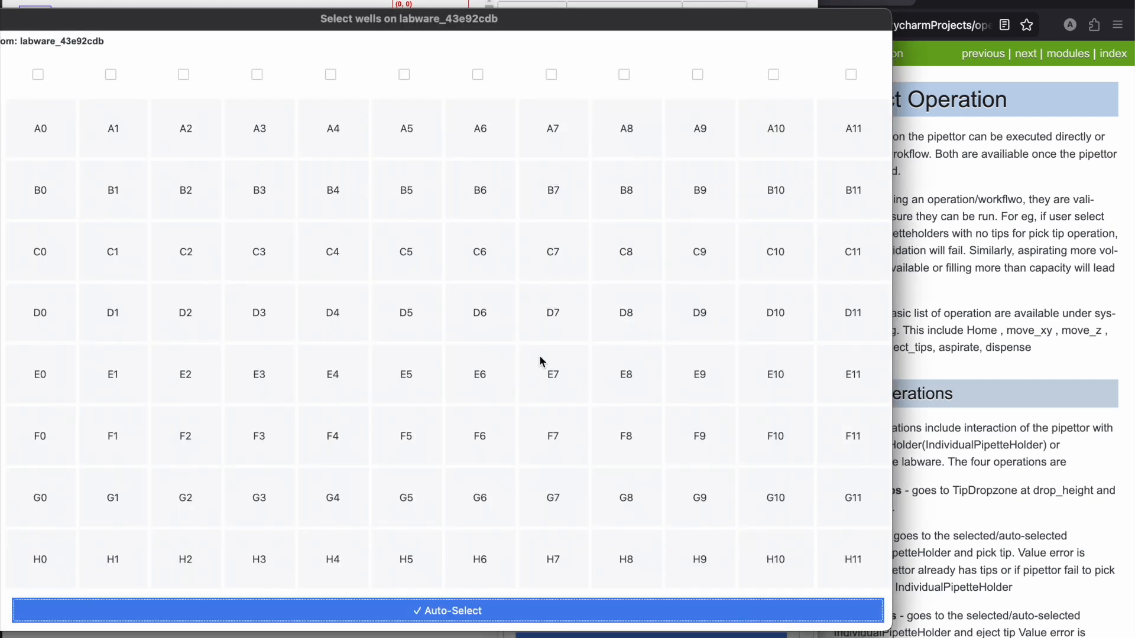
click(552, 282)
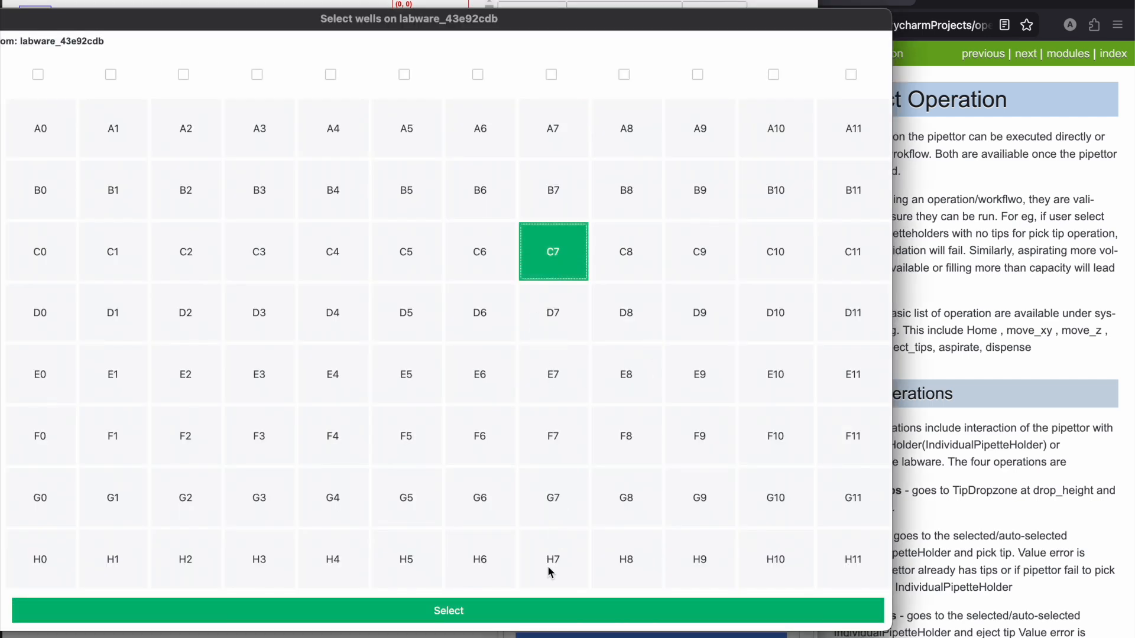
key(Return)
Step: Replace the tip by returning it to C7 and picking a new one from D10 of the PipetteHolder
click(680, 399)
click(552, 283)
key(Return)
key(Return)
click(805, 338)
click(804, 341)
key(Return)
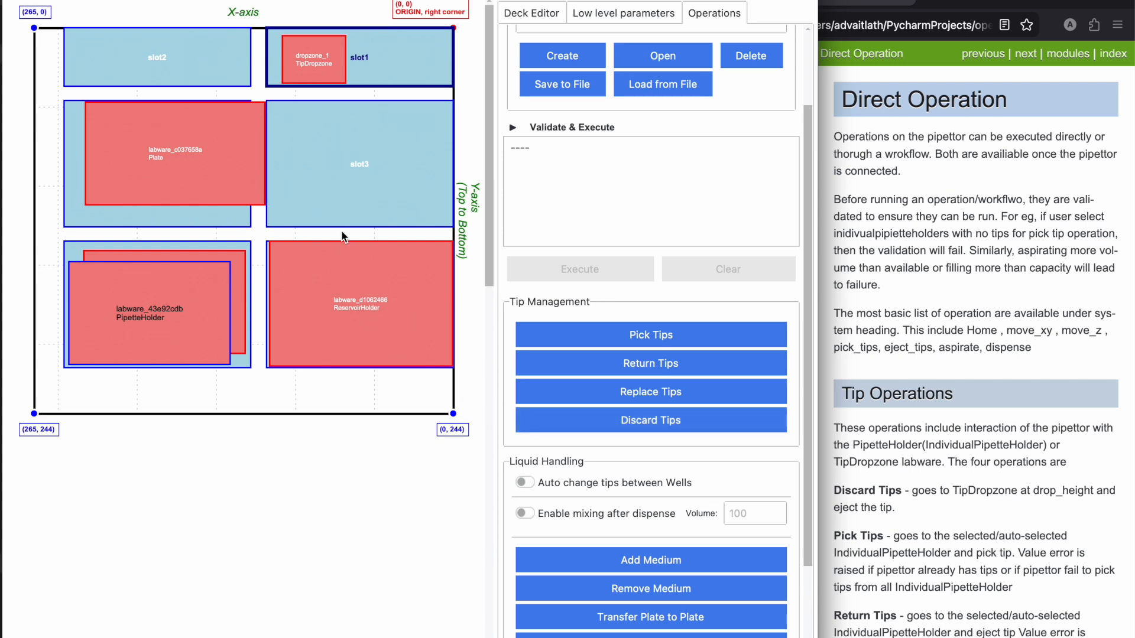
Step: Discard the tip into dropzone_1 with validation and execution, and check the pipettor's tip status
click(680, 431)
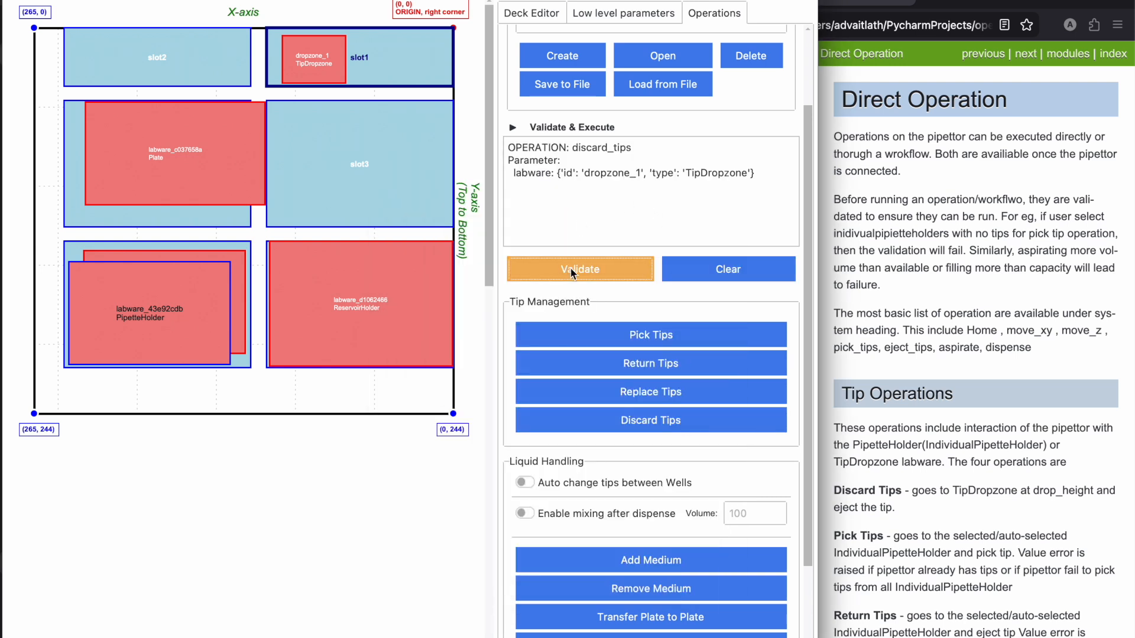
click(572, 271)
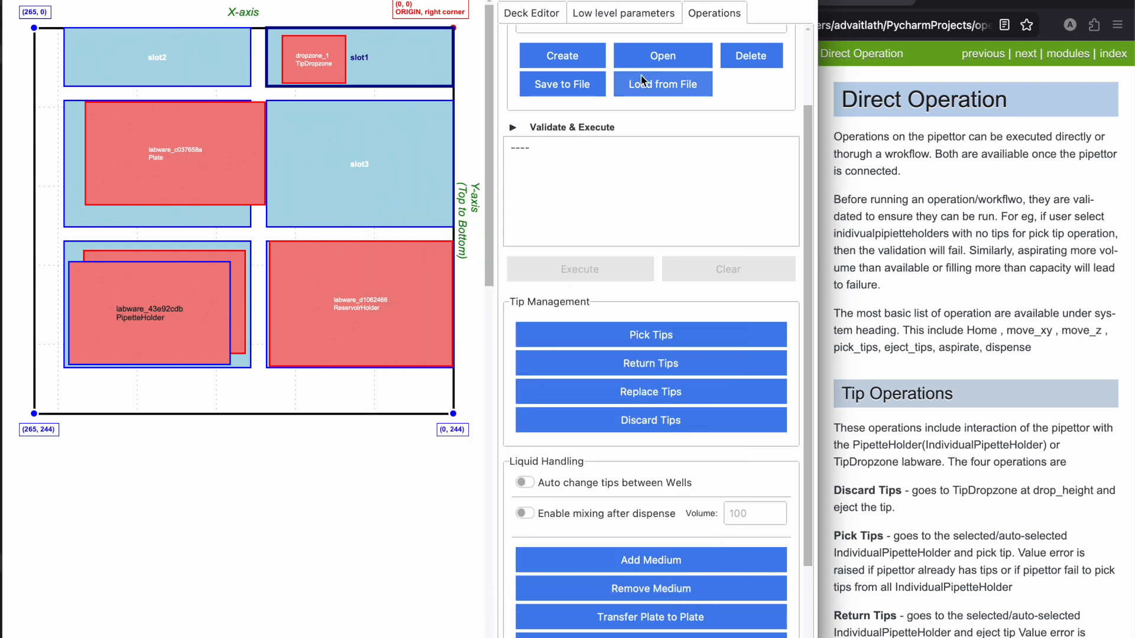
click(658, 9)
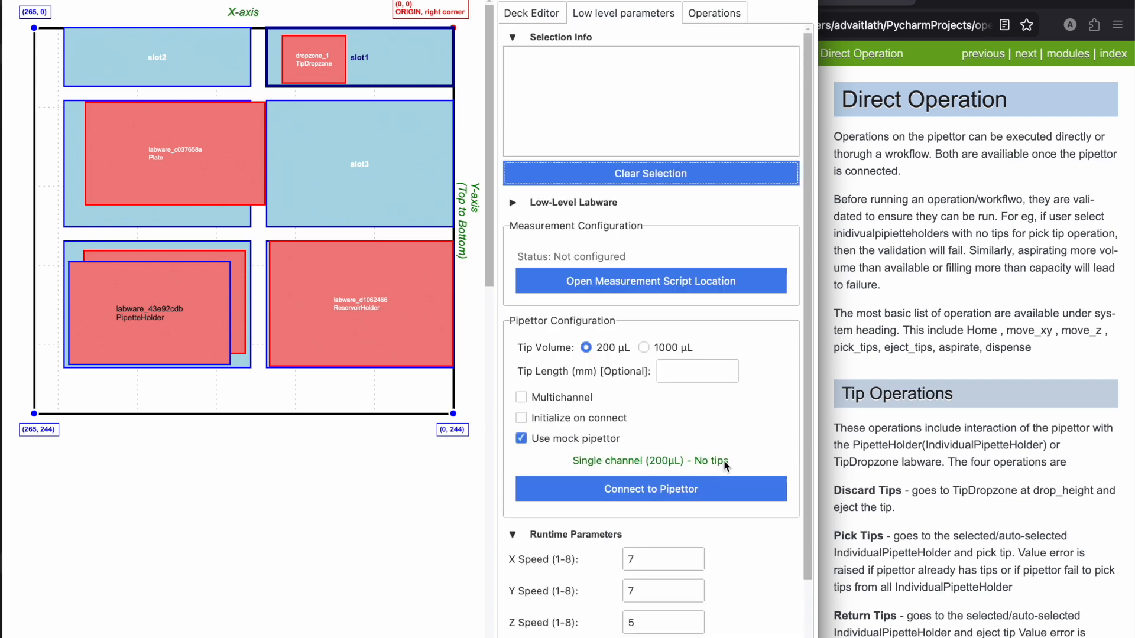
Step: Inspect the PipetteHolder's child labware grid for the position emptied by the discarded tip
click(132, 312)
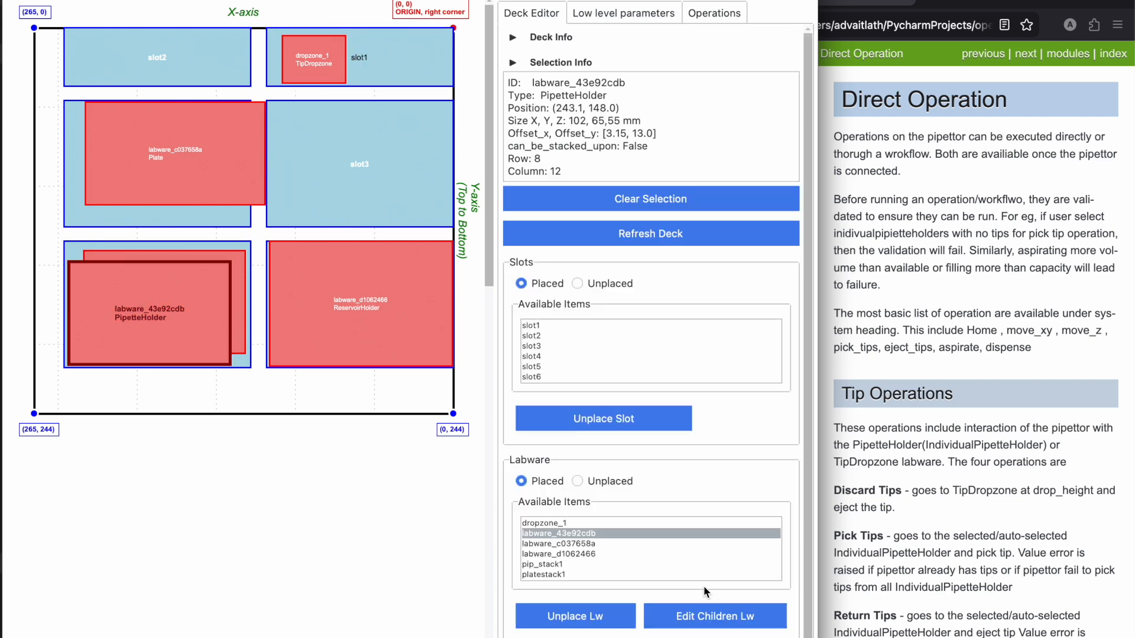
click(728, 628)
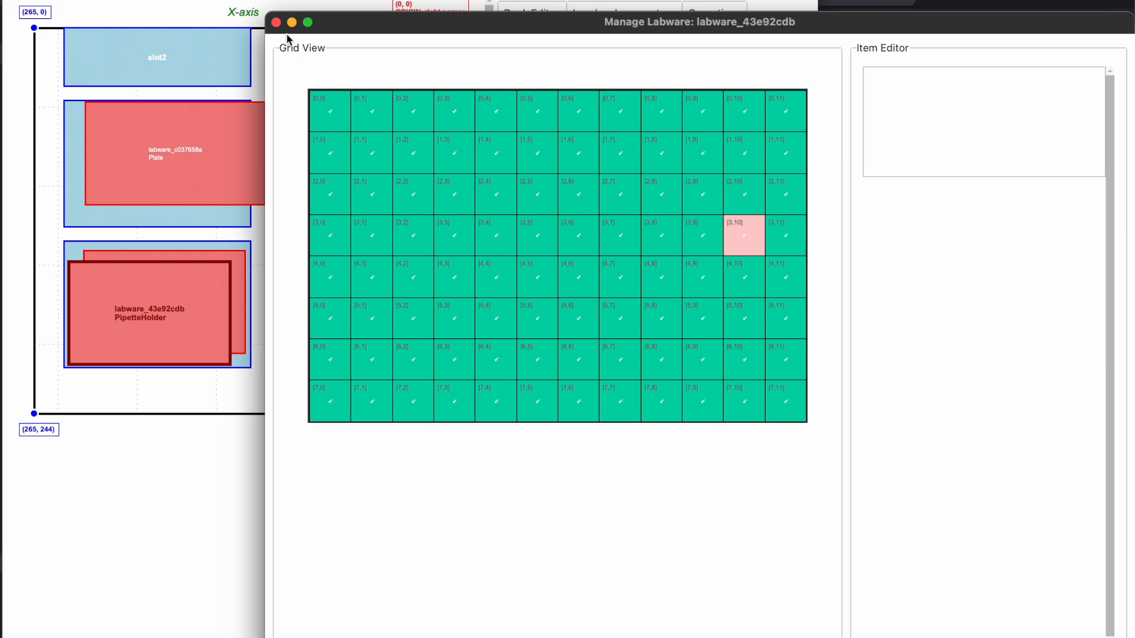
click(276, 23)
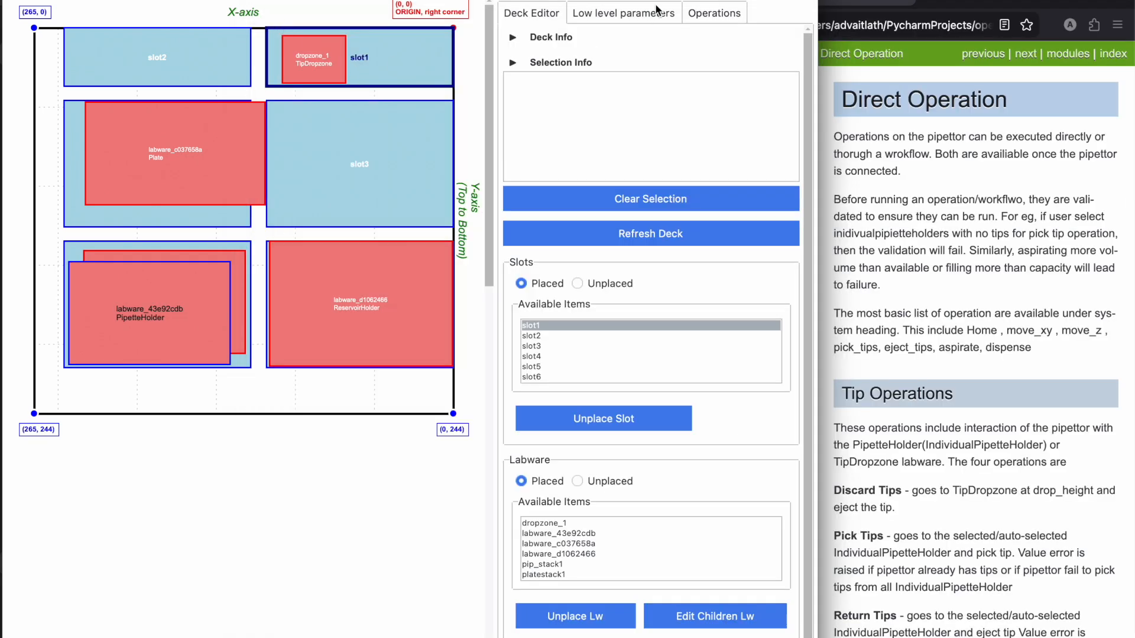
Step: Review the System operations, such as Home, Move X, Y, Move Z and the Force commands, and collapse their section
click(707, 15)
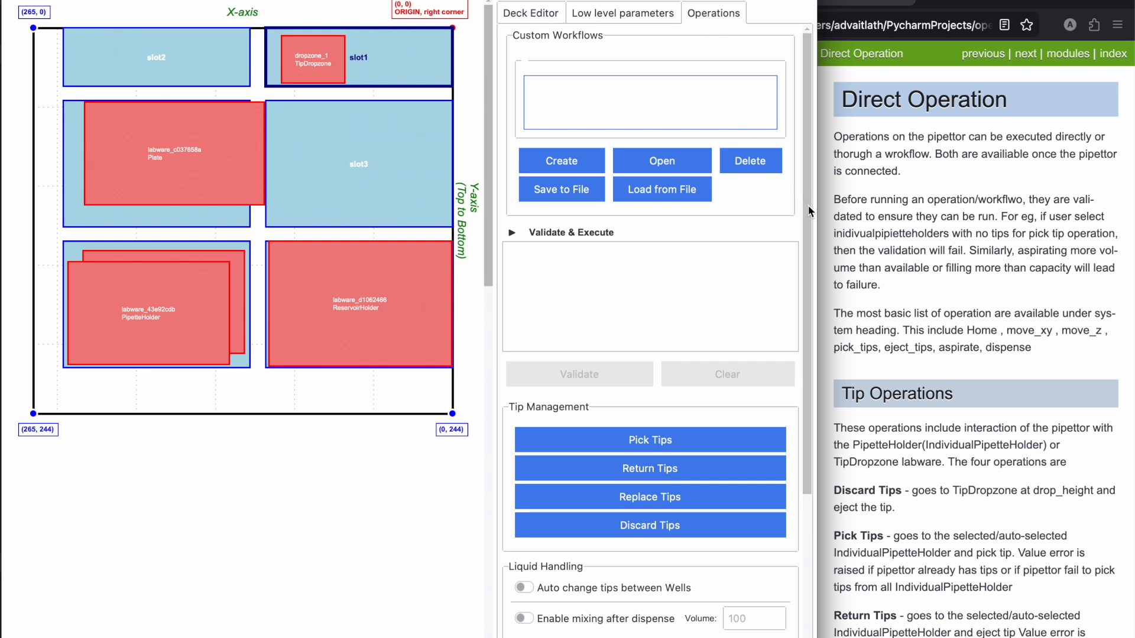
drag(804, 190, 803, 346)
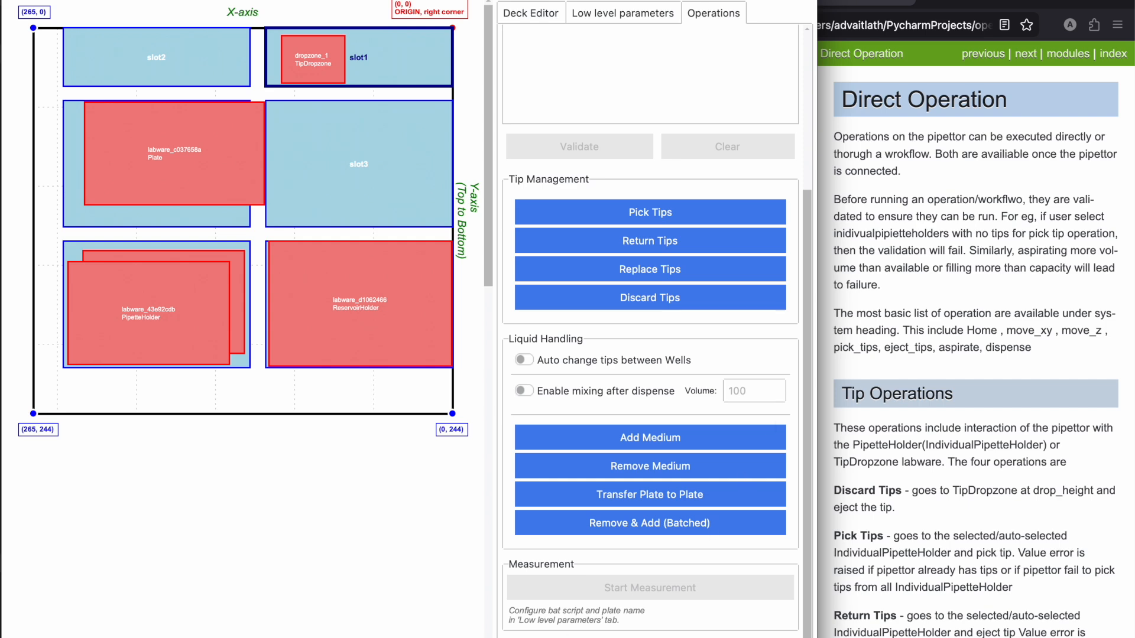
scroll(808, 534, down, 1)
drag(808, 534, 809, 637)
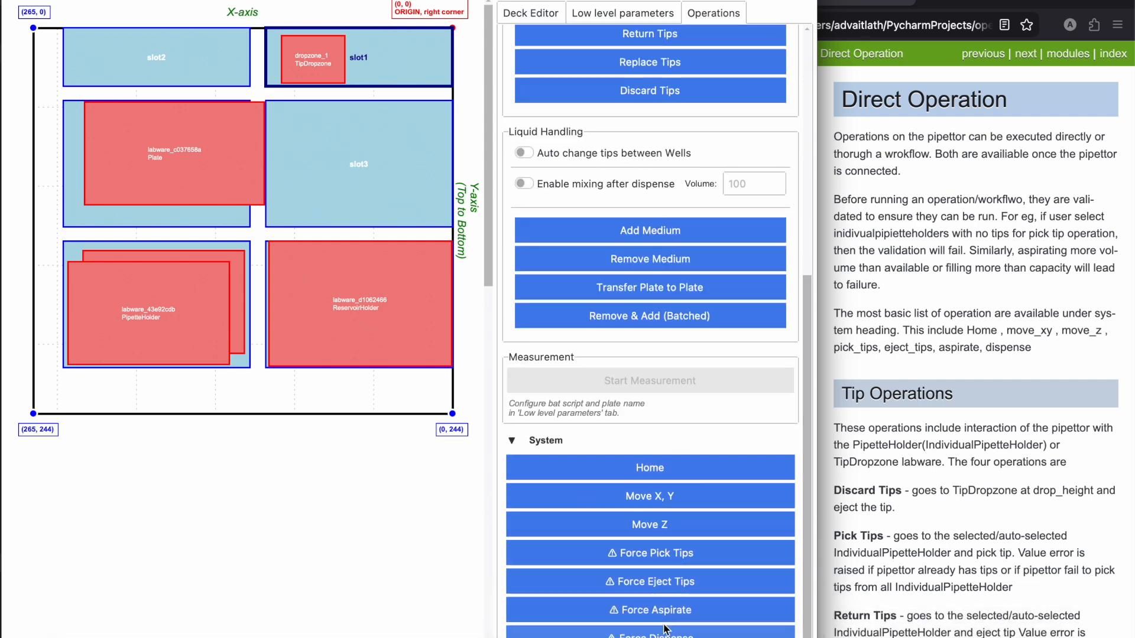
click(546, 441)
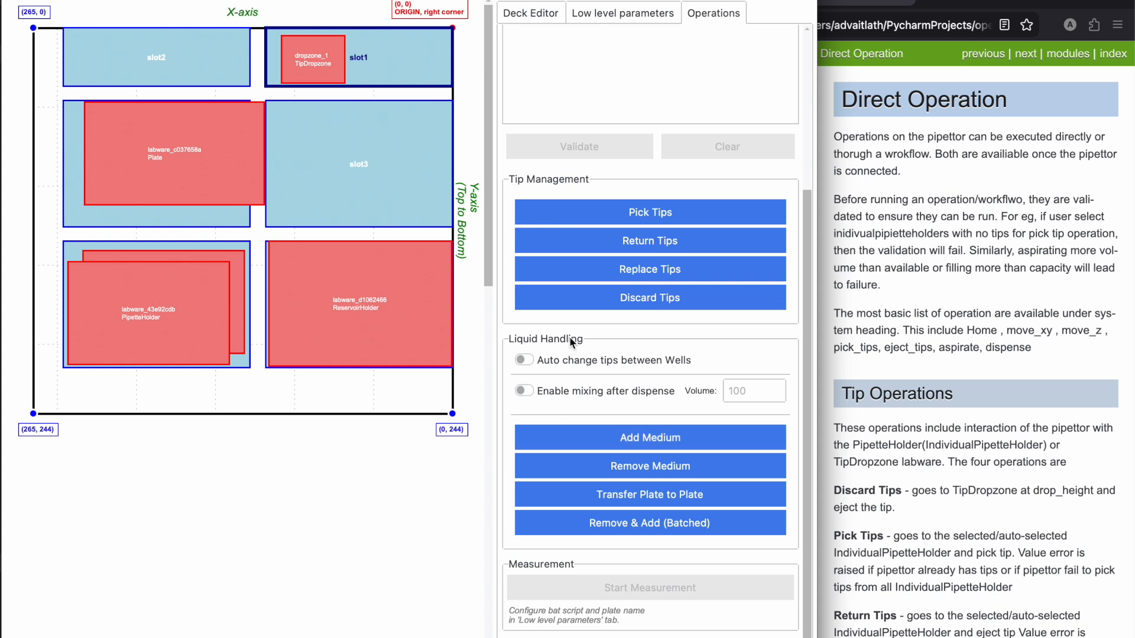
Step: Set up an Add Medium operation of 500 µL per well from reservoir A0 to wells A0 to A5 of the plate
click(636, 437)
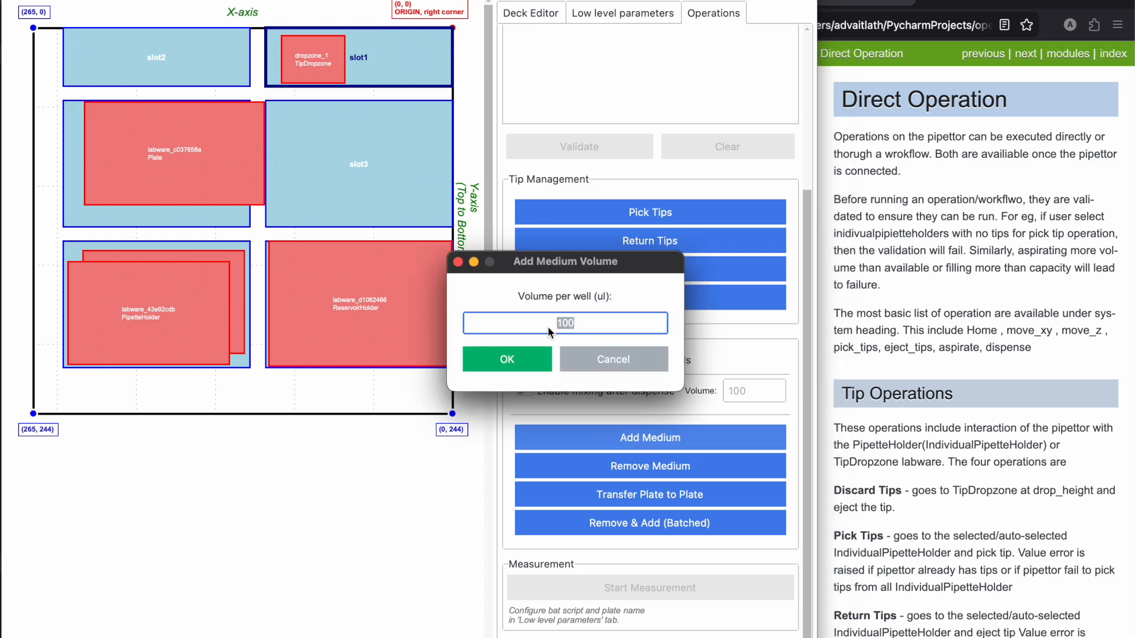
text(500)
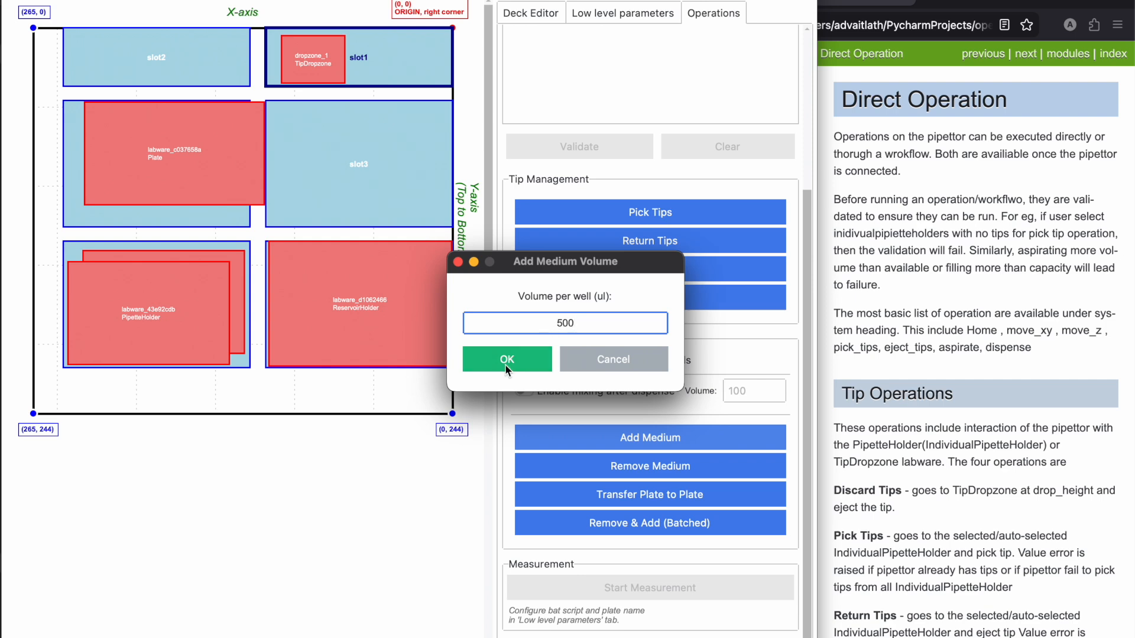
click(506, 362)
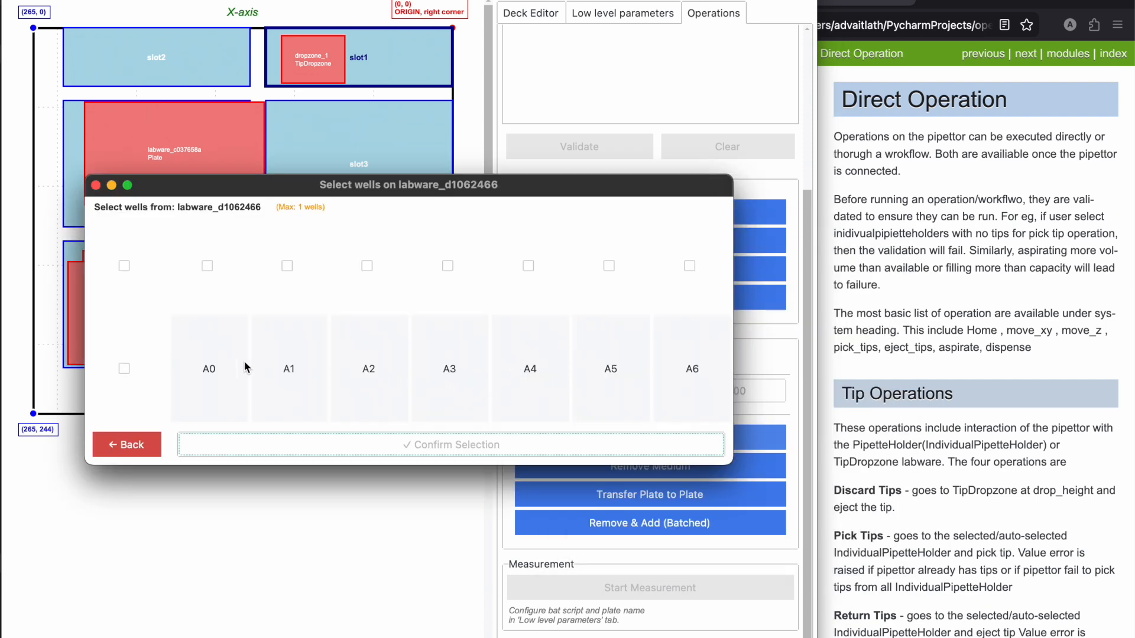
click(222, 367)
click(330, 448)
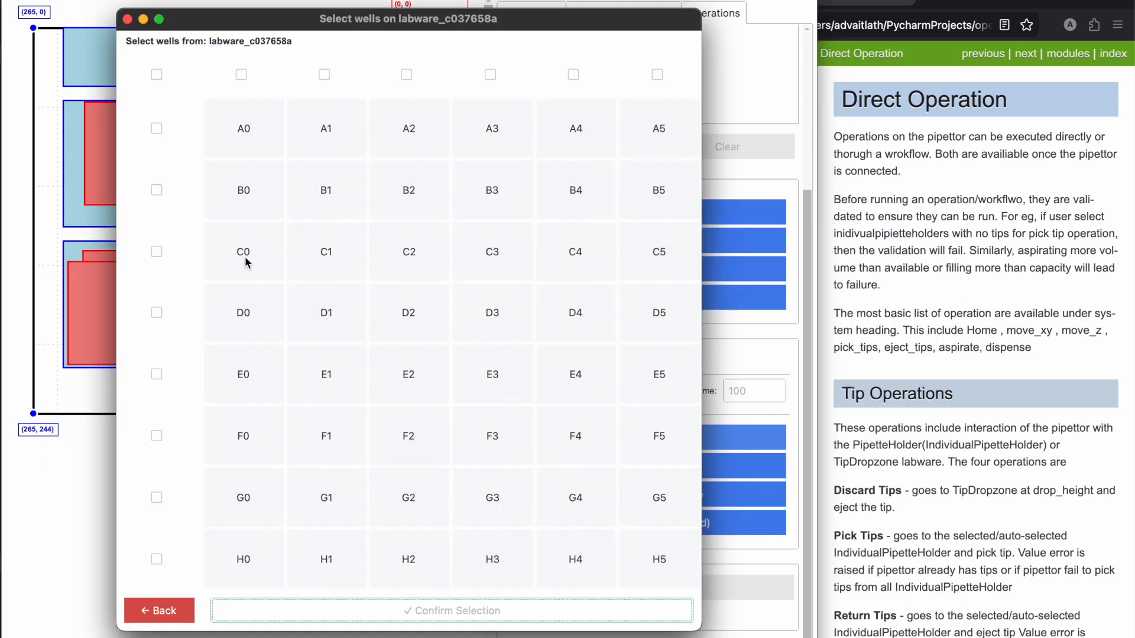
click(269, 133)
click(319, 133)
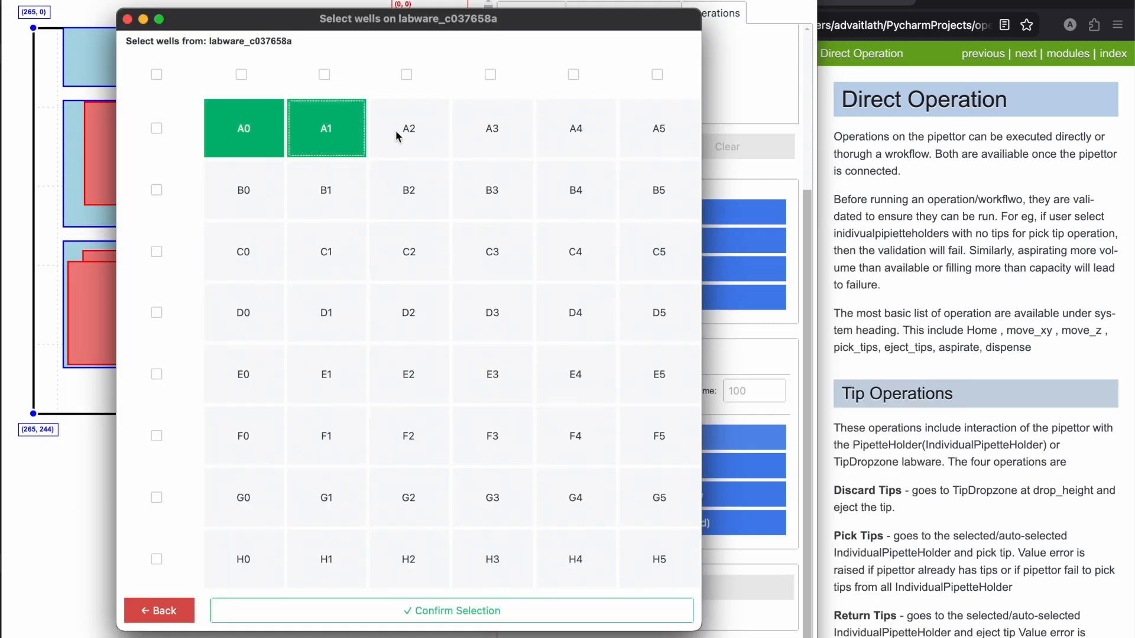
click(159, 135)
click(456, 602)
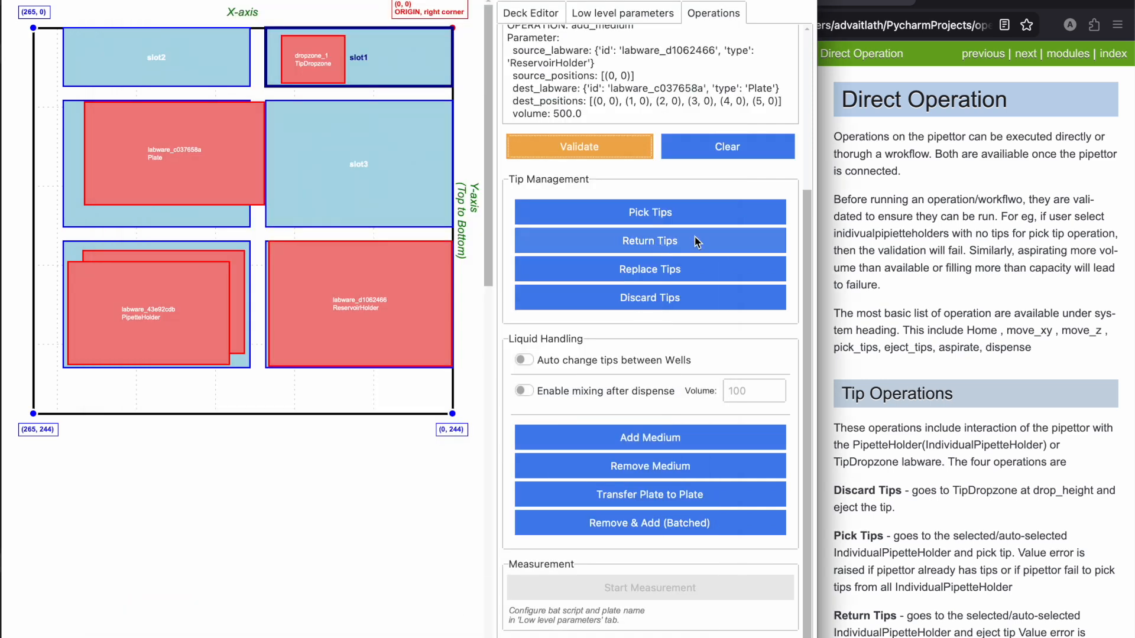
Step: Try to validate the prepared Add Medium operation
drag(804, 304, 807, 264)
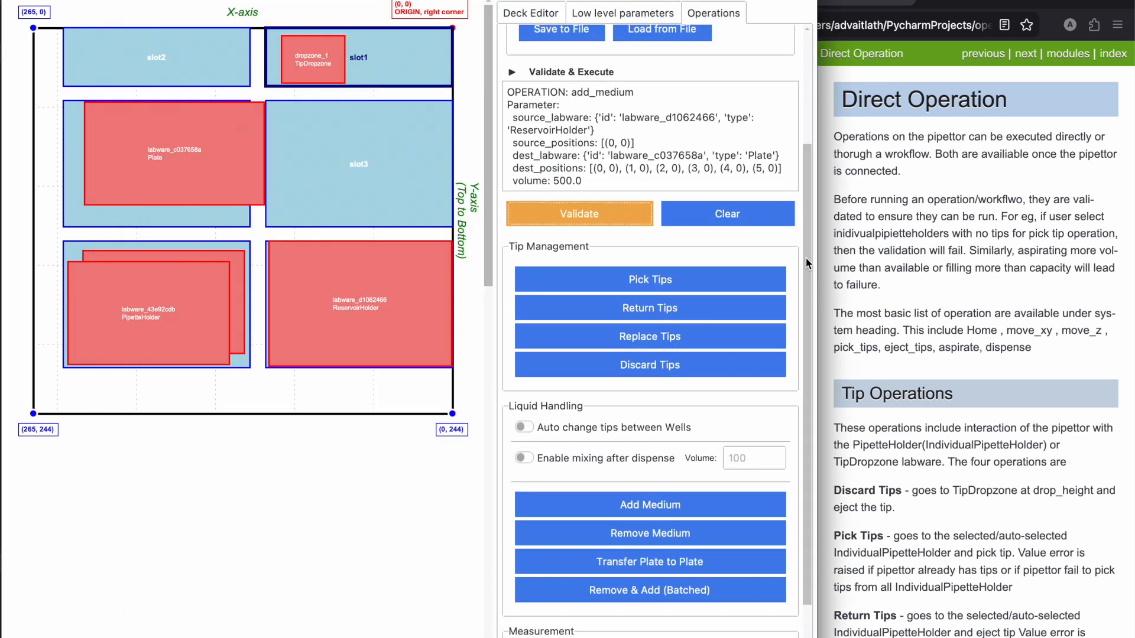
key(space)
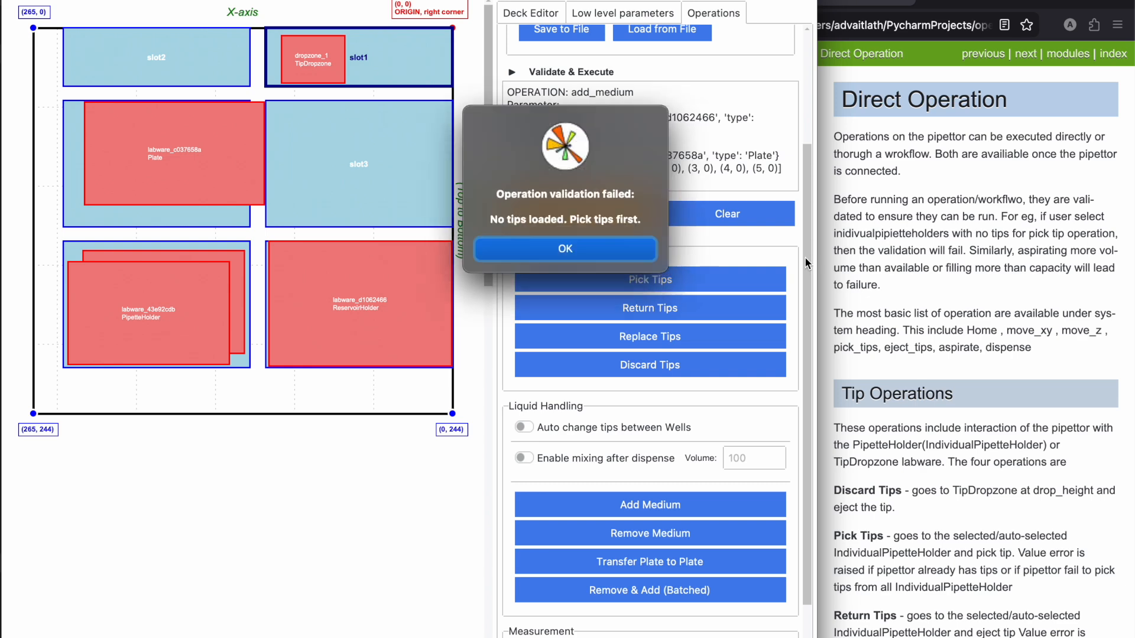
click(626, 250)
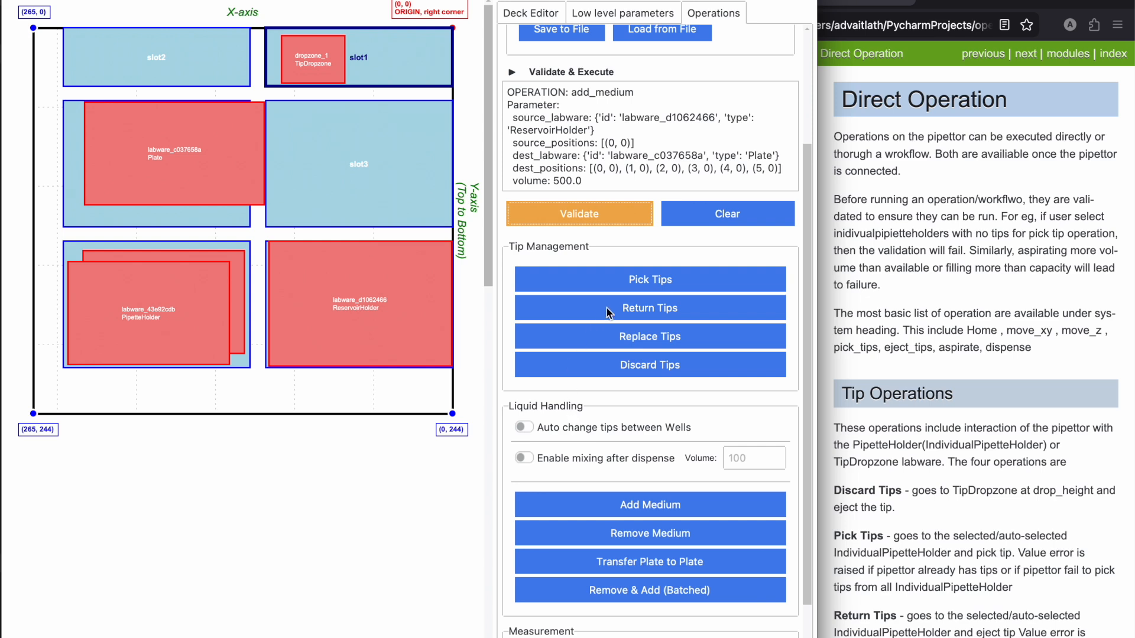
Step: Pick up tips from the PipetteHolder by validating and executing a Pick Tips operation
click(638, 286)
key(Return)
key(space)
Step: Set up an Add Medium operation of 500 µL per well from reservoir A0 to plate wells A0 to A5, then validate and execute it
click(617, 506)
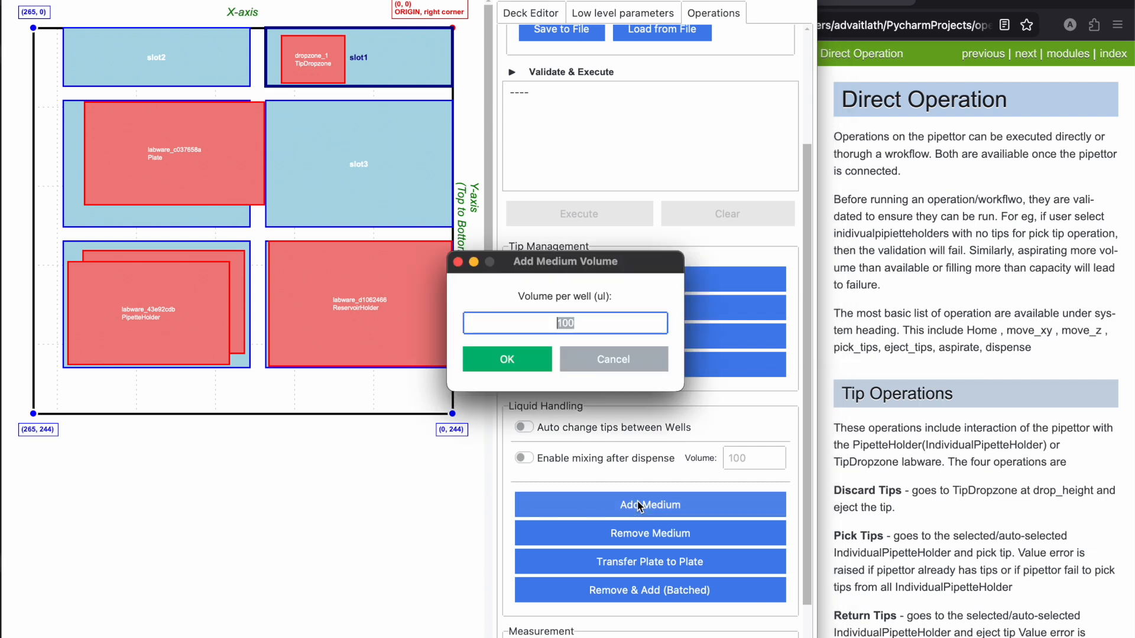
click(532, 353)
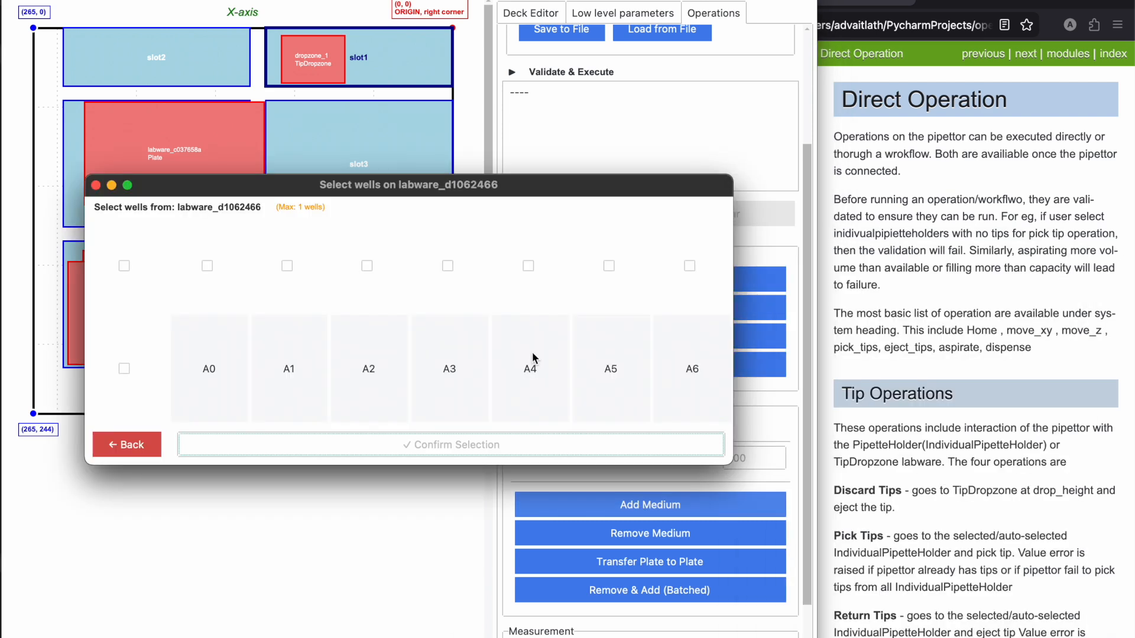
click(186, 358)
click(374, 443)
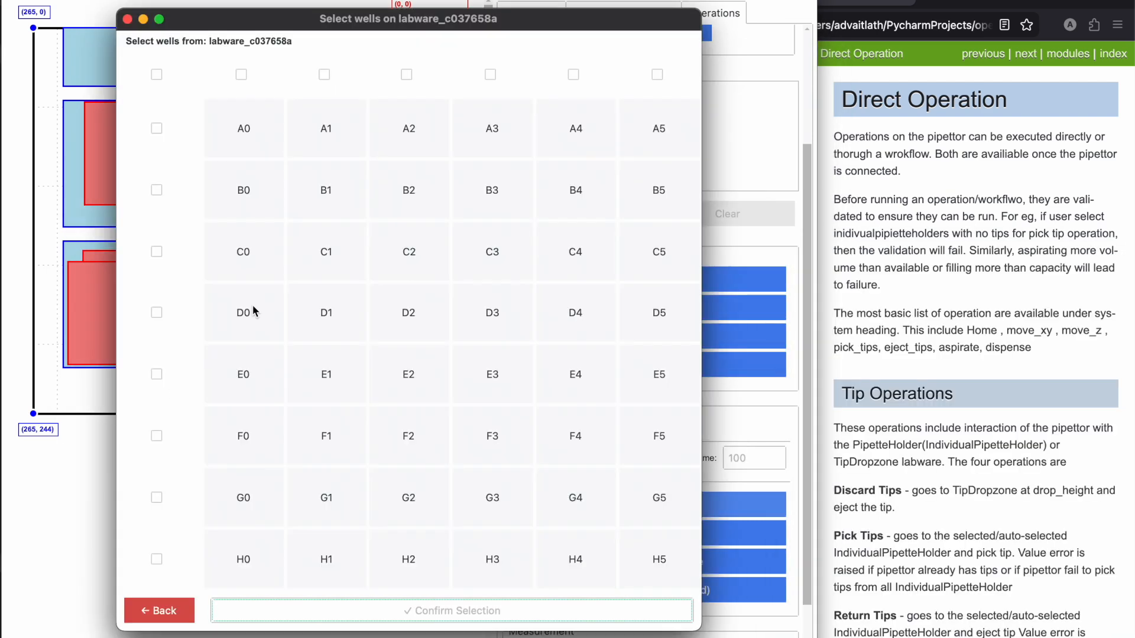
click(156, 128)
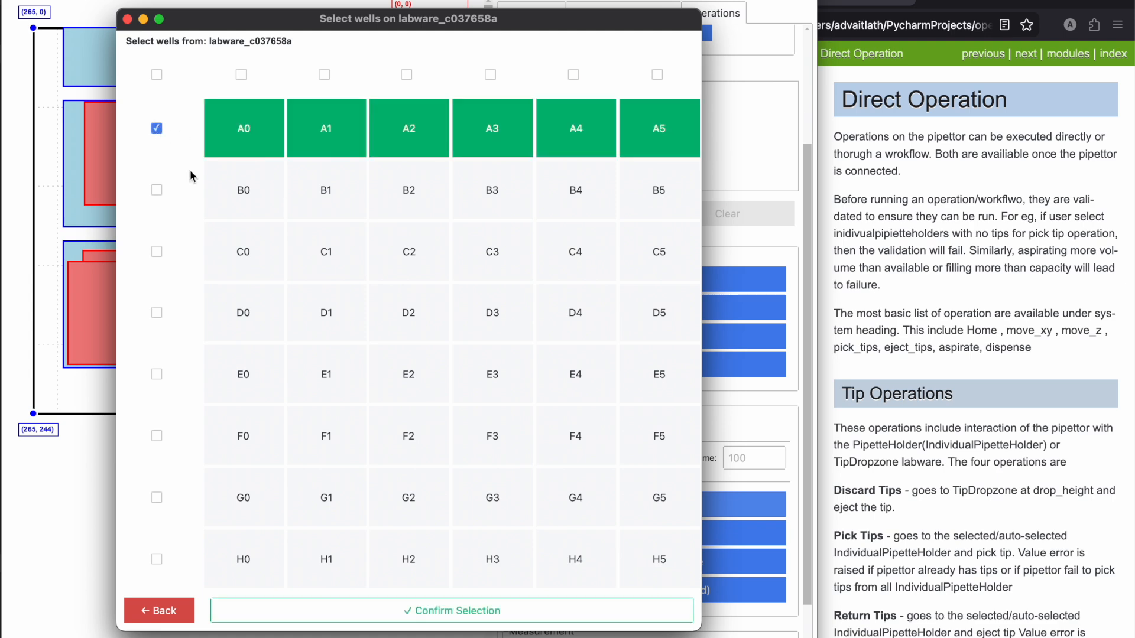
click(405, 611)
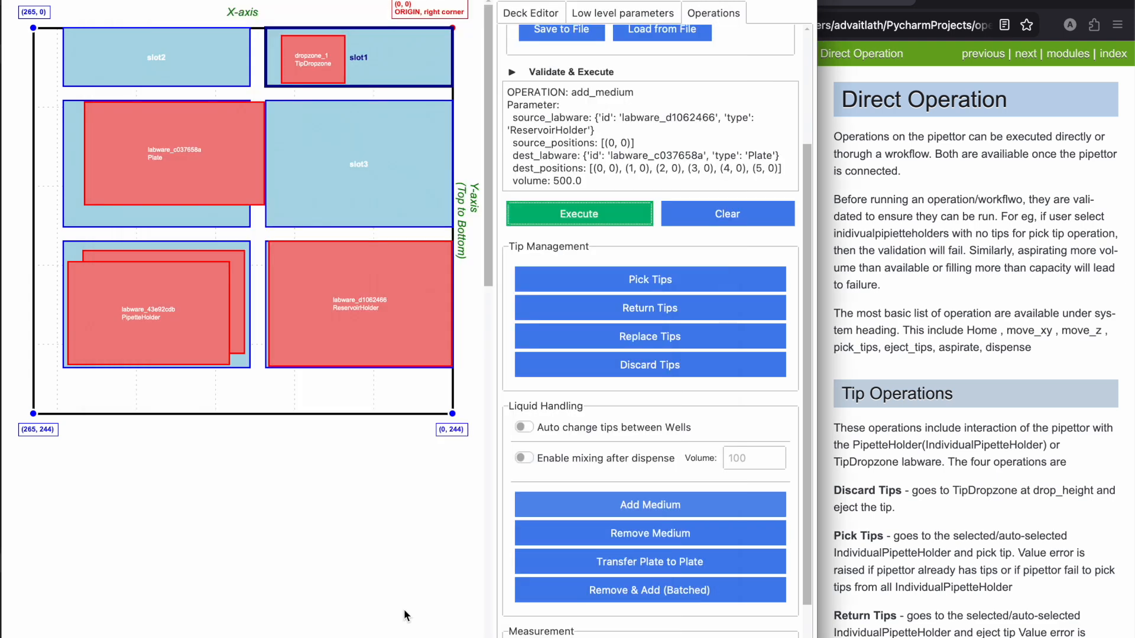
Step: Inspect the child item grids of the plate and the ReservoirHolder for their volumes after adding medium
click(242, 194)
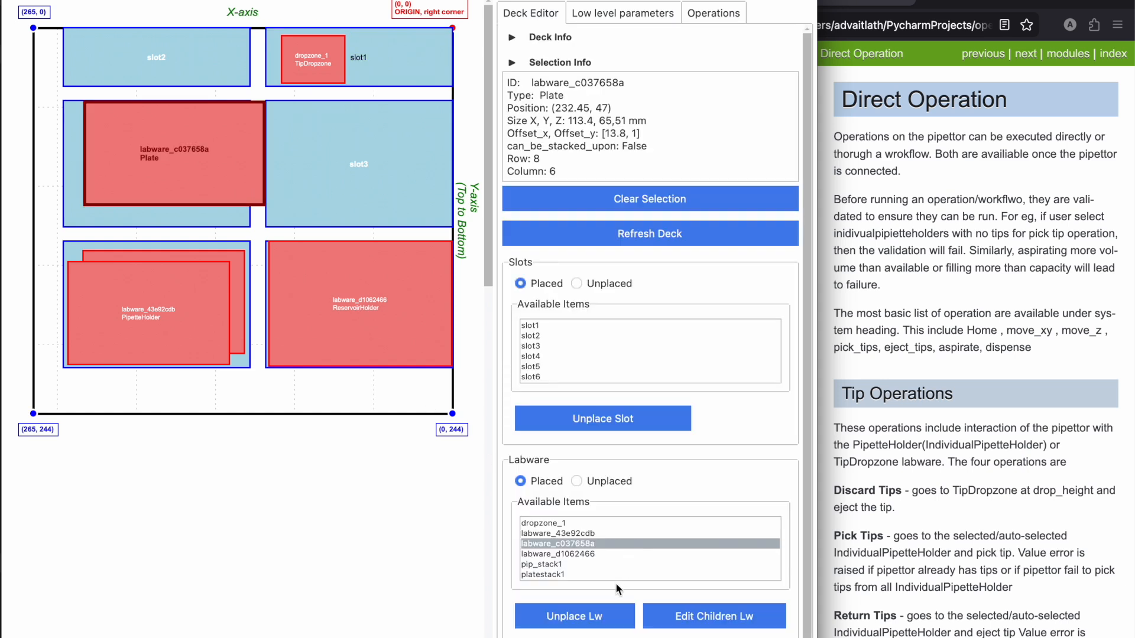
click(707, 617)
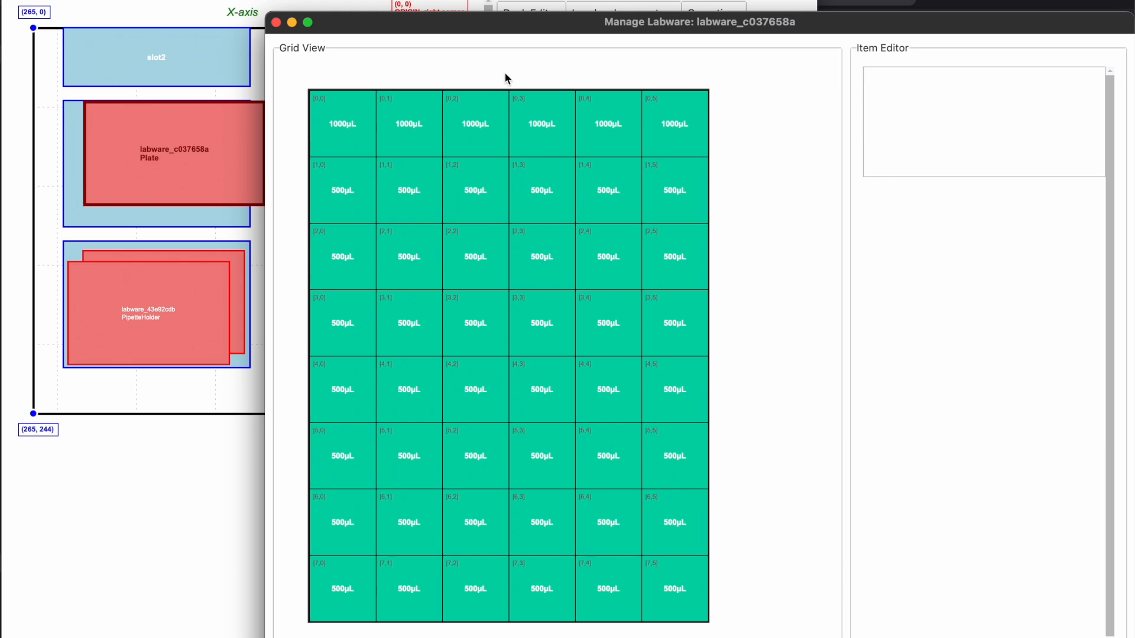
click(276, 22)
click(402, 275)
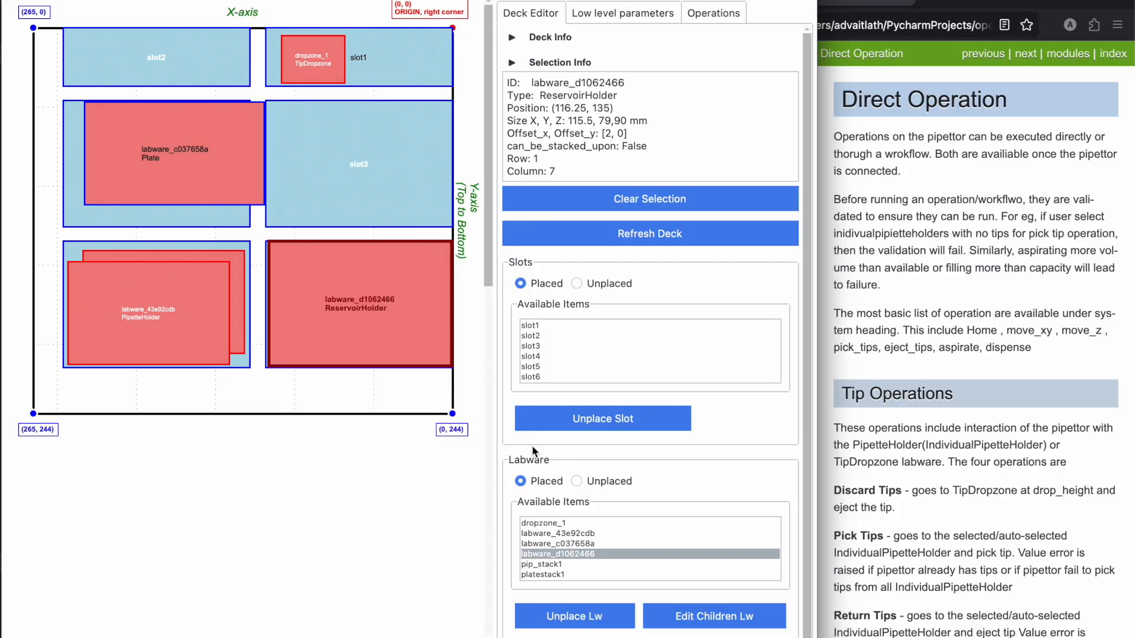
click(697, 616)
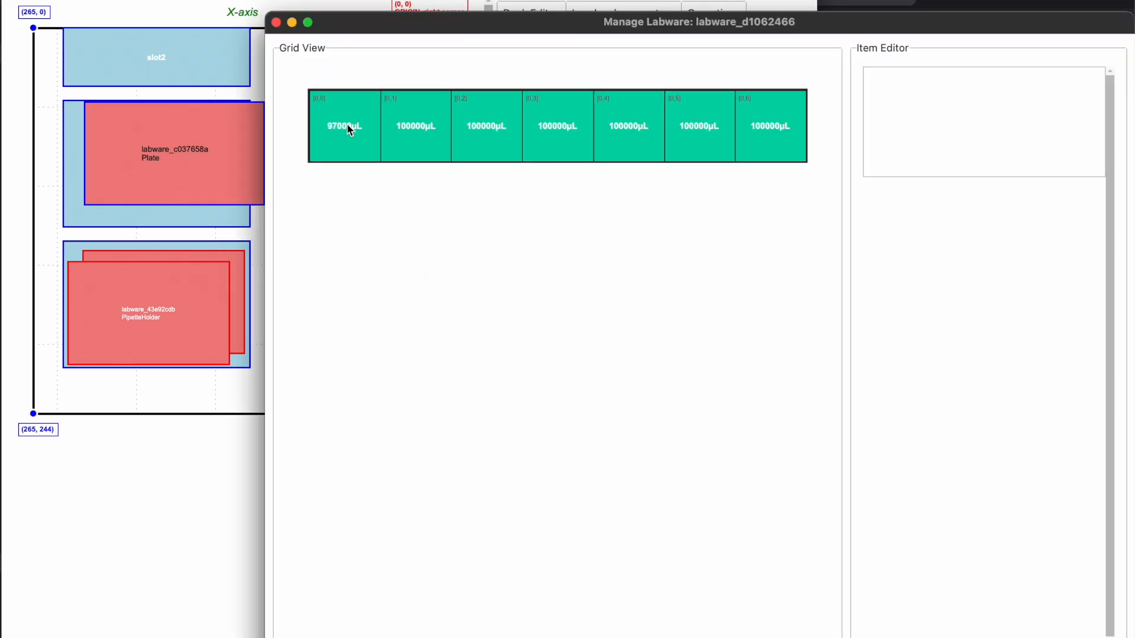
click(276, 22)
Step: Remove 500 µL of medium per well from plate wells A0 to A5 into reservoir A0, validating and executing the operation
click(699, 18)
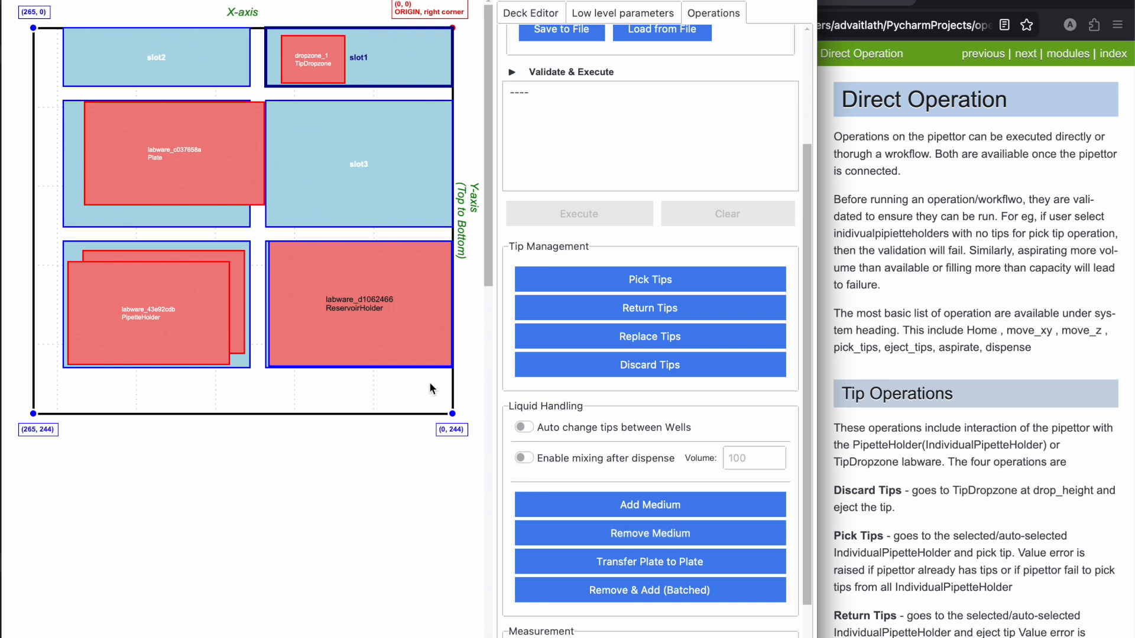
click(640, 532)
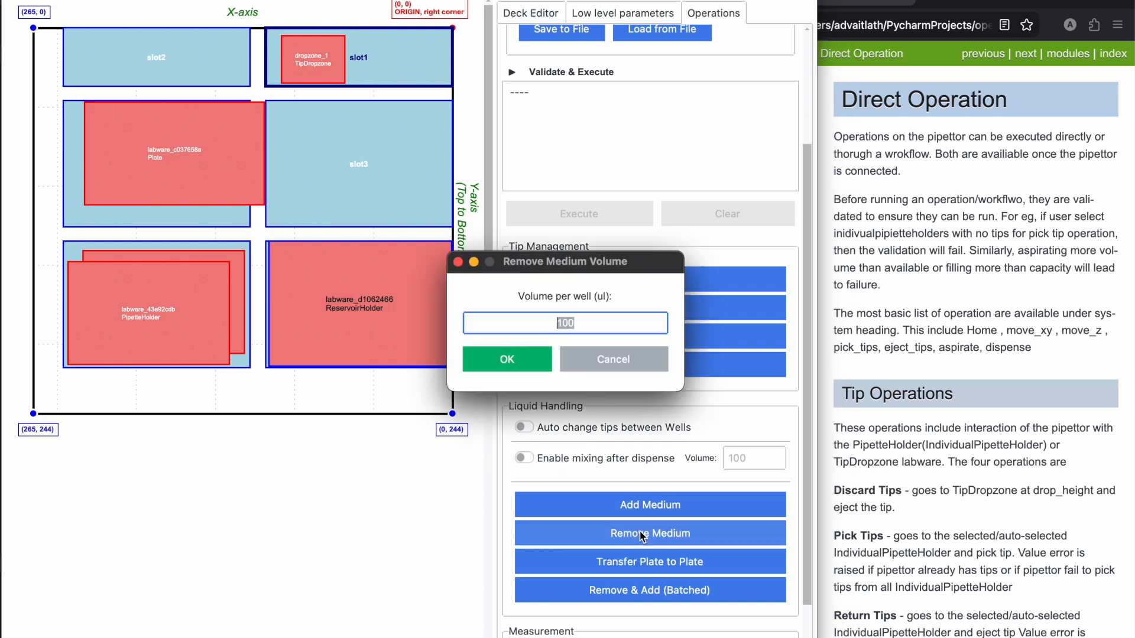
text(500)
key(Return)
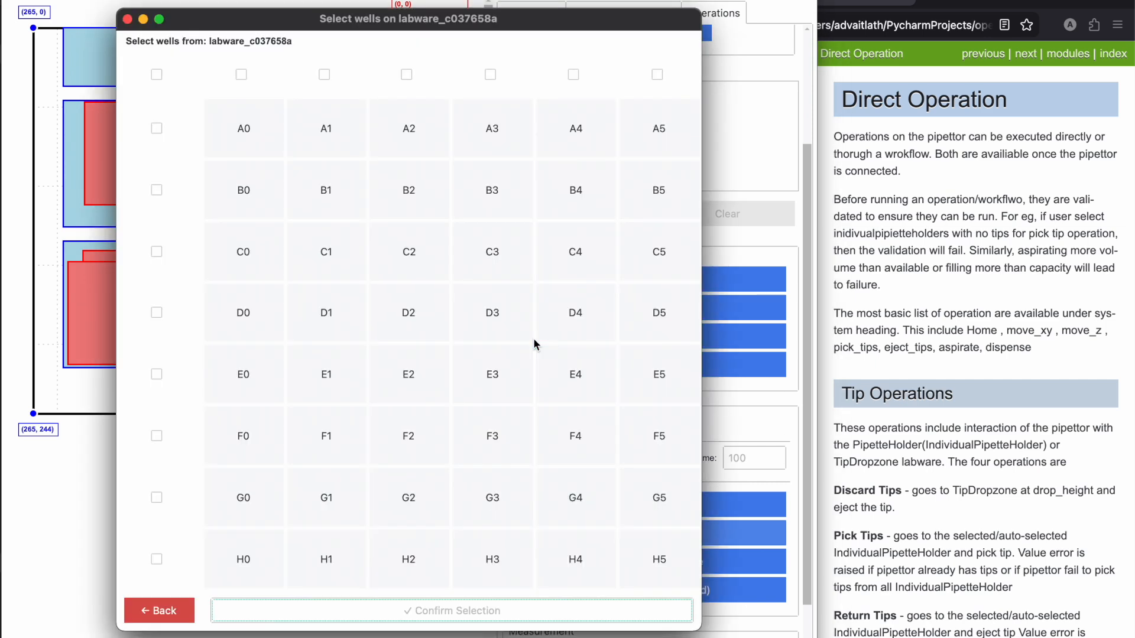
click(156, 128)
click(455, 611)
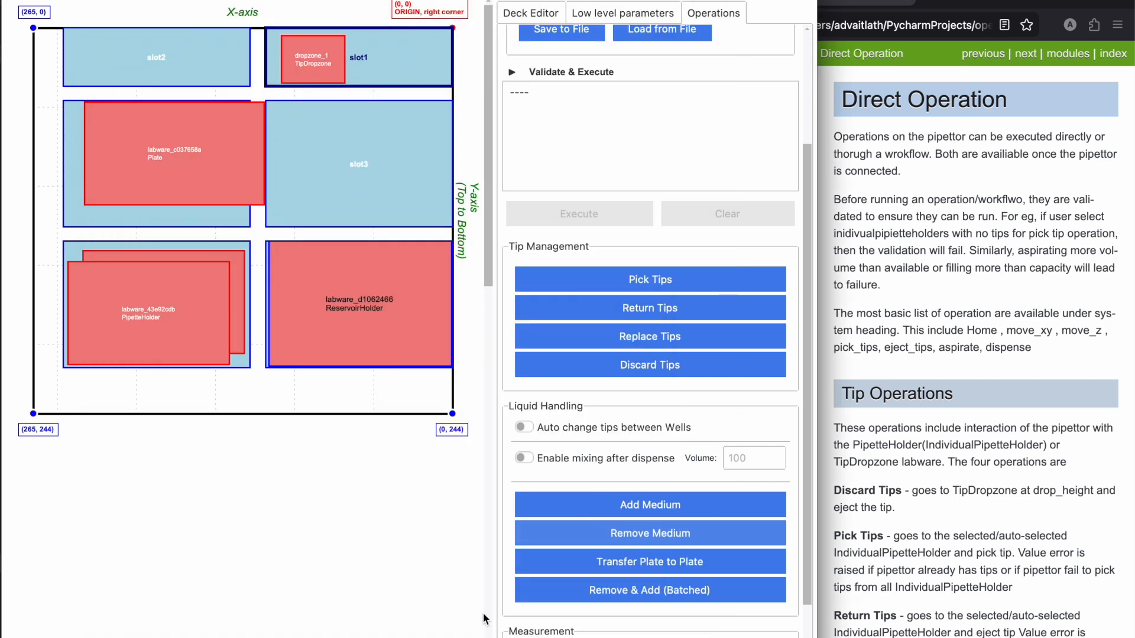
click(213, 393)
click(300, 452)
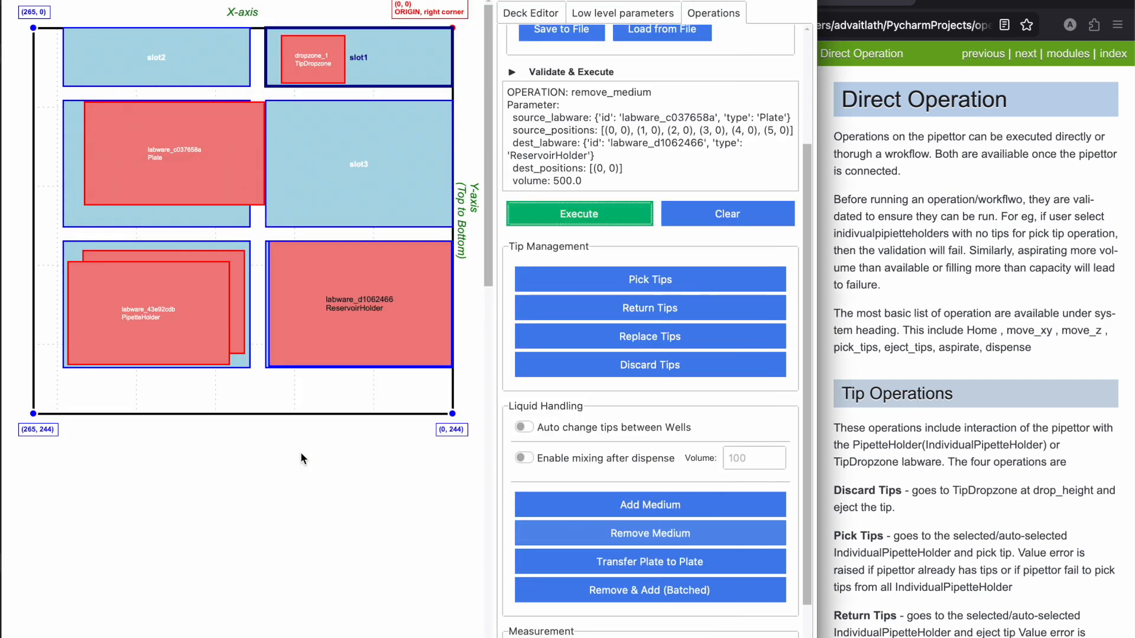
Step: Inspect the plate's child item grid for the well volumes after removing medium
click(193, 145)
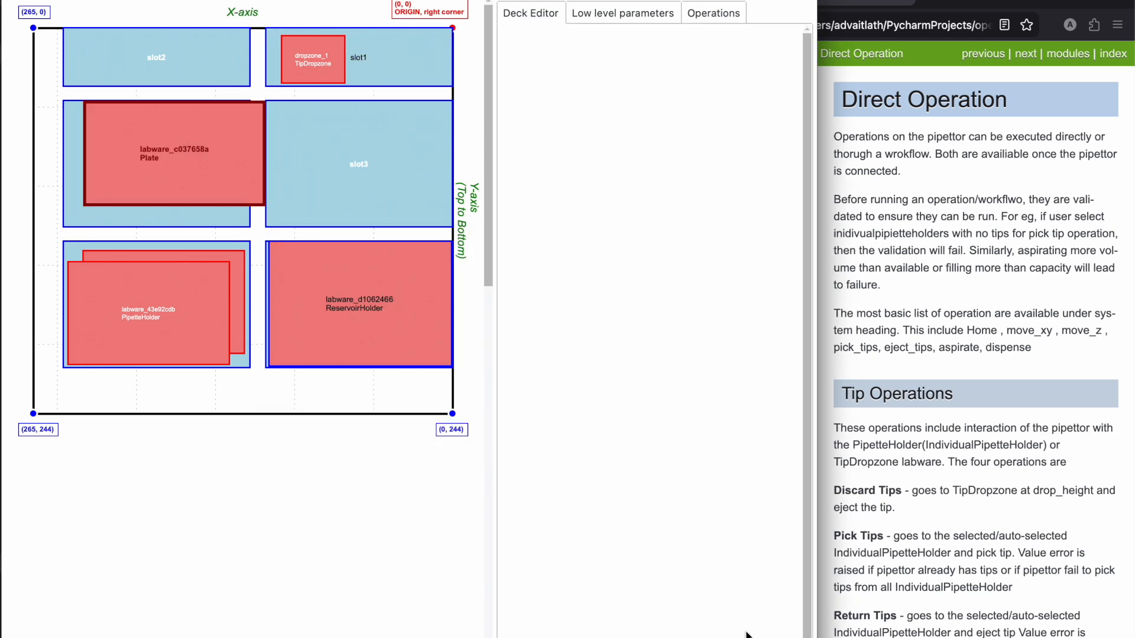
click(687, 608)
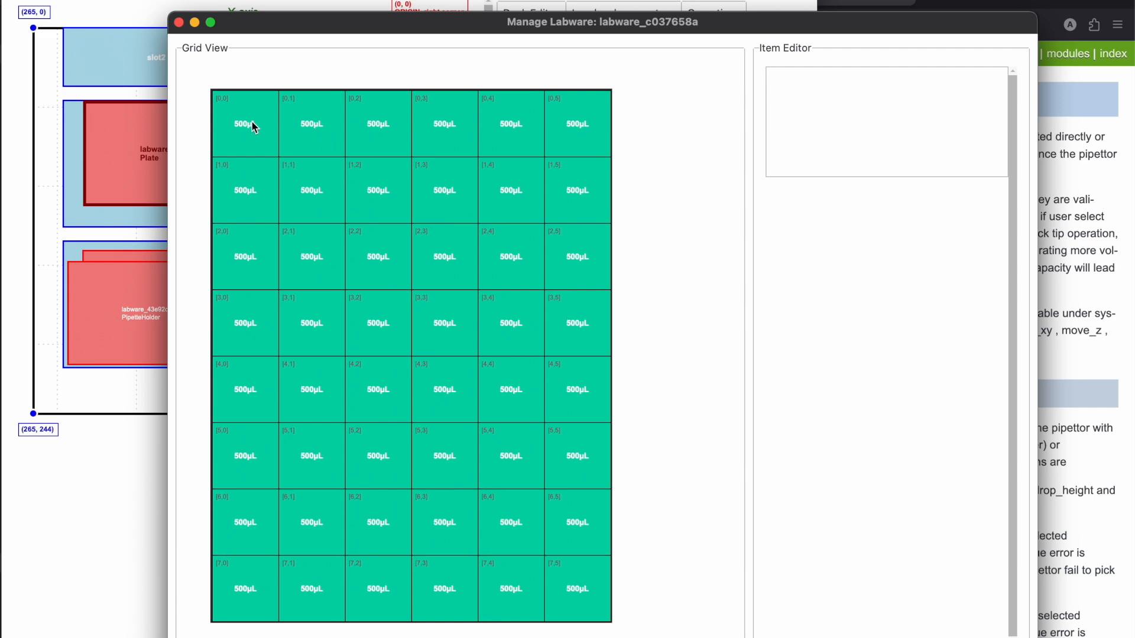
click(178, 22)
Step: Transfer 500 µL per well from plate wells A0 to H0 into wells A5 to H5 of the same plate, validating and executing the operation
click(699, 16)
drag(805, 532, 800, 573)
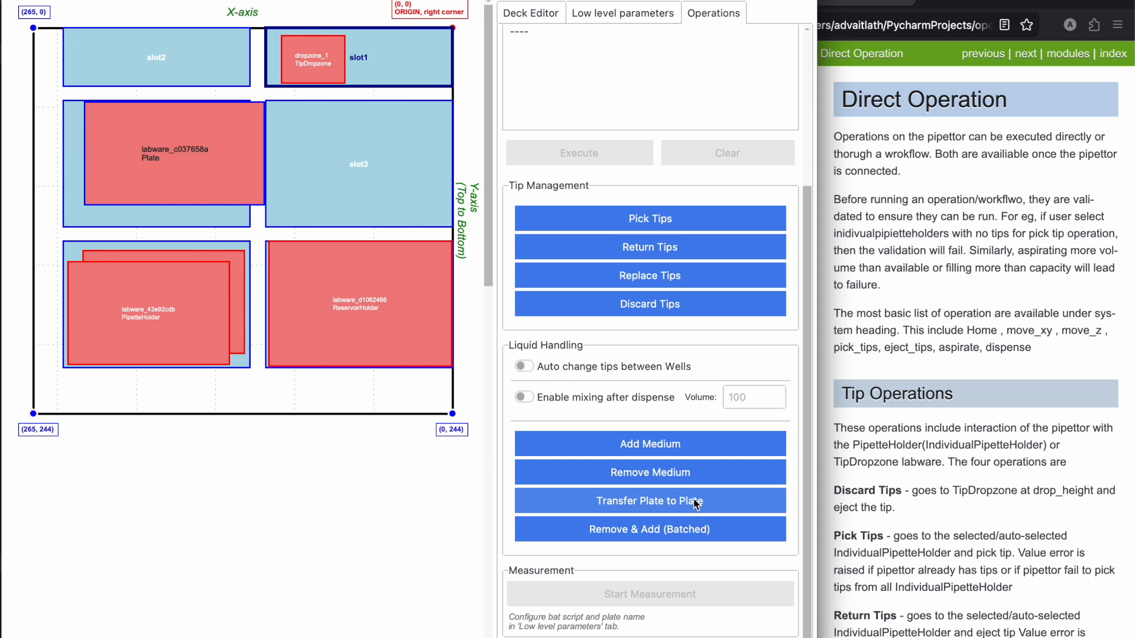
click(682, 511)
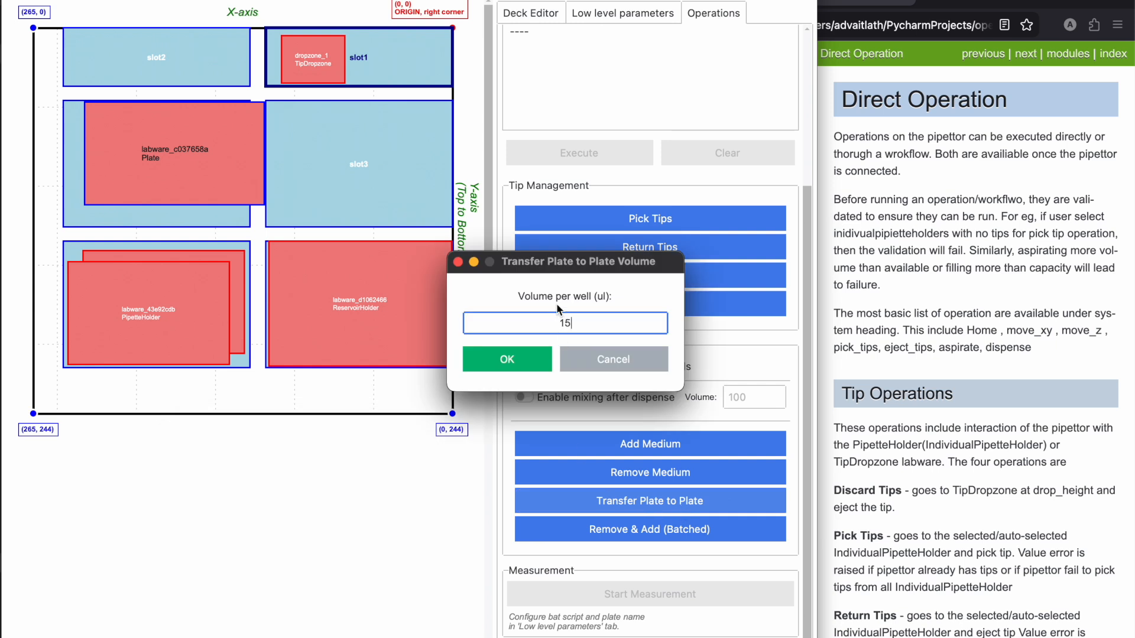
text(500)
key(Return)
click(241, 130)
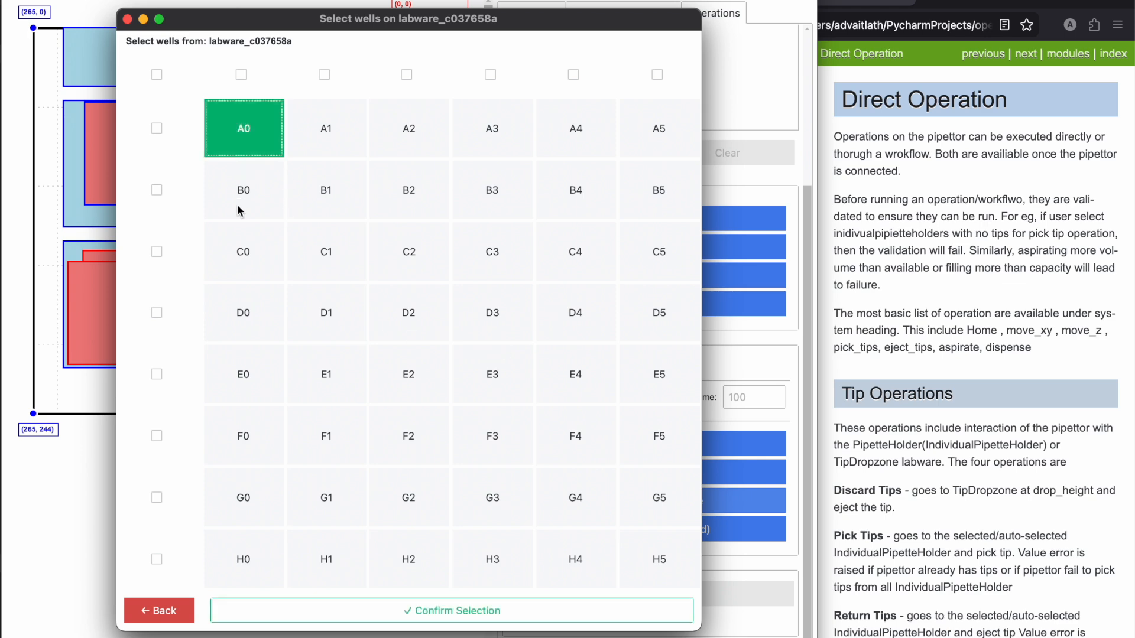
click(242, 206)
click(241, 74)
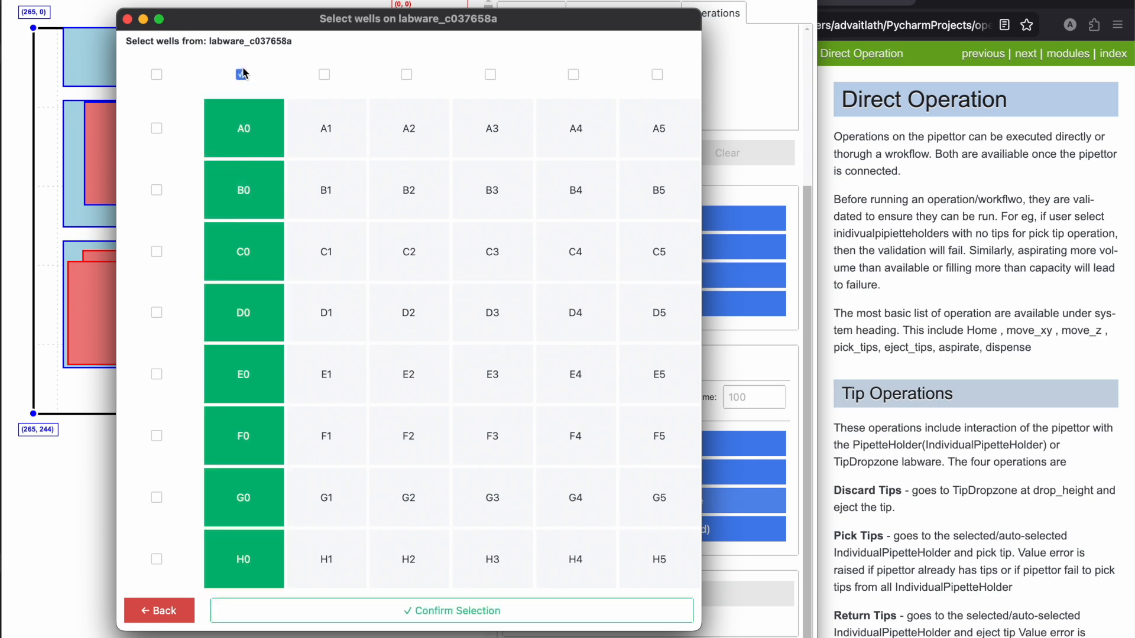
click(426, 606)
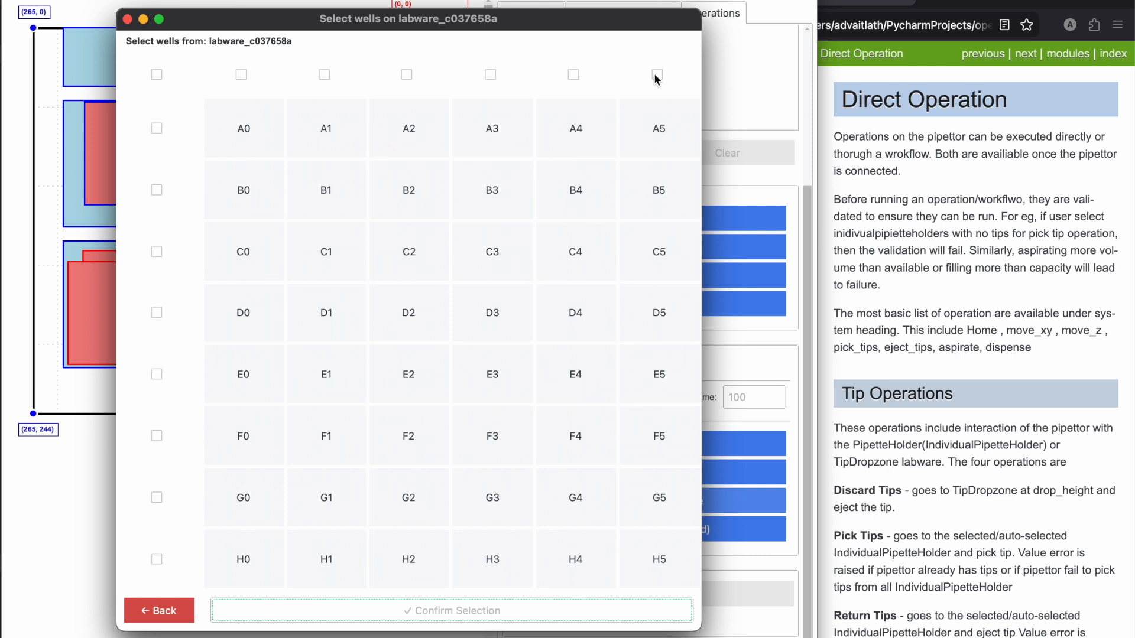
click(657, 75)
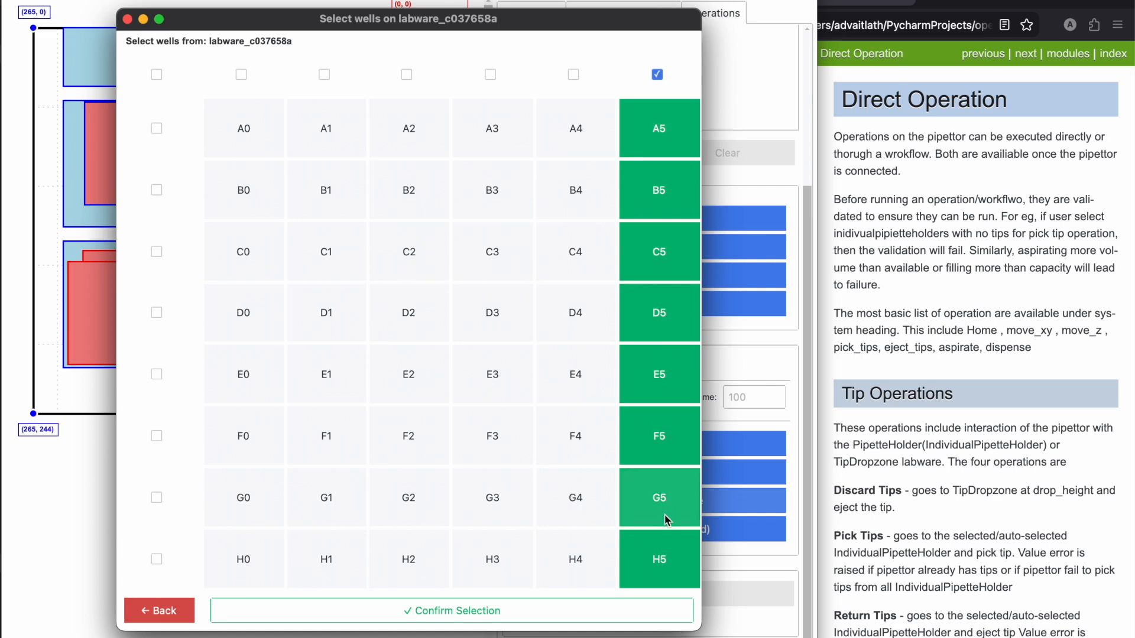
click(634, 609)
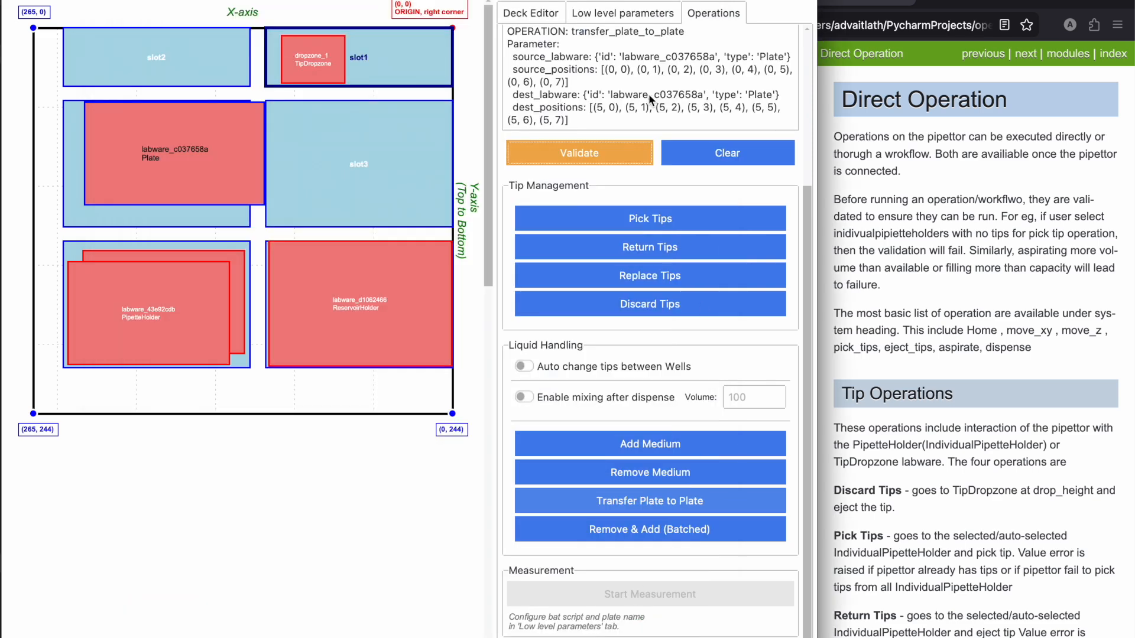
drag(806, 299, 808, 245)
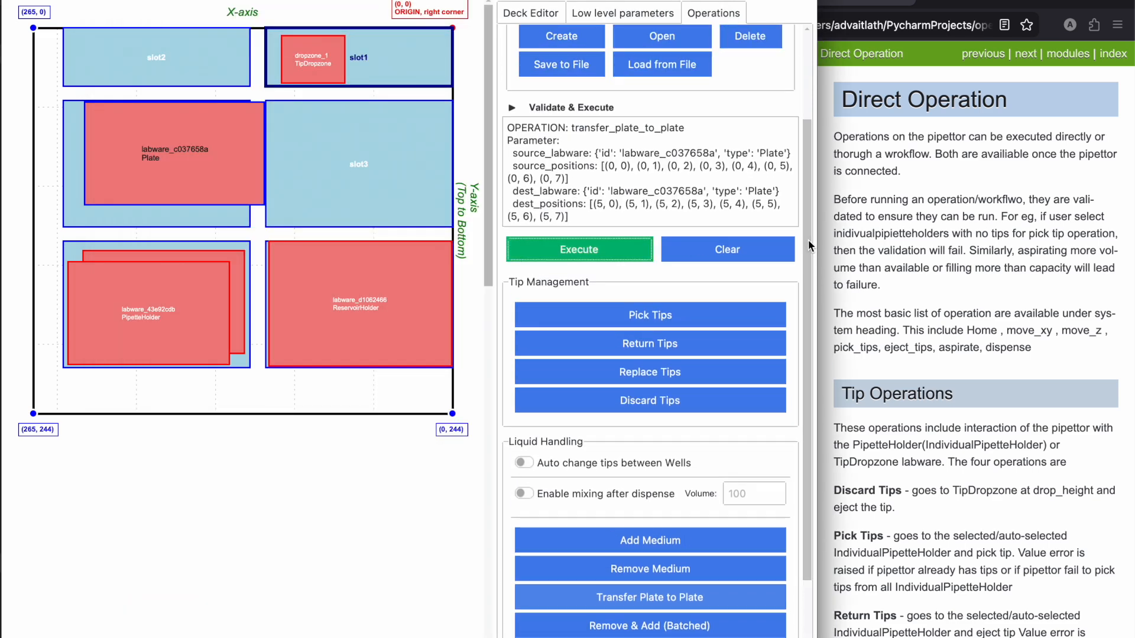
Step: Inspect the plate's child item grid for the well volumes after the plate-to-plate transfer
click(251, 168)
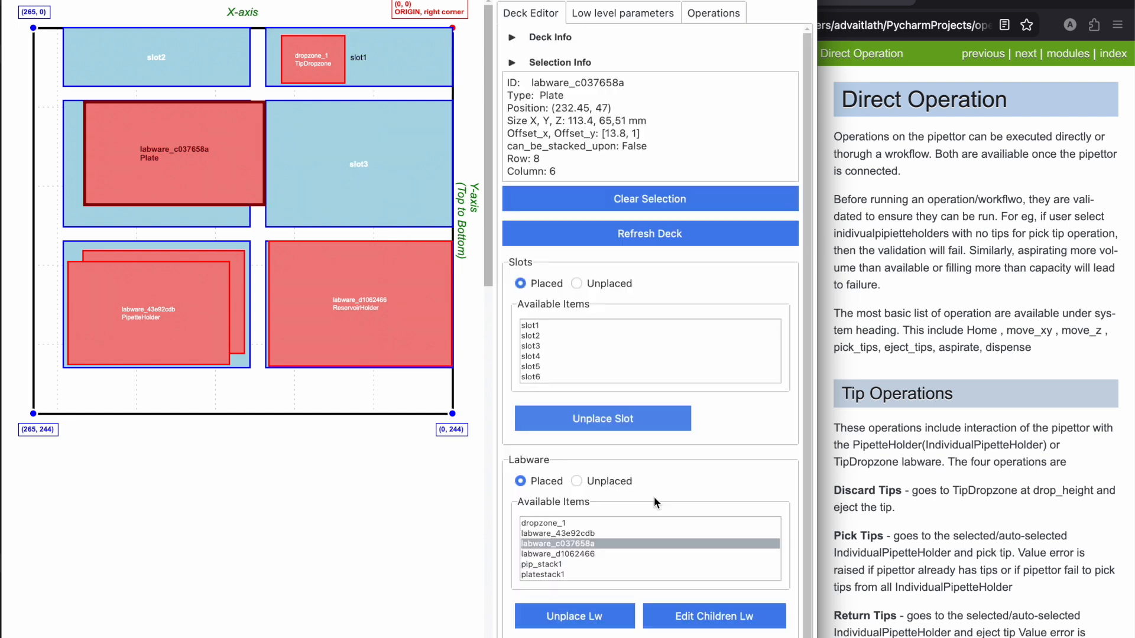
click(726, 618)
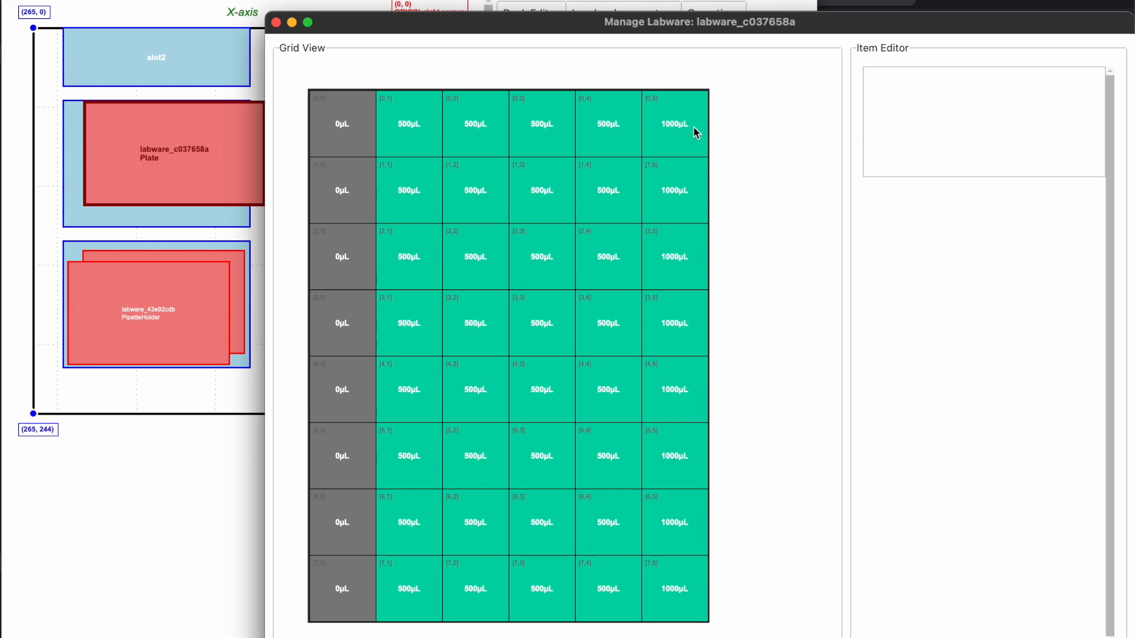
click(275, 21)
Step: Leave the plate's well grid and start a batched remove-and-add operation with 500 µL per well
click(706, 23)
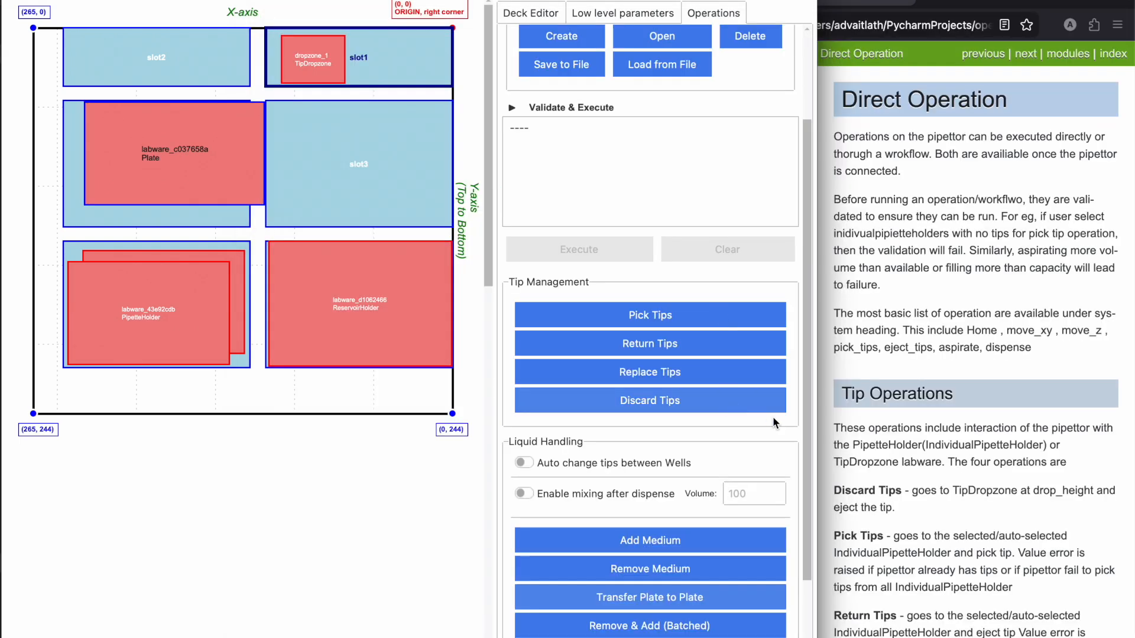
scroll(807, 542, down, 4)
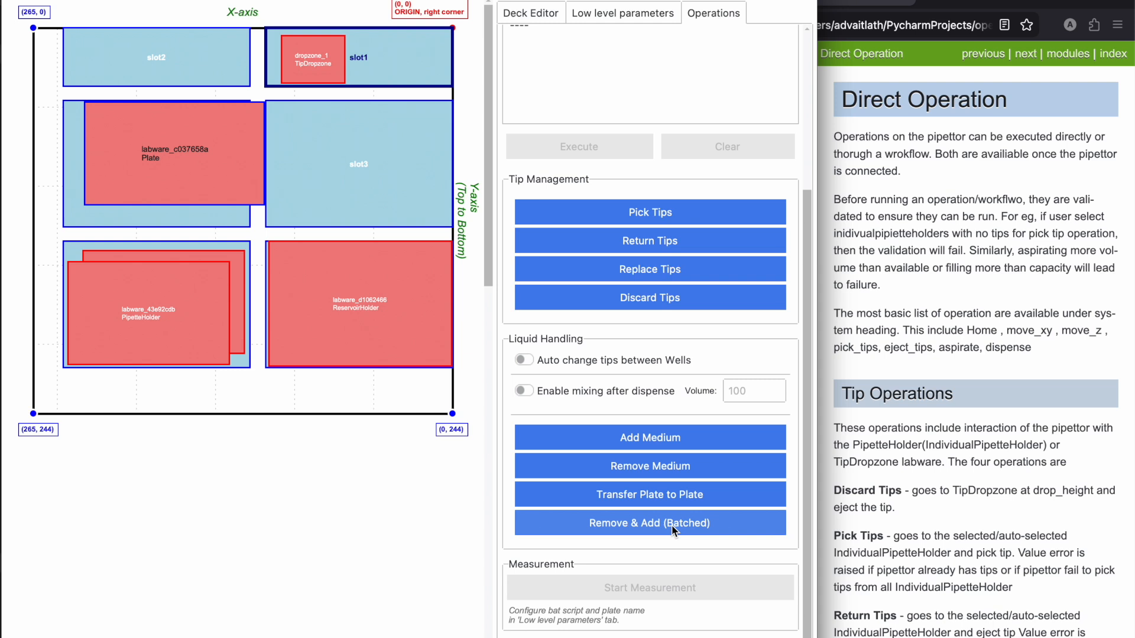
click(671, 525)
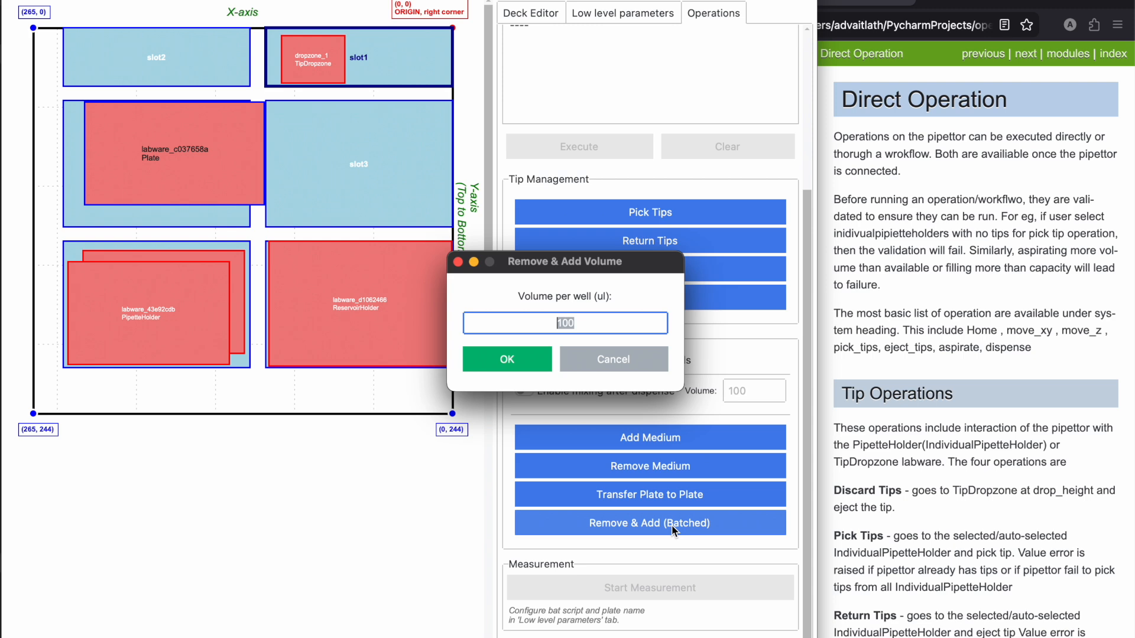
key(BackSpace)
text(500)
click(507, 360)
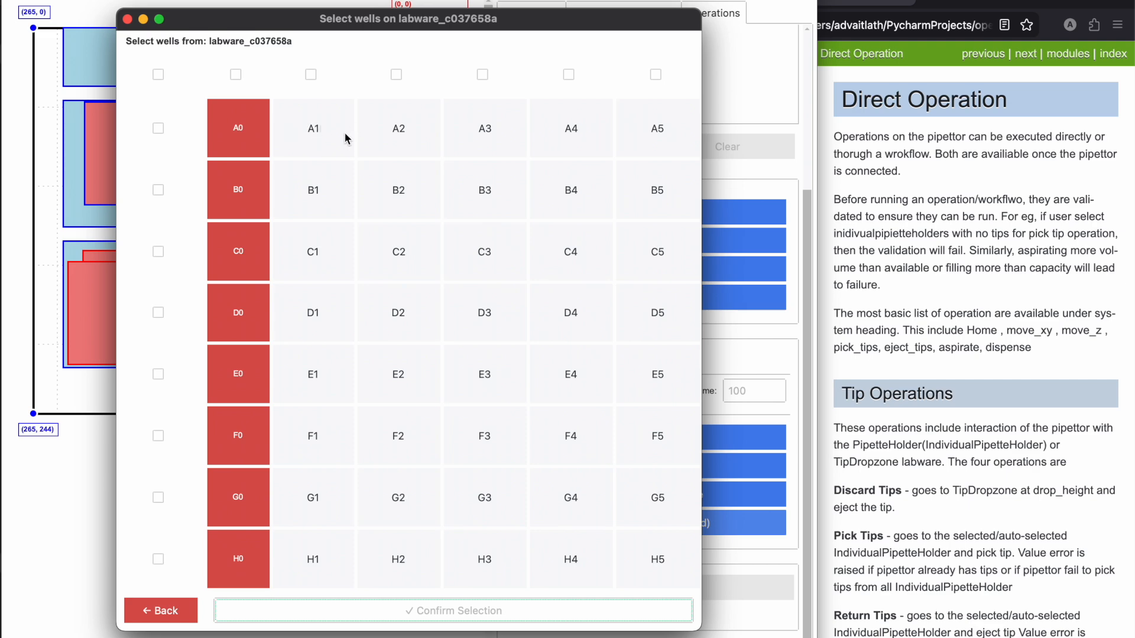
Step: Choose plate wells A1 to H1, reservoir A0 for the removed medium and reservoir A6 as the source of added medium
click(311, 74)
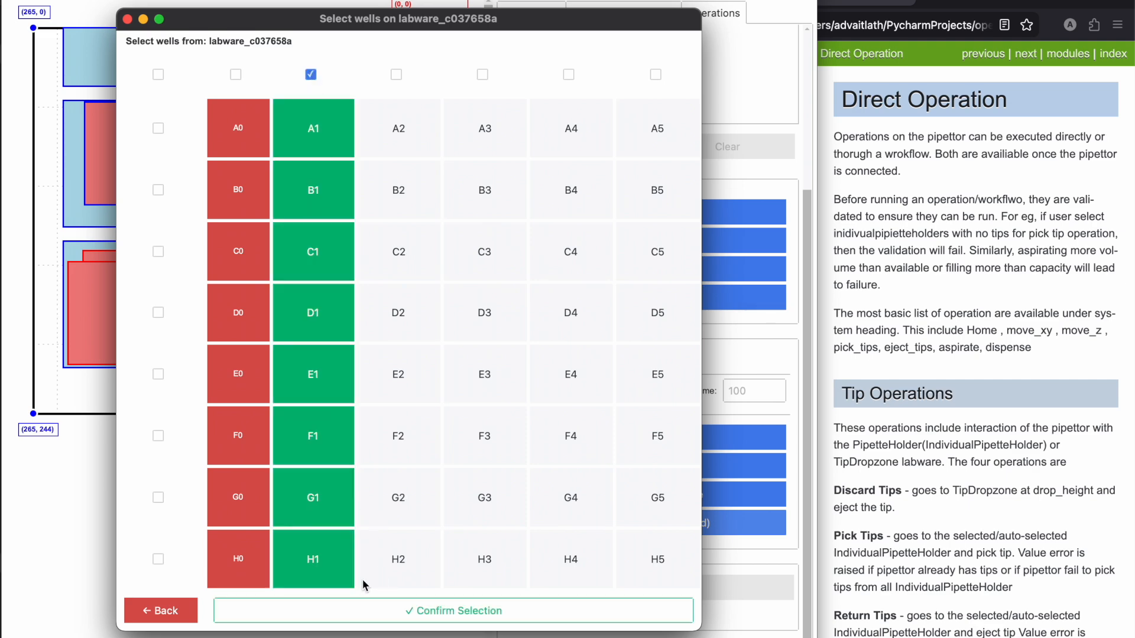
click(378, 611)
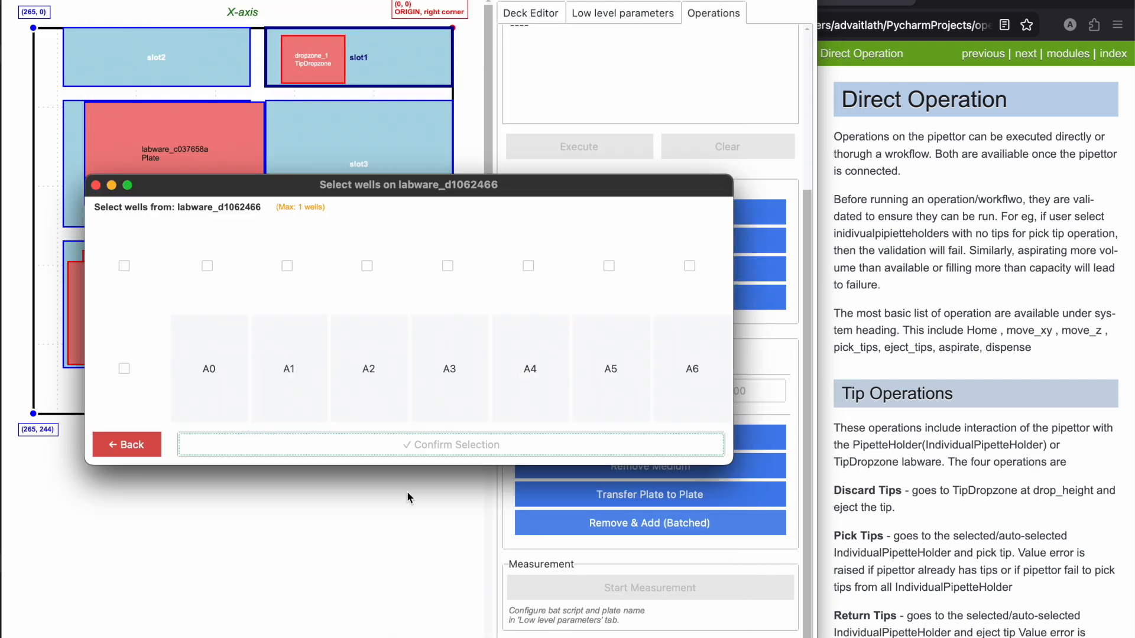
click(220, 378)
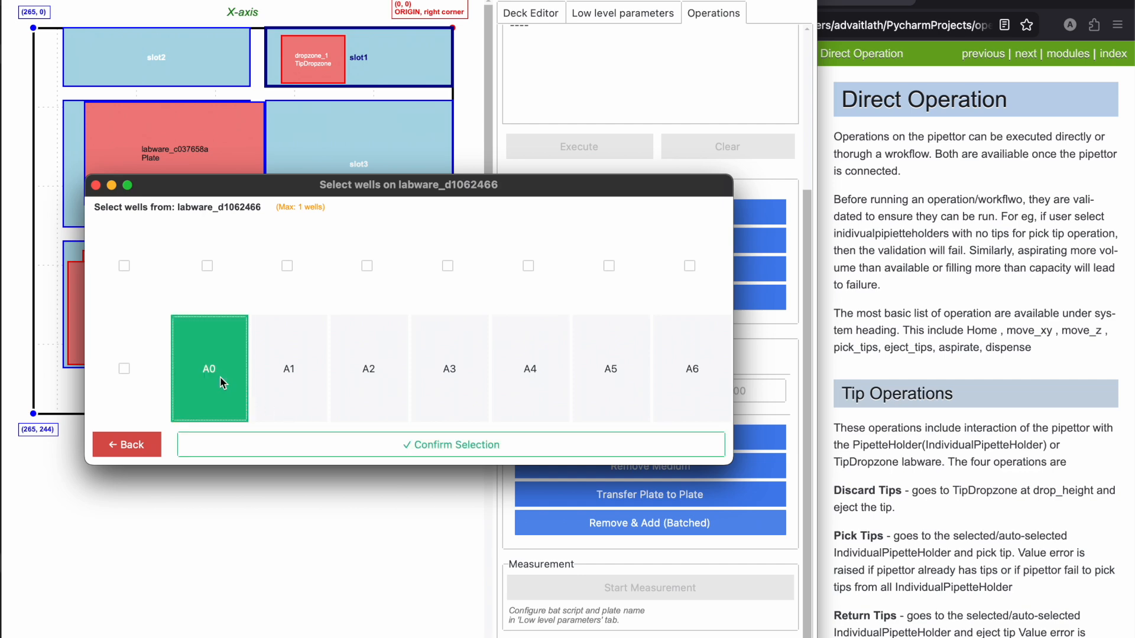
click(306, 440)
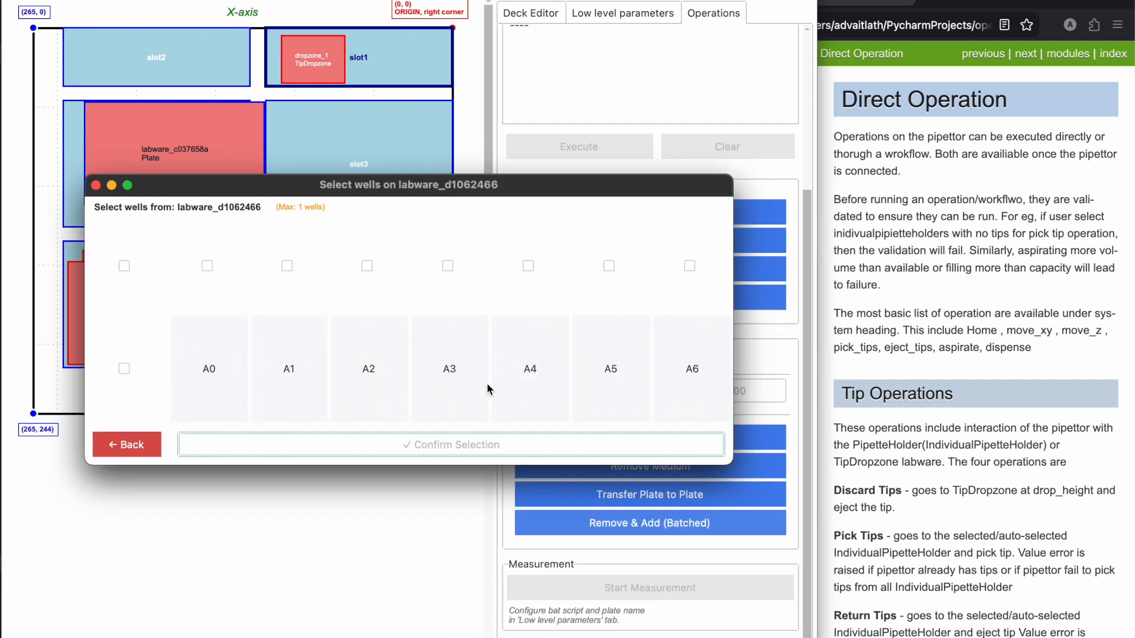
click(678, 380)
click(584, 445)
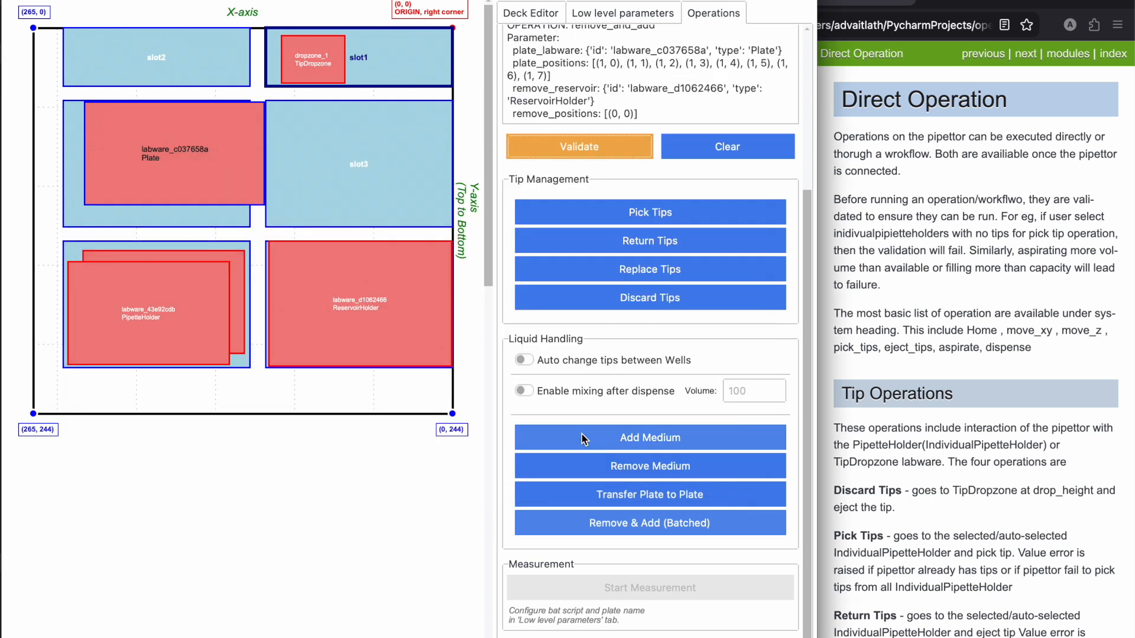
Step: Try to validate the queued remove-and-add operation
scroll(754, 171, up, 3)
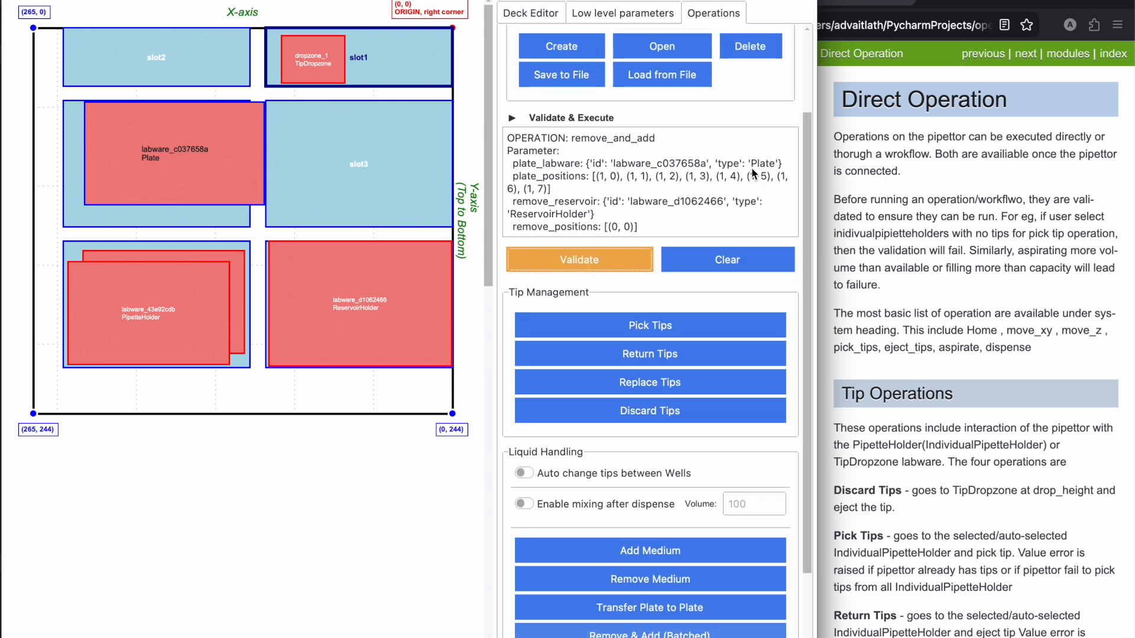
click(580, 260)
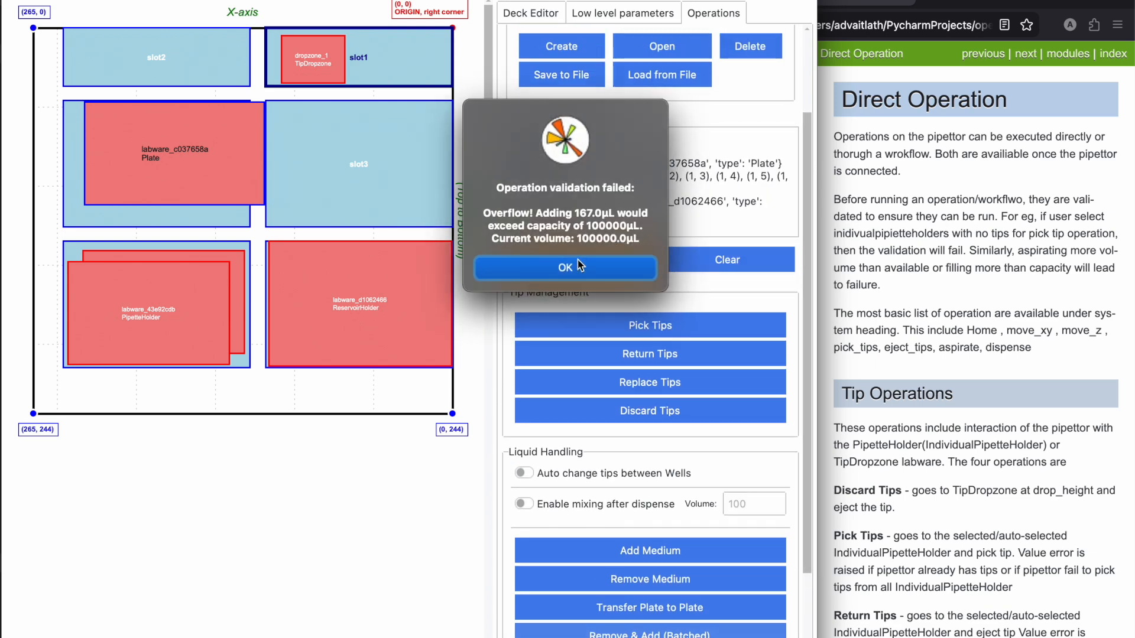
click(579, 266)
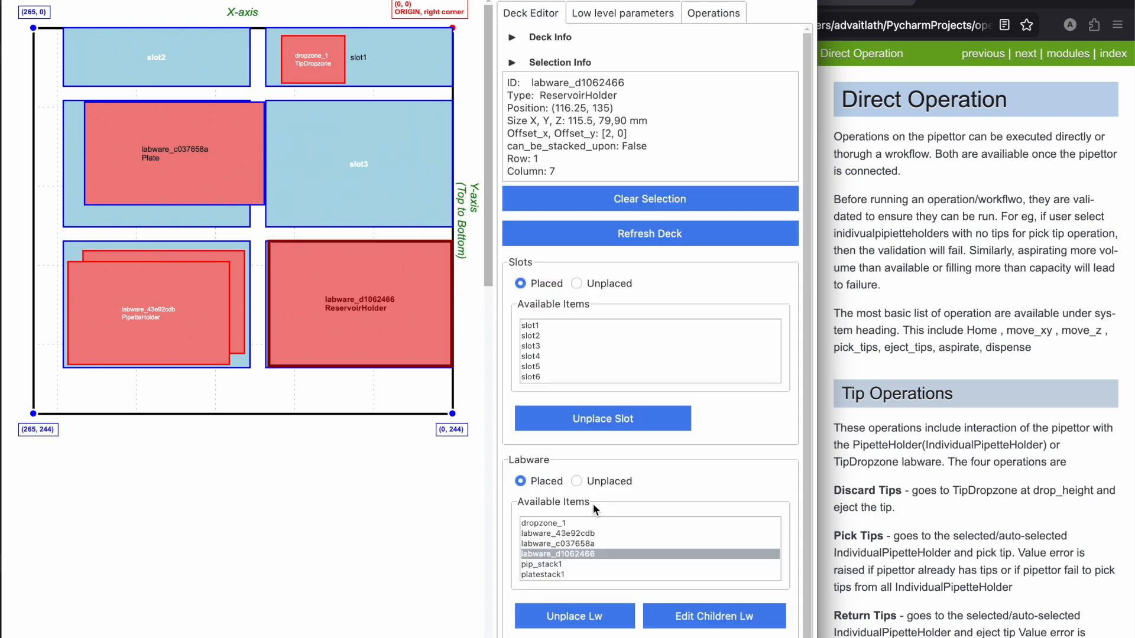
Step: Empty the first reservoir (A0) of reservoir holder labware_d1062466 through its child item editor
click(698, 615)
click(348, 132)
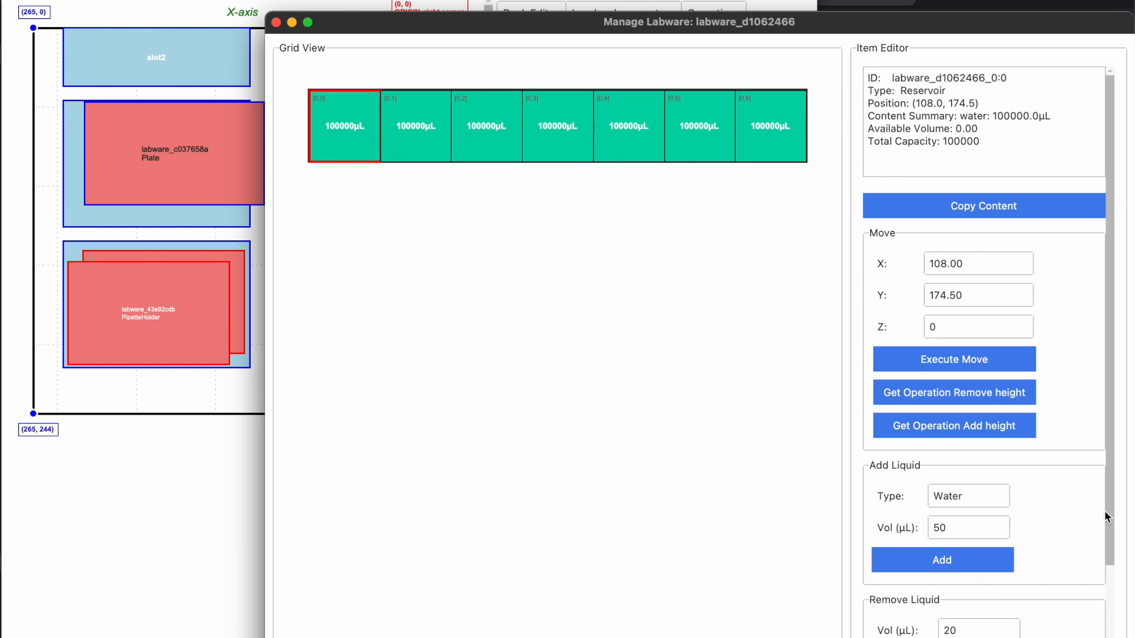
scroll(1110, 518, down, 3)
click(969, 576)
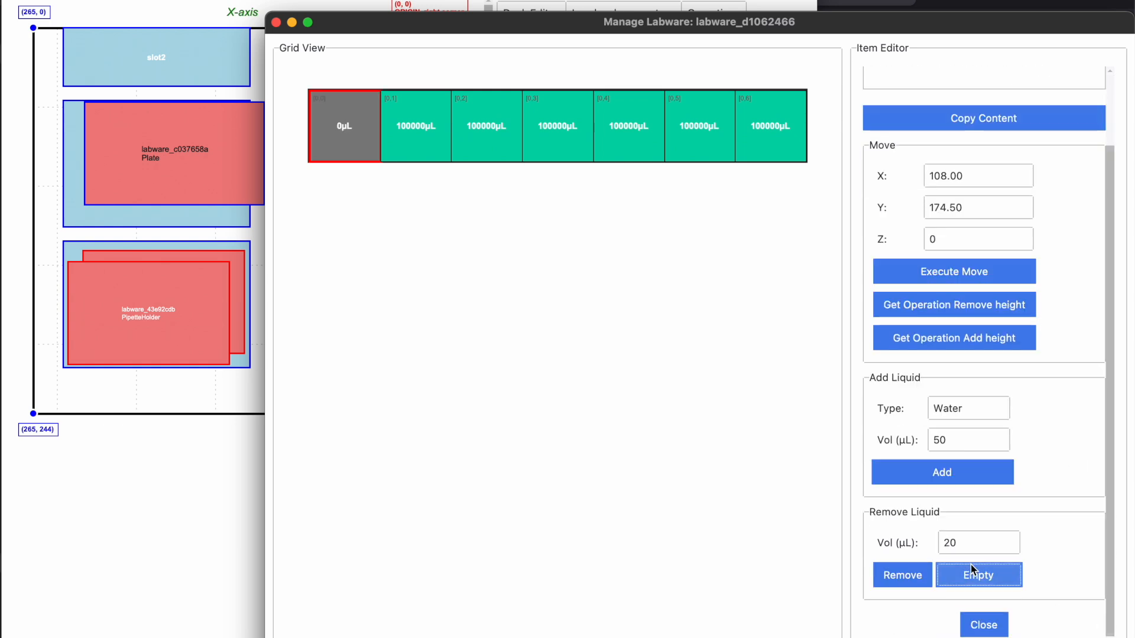
click(994, 628)
Step: Validate and execute the remove-and-add operation with the emptied reservoir
click(714, 13)
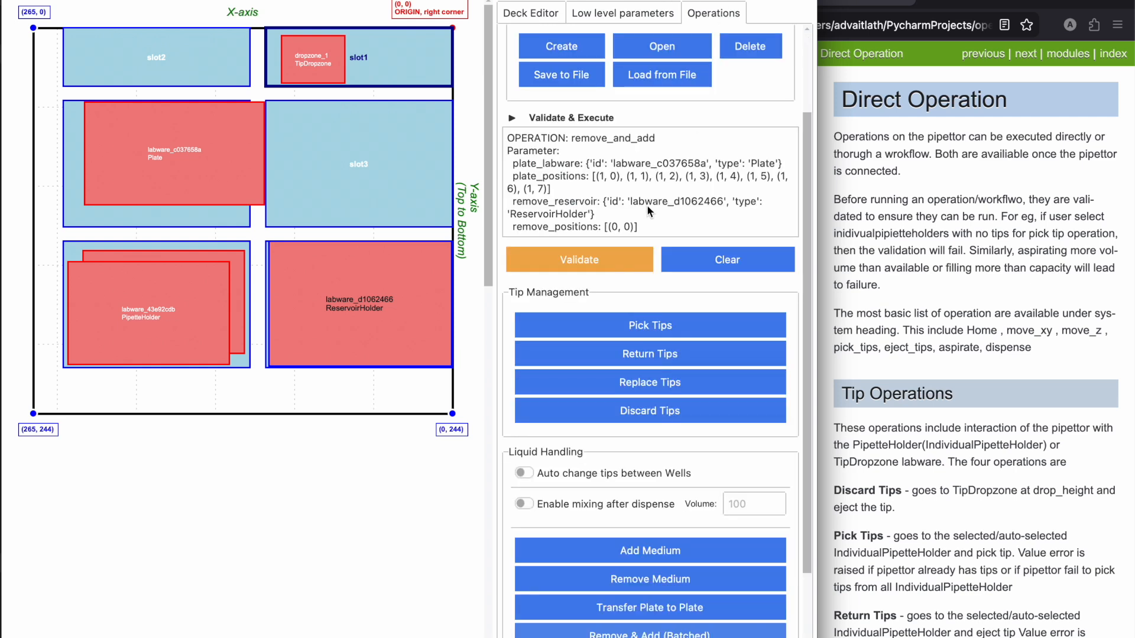
click(602, 254)
click(600, 258)
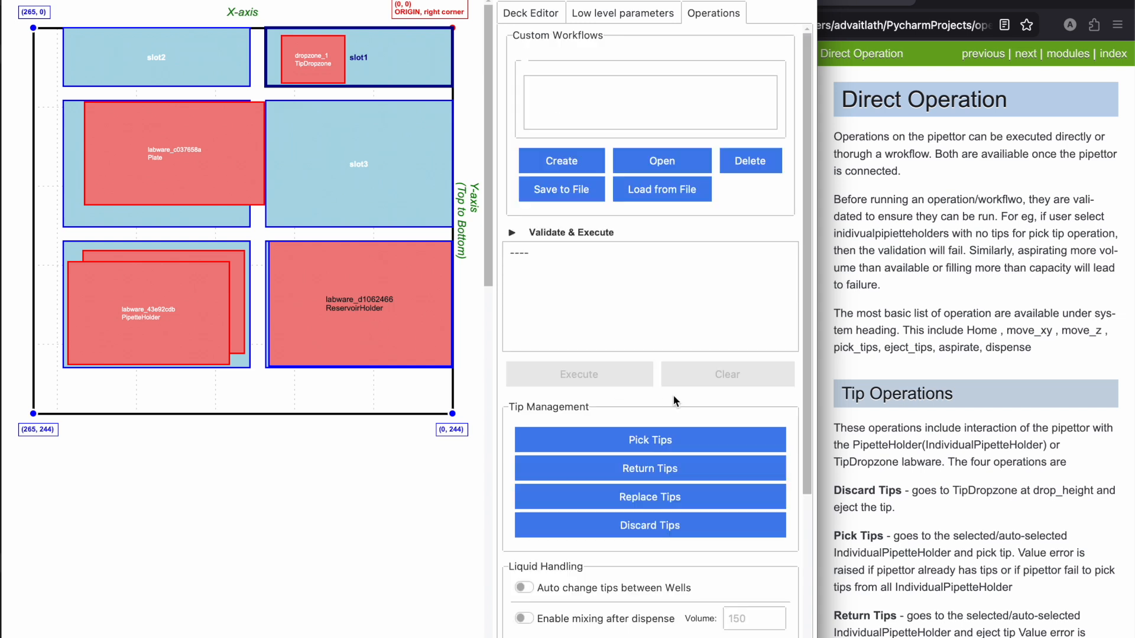
Step: Try out the liquid-handling options for automatic tip changes between wells and mixing after dispense, leaving both switched off
scroll(810, 466, down, 1)
drag(810, 467, 789, 548)
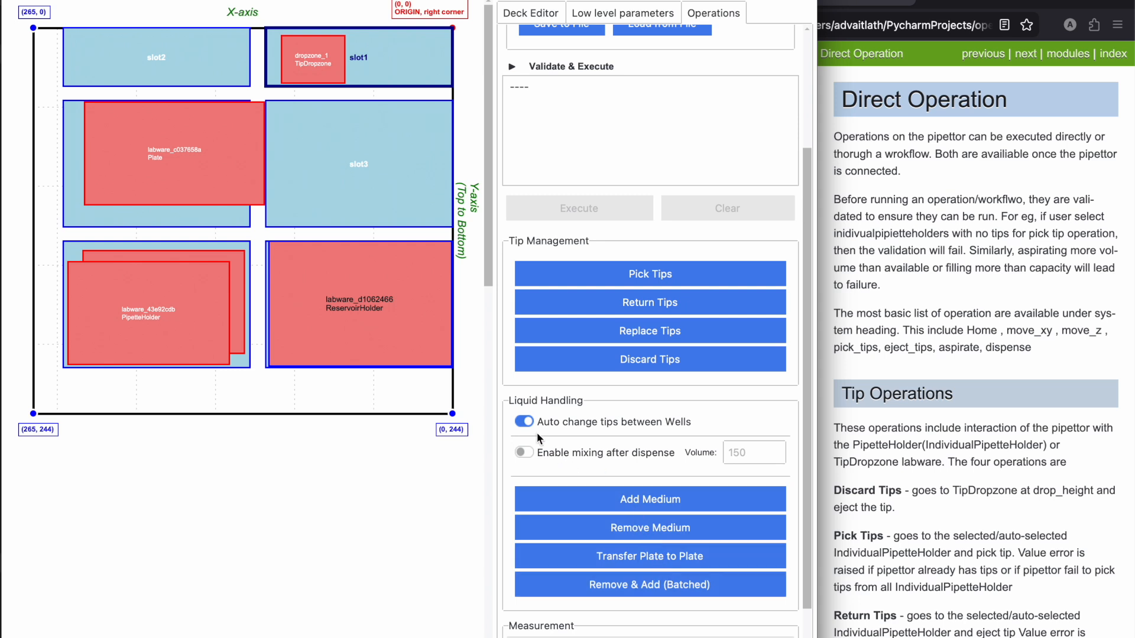
click(524, 452)
click(735, 455)
click(531, 456)
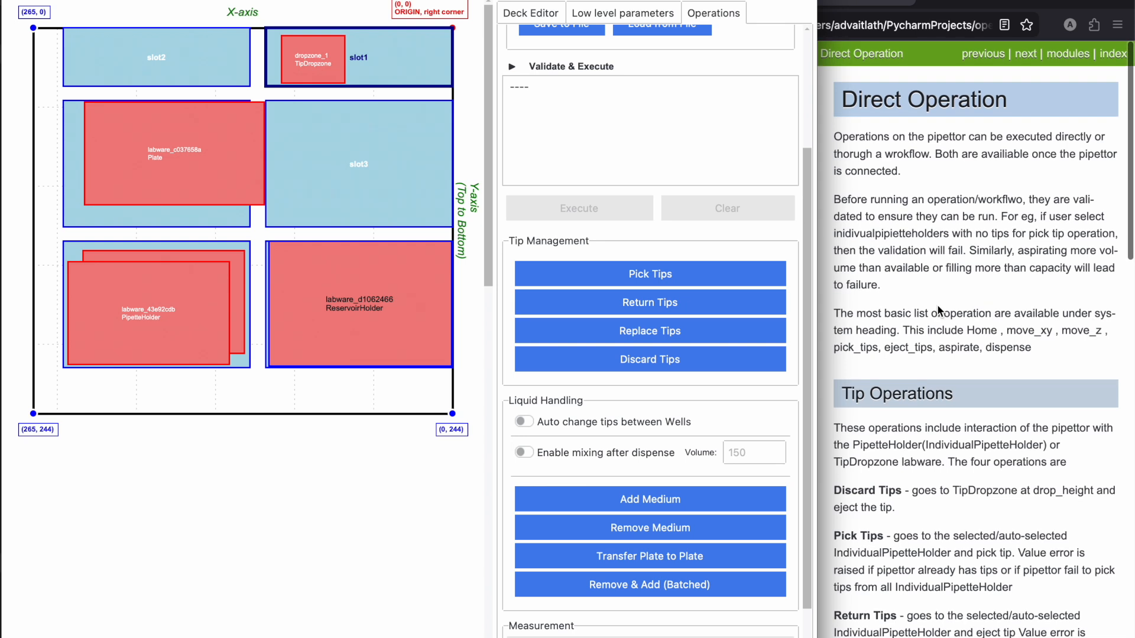
Step: Review the direct operation documentation through the Start_measurement section and look at the measurement configuration in the low level parameters
scroll(937, 303, down, 2)
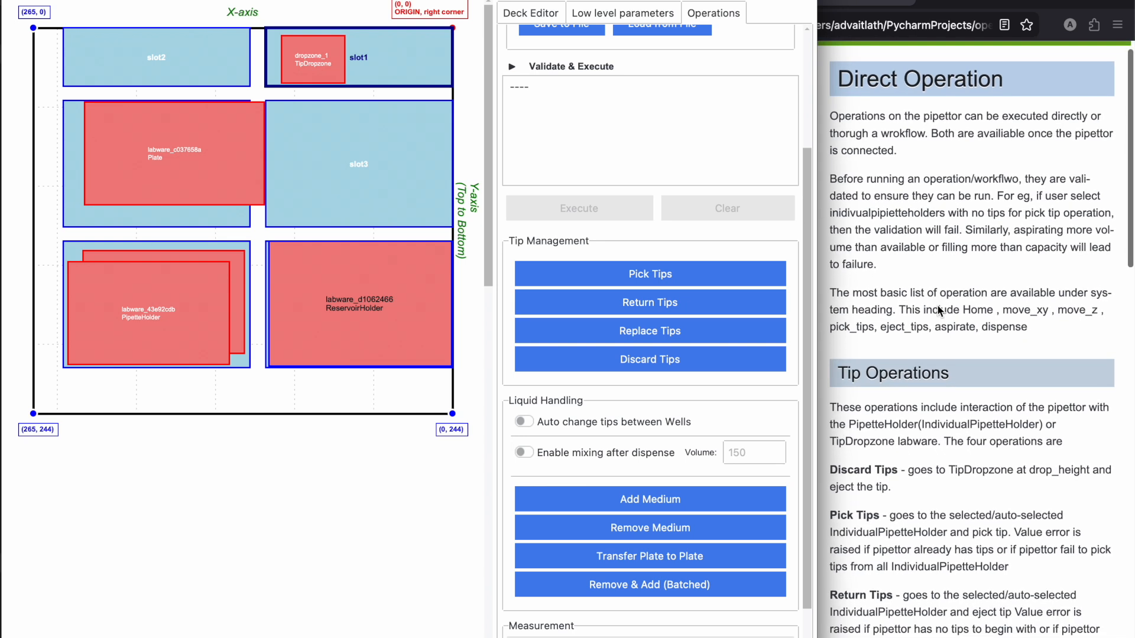
scroll(938, 304, down, 8)
scroll(938, 304, down, 10)
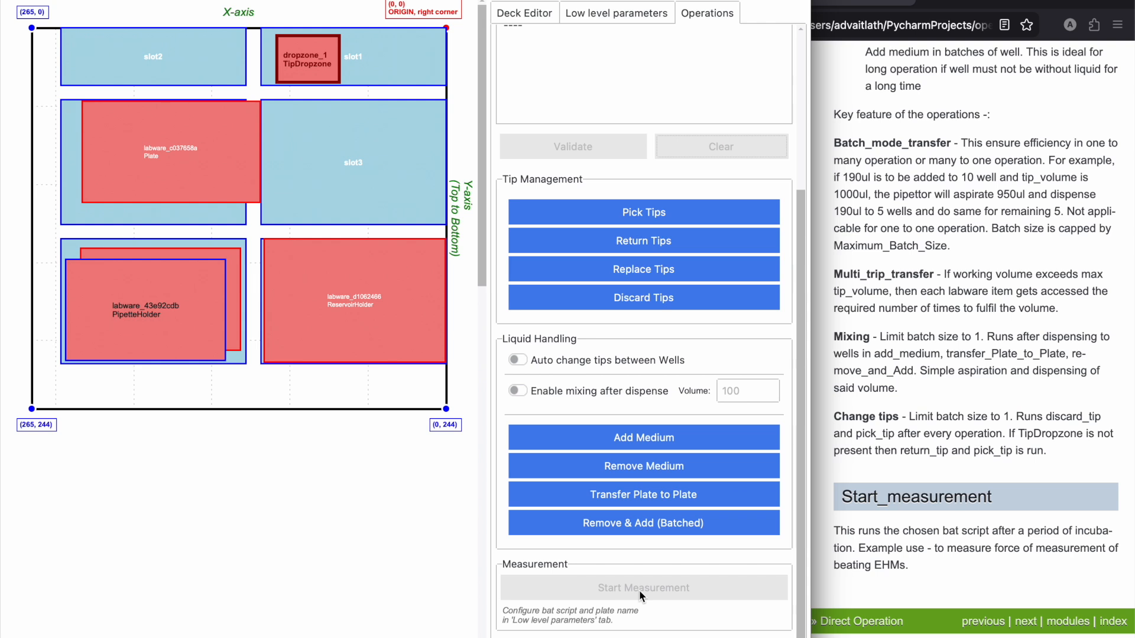
click(624, 7)
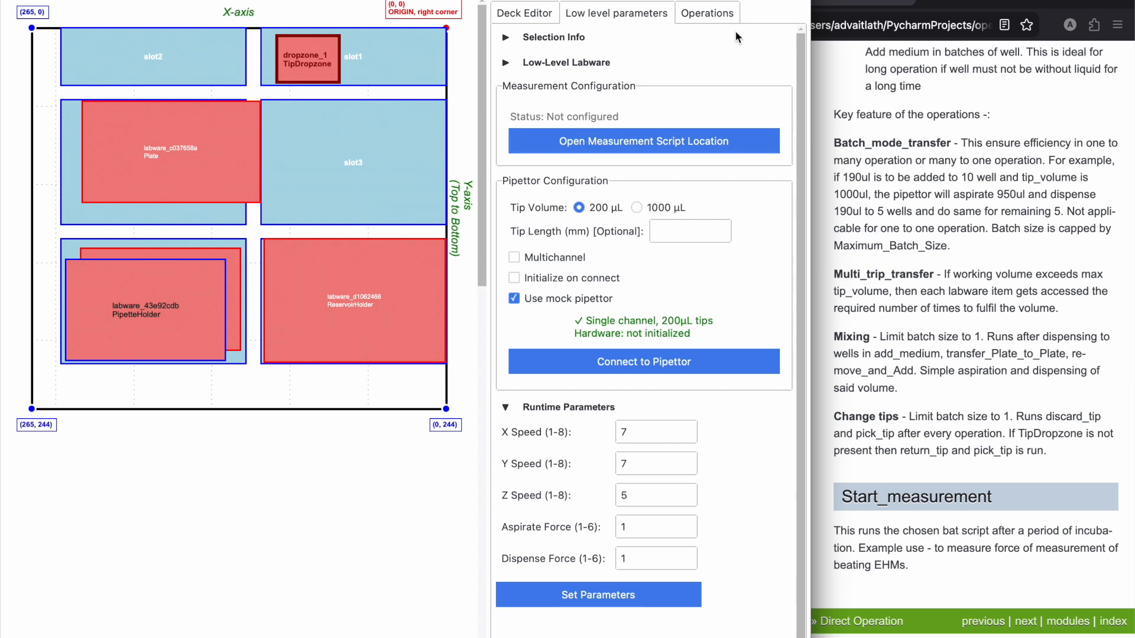
click(708, 18)
Step: Check the tip positions offered on pipette holder labware_43e92cdb for a direct Pick Tips operation, without picking any
drag(801, 214, 792, 47)
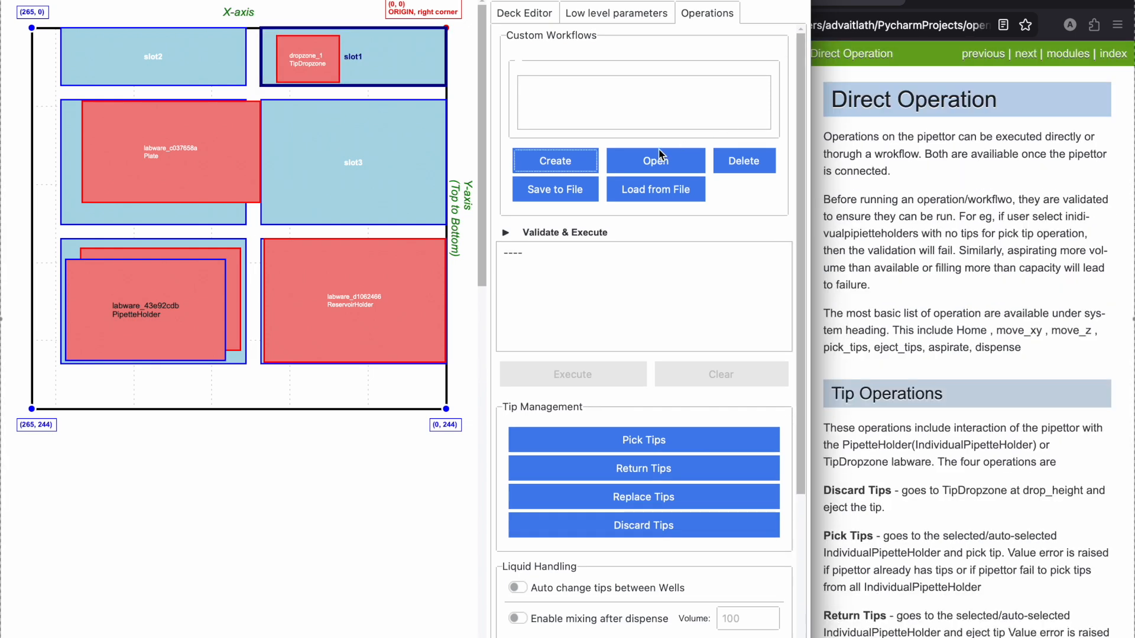
click(558, 161)
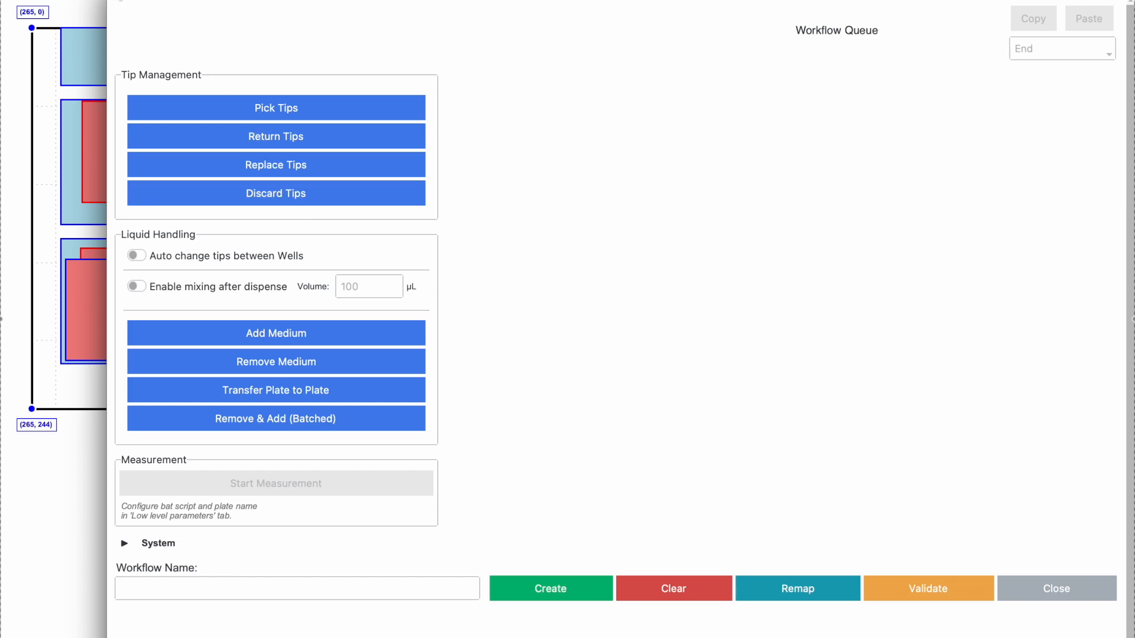
key(Escape)
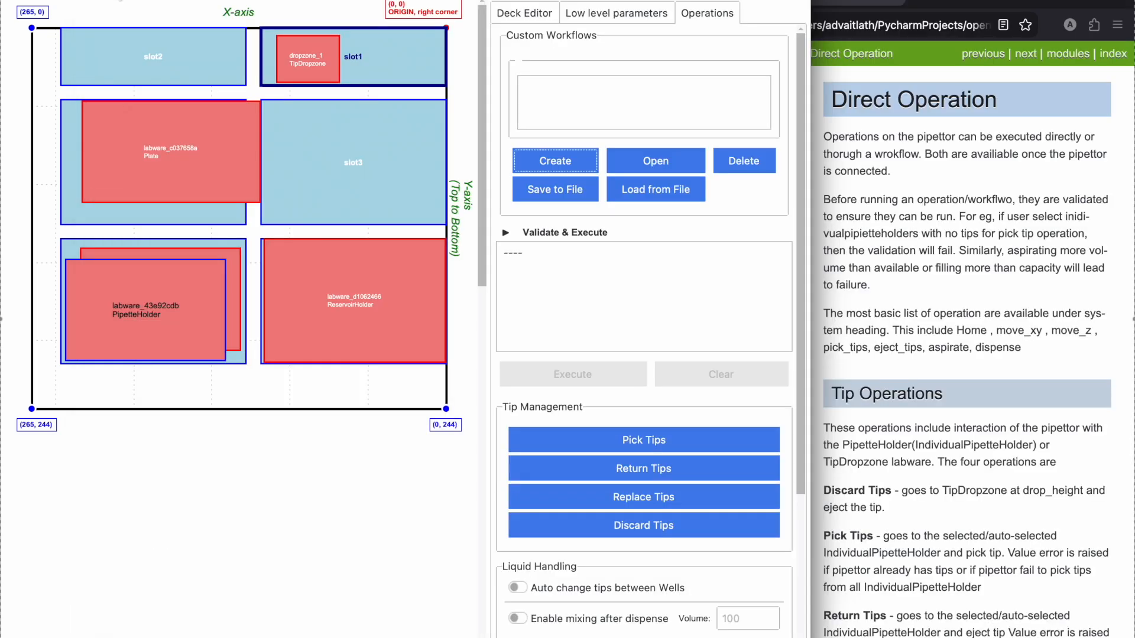
click(643, 440)
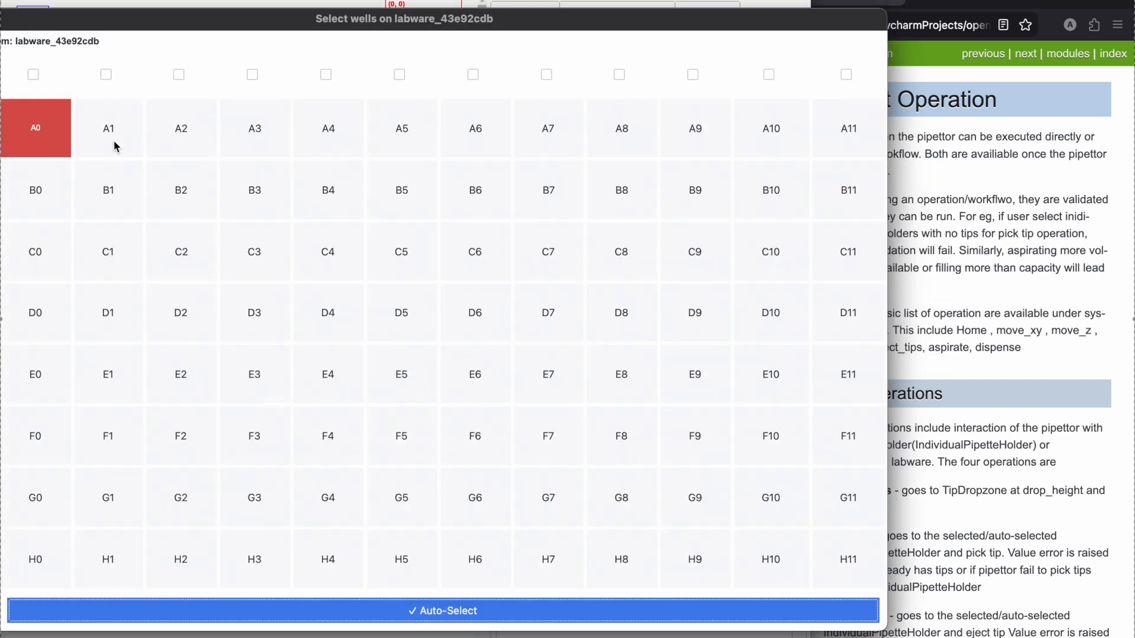
drag(120, 20, 192, 20)
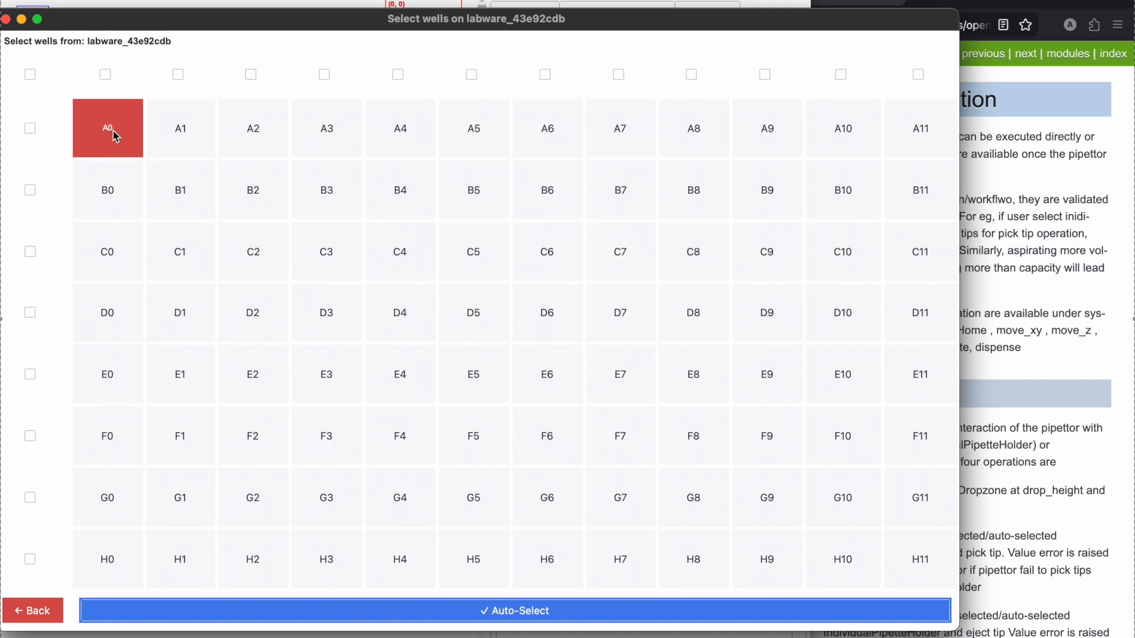
click(6, 19)
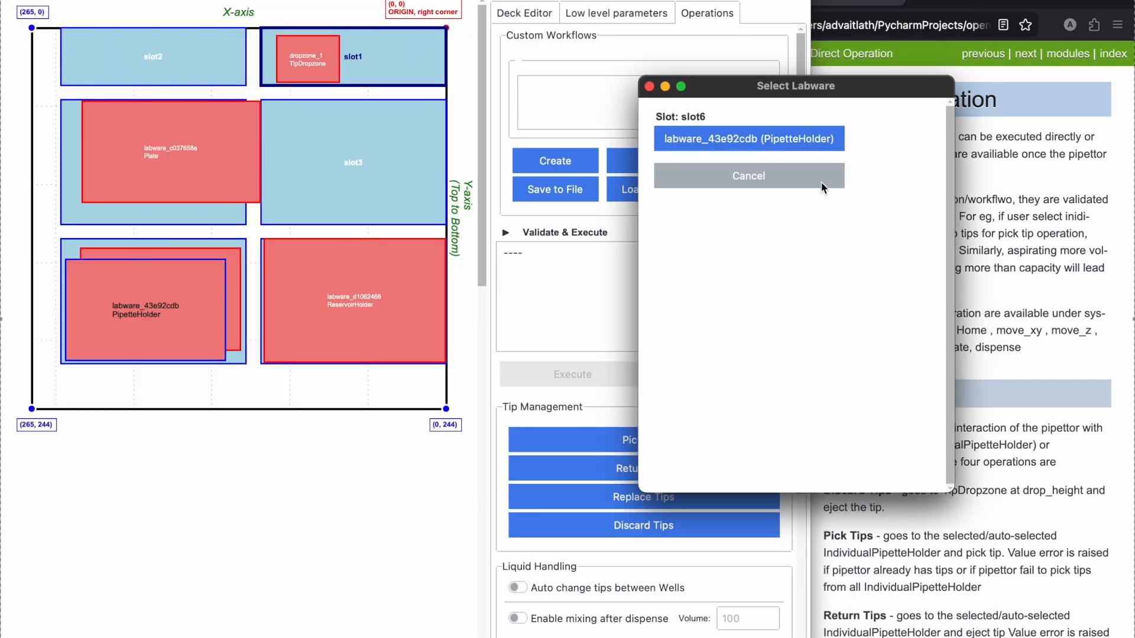
click(649, 86)
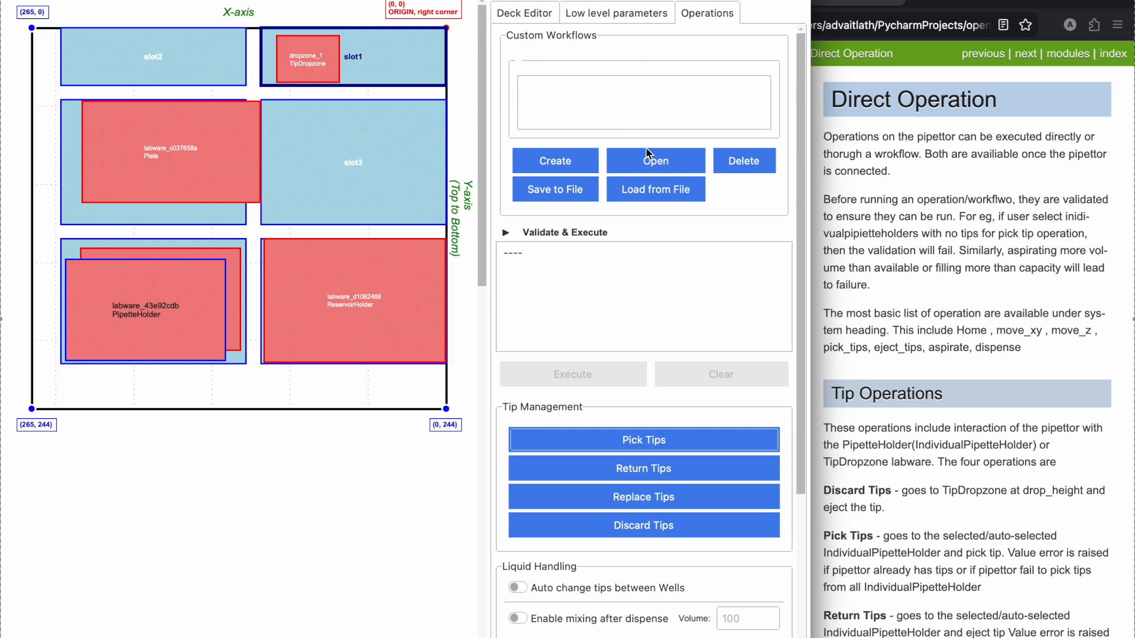
Step: Start a new custom workflow, queue a Pick Tips operation from holder position A0 and validate the queue
click(547, 159)
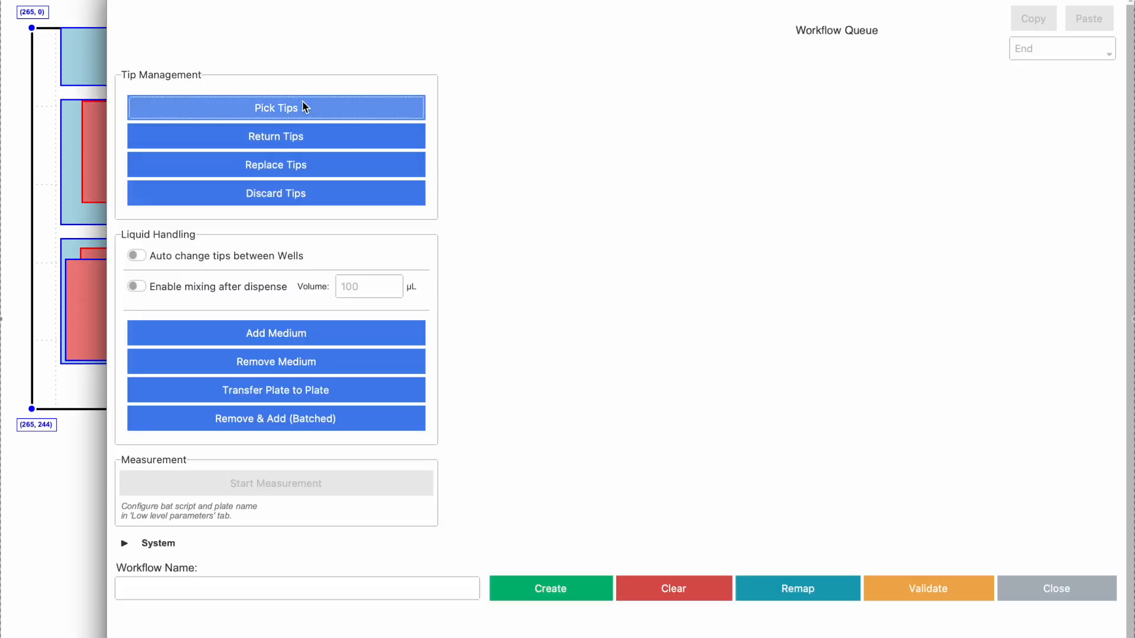
click(304, 106)
click(249, 132)
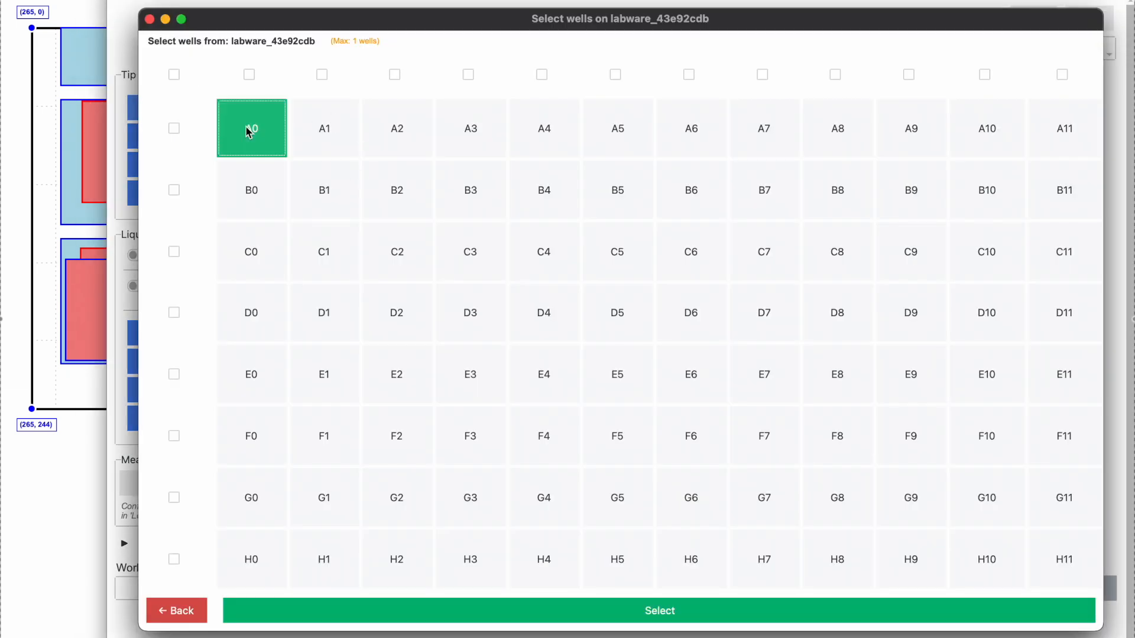
click(631, 610)
click(892, 582)
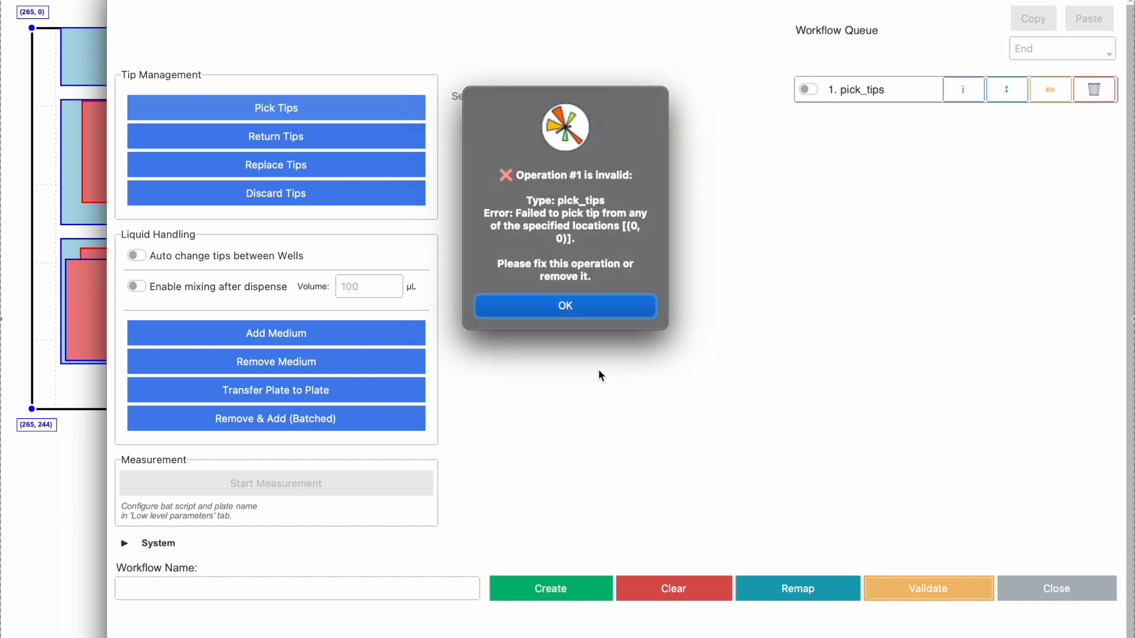
click(582, 316)
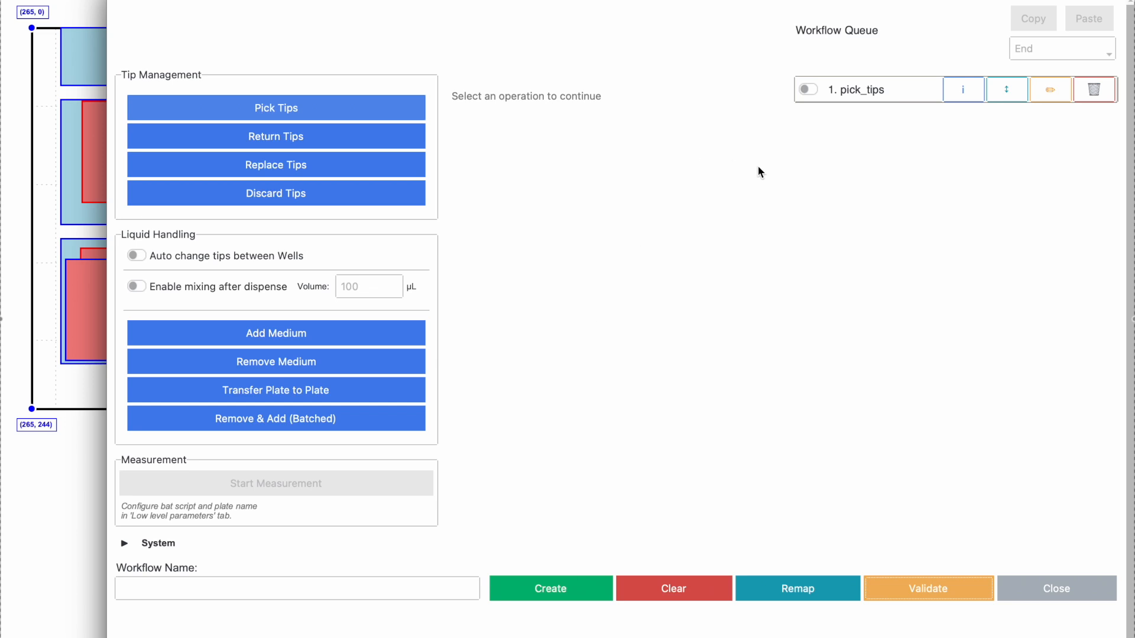
Step: Queue a second Pick Tips operation on pipette holder labware_43e92cdb in the workflow
click(331, 115)
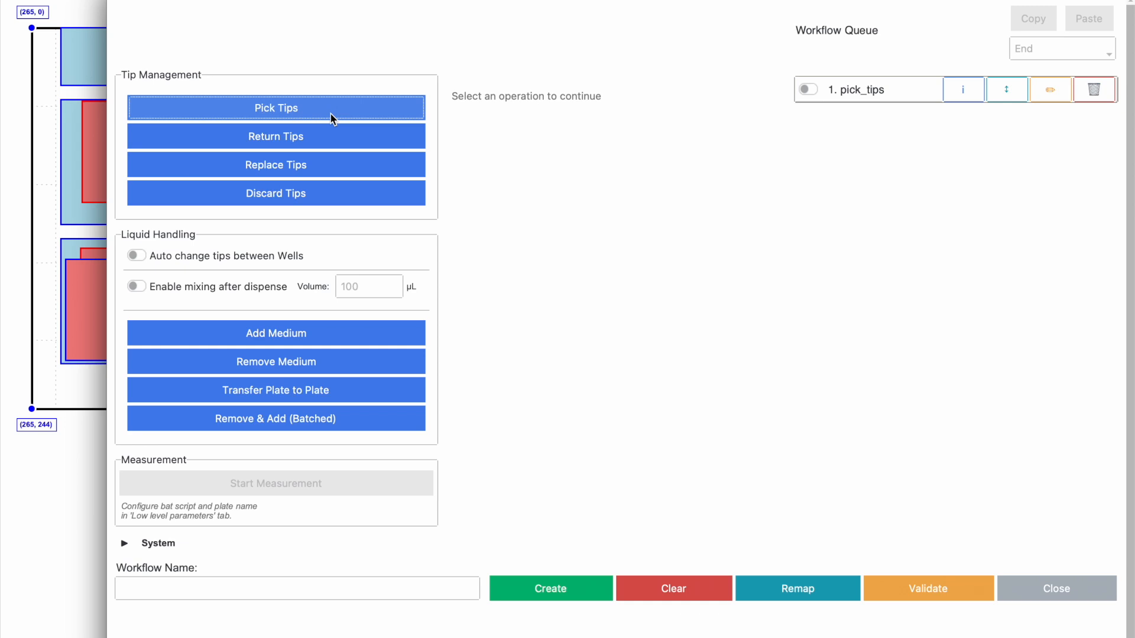
click(333, 118)
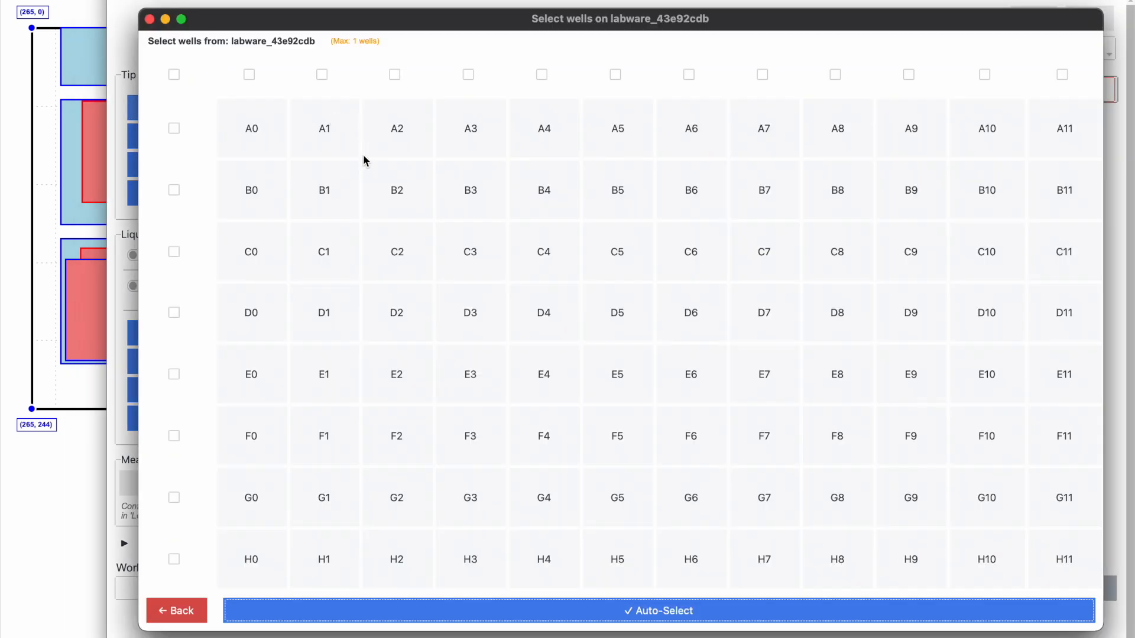
click(365, 155)
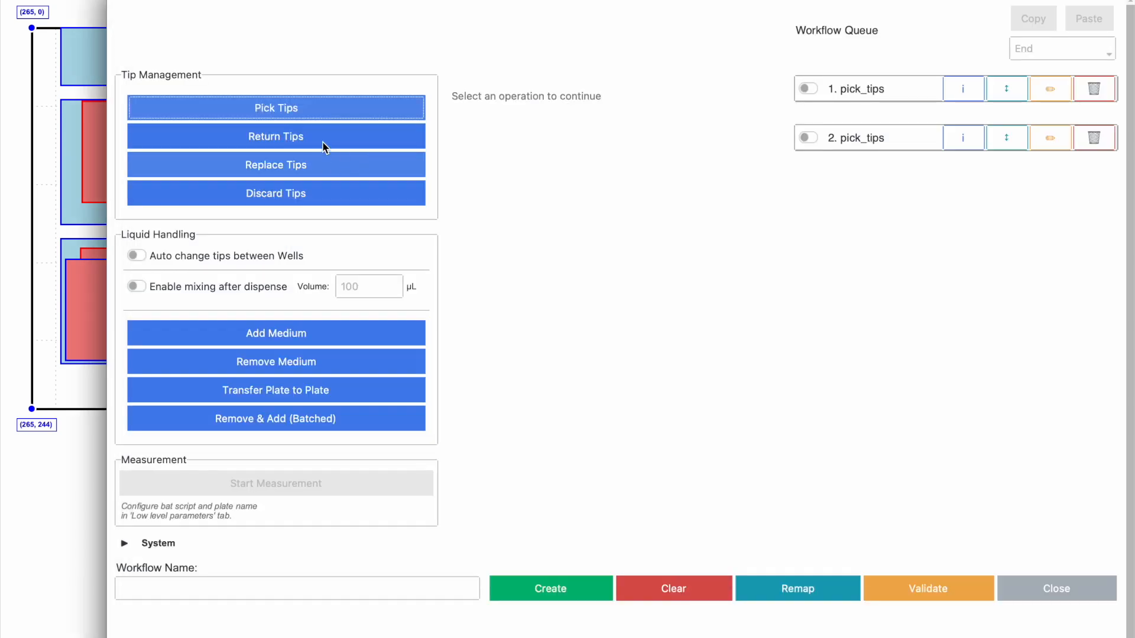
Step: Queue a Return Tips operation behind the two Pick Tips operations in the workflow
click(324, 145)
click(253, 113)
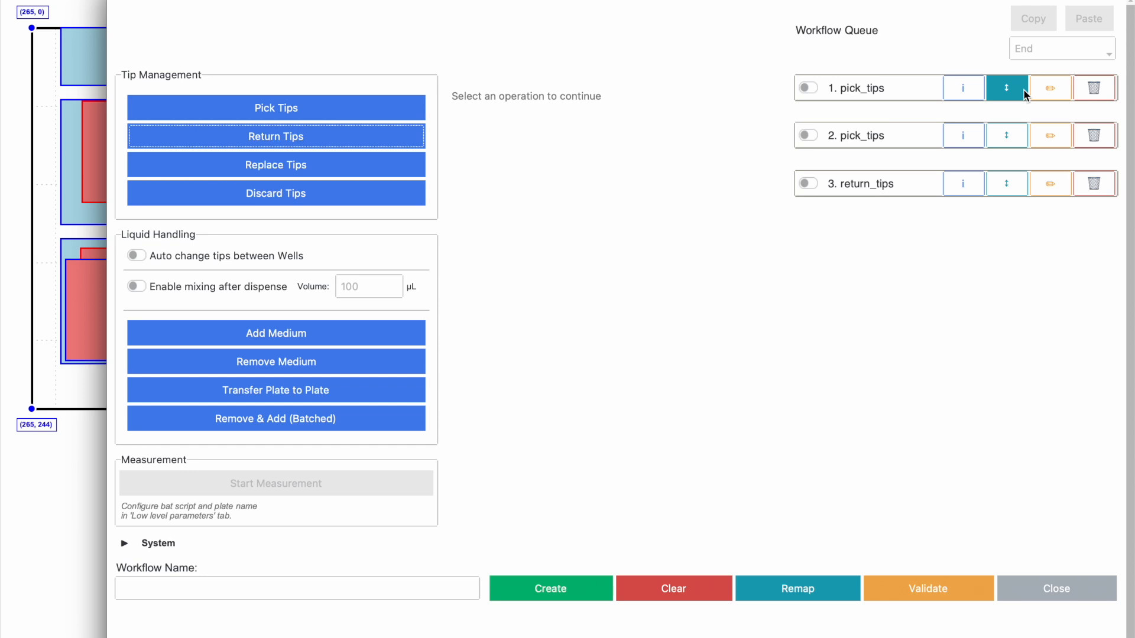
Step: Move the first Pick Tips operation to position 3 in the workflow queue and validate the queue
click(1006, 88)
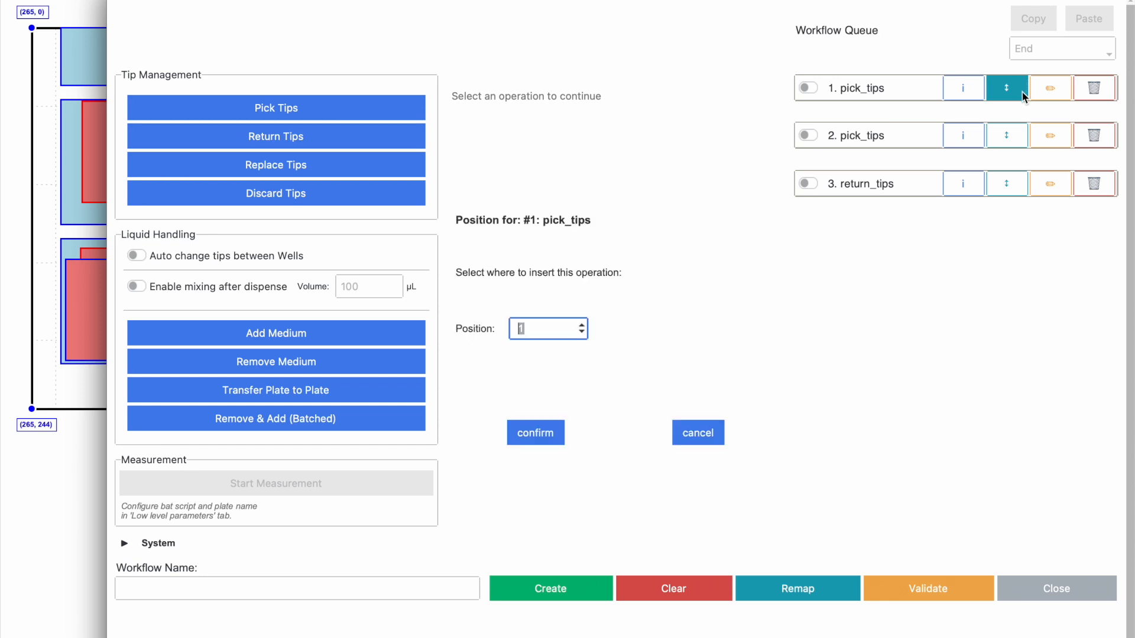
text(3)
key(Return)
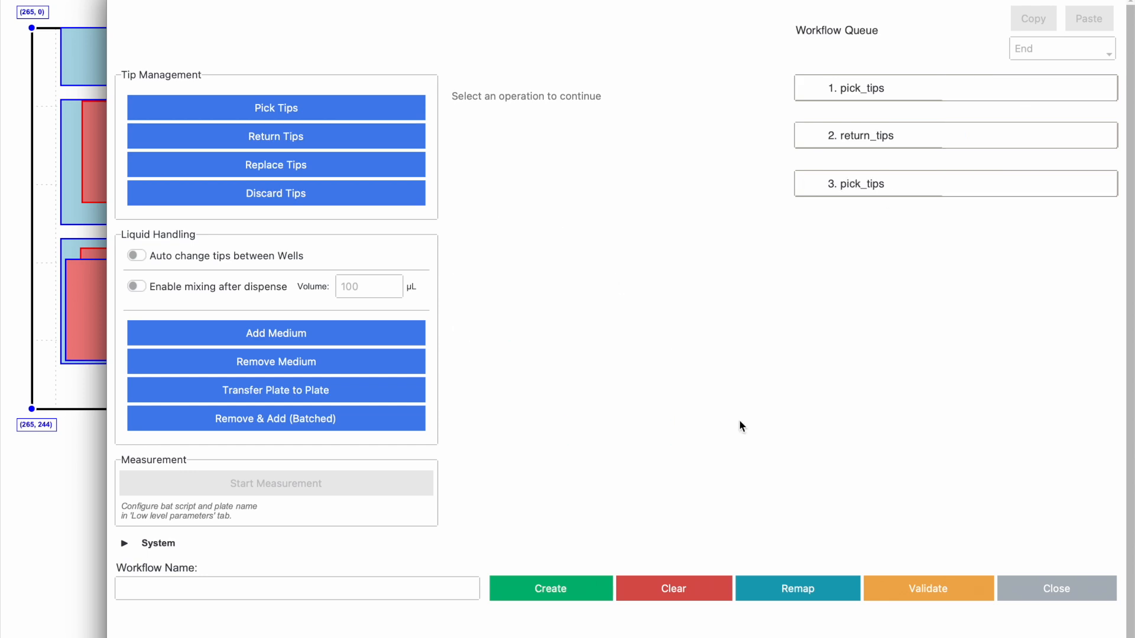
click(937, 582)
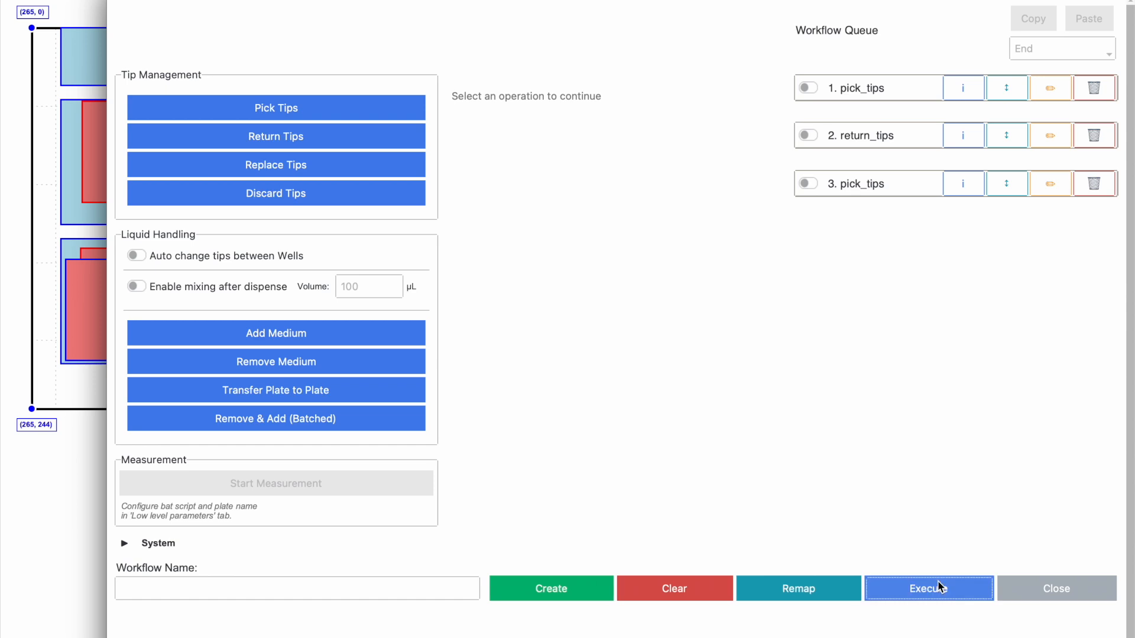
Step: Check the details of the first Pick Tips operation and the wells offered when editing it, without changing anything
click(977, 94)
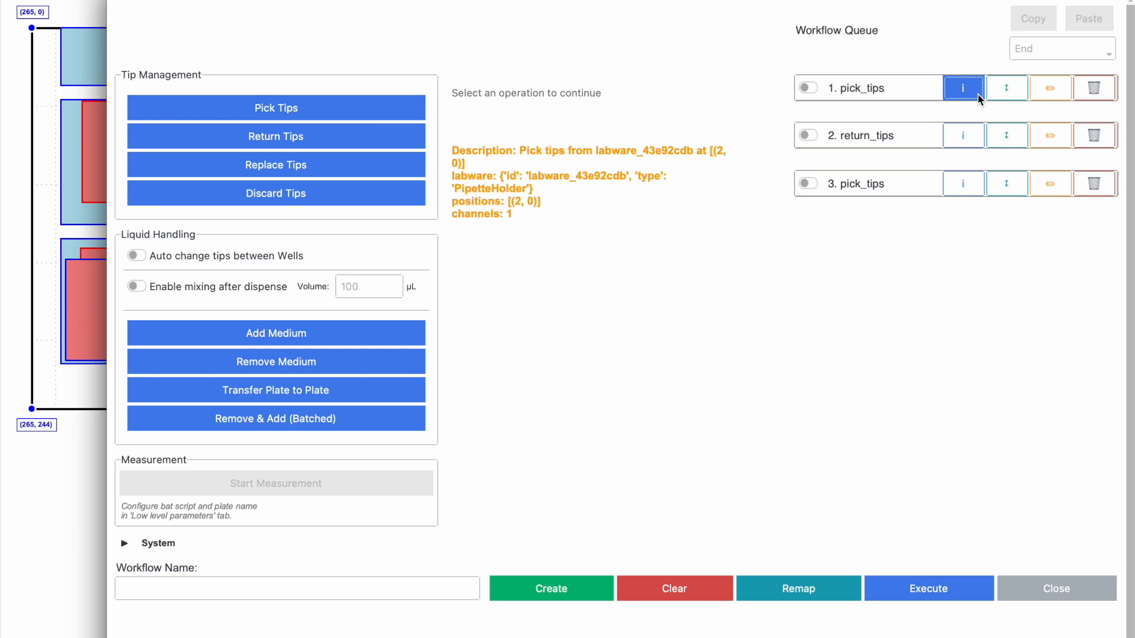
click(1006, 94)
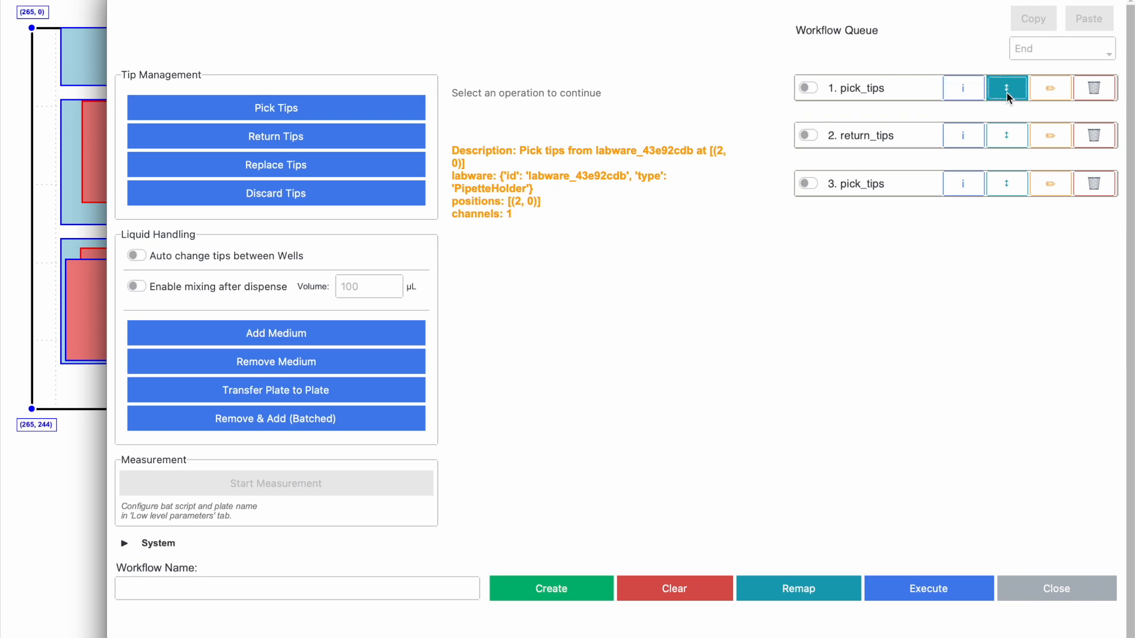
click(1065, 95)
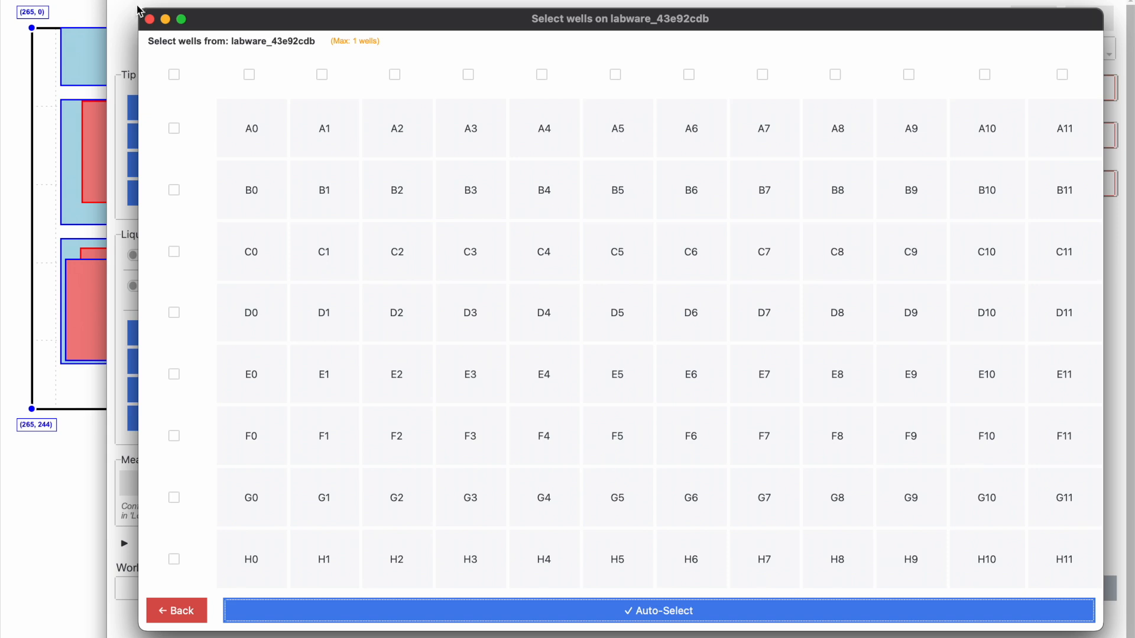
click(150, 20)
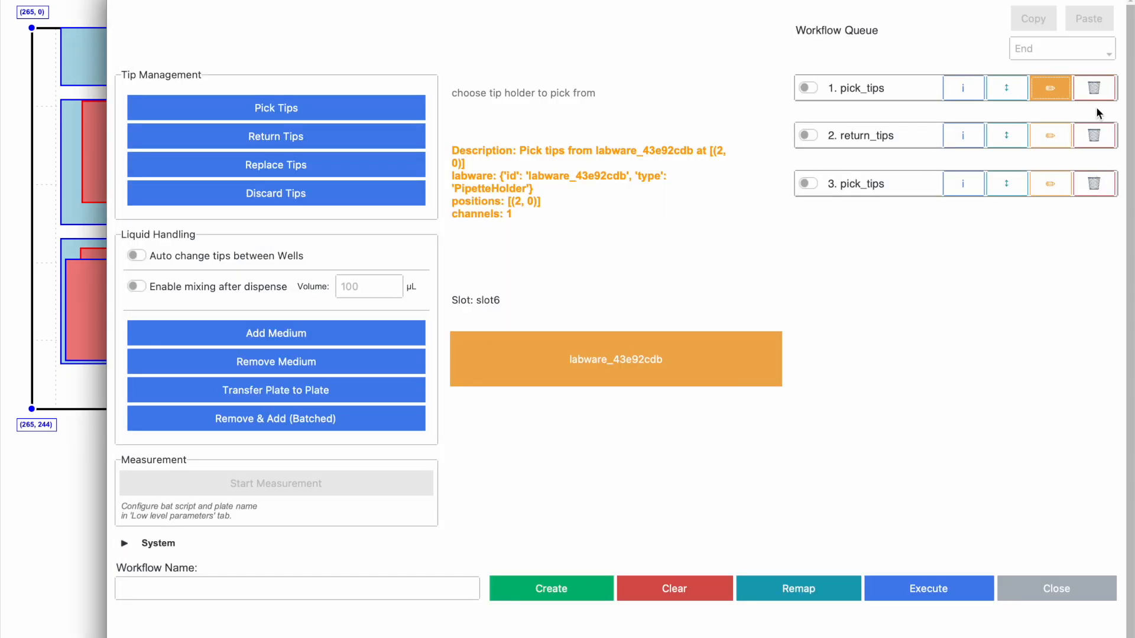
Step: Paste copies of both Pick Tips operations at the end of the queue and delete the pasted copies
click(809, 87)
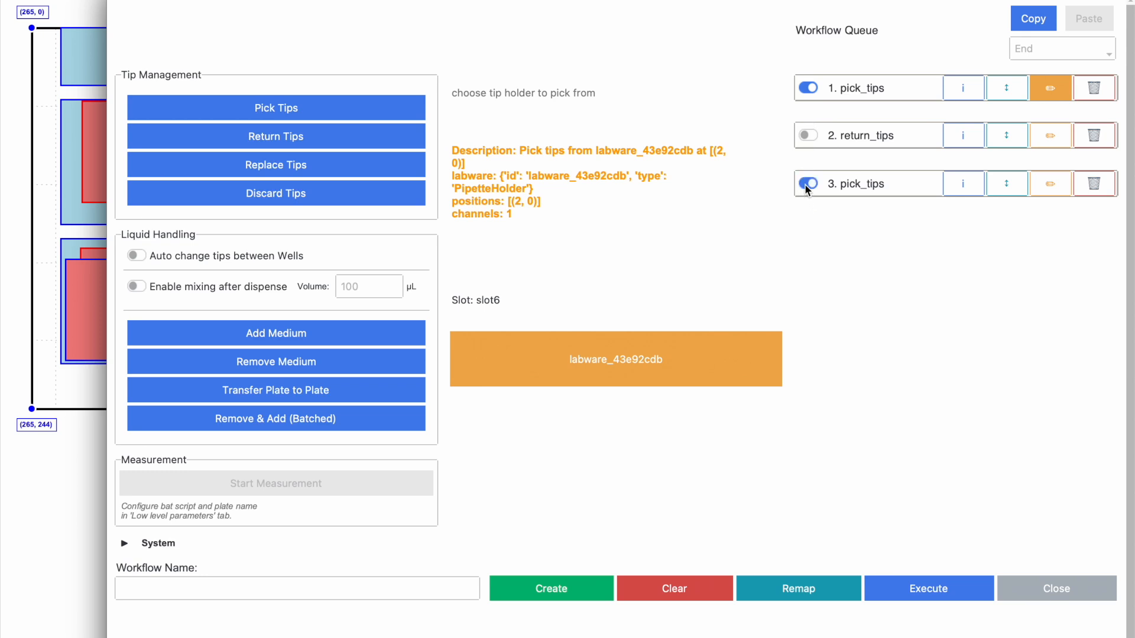
click(1033, 18)
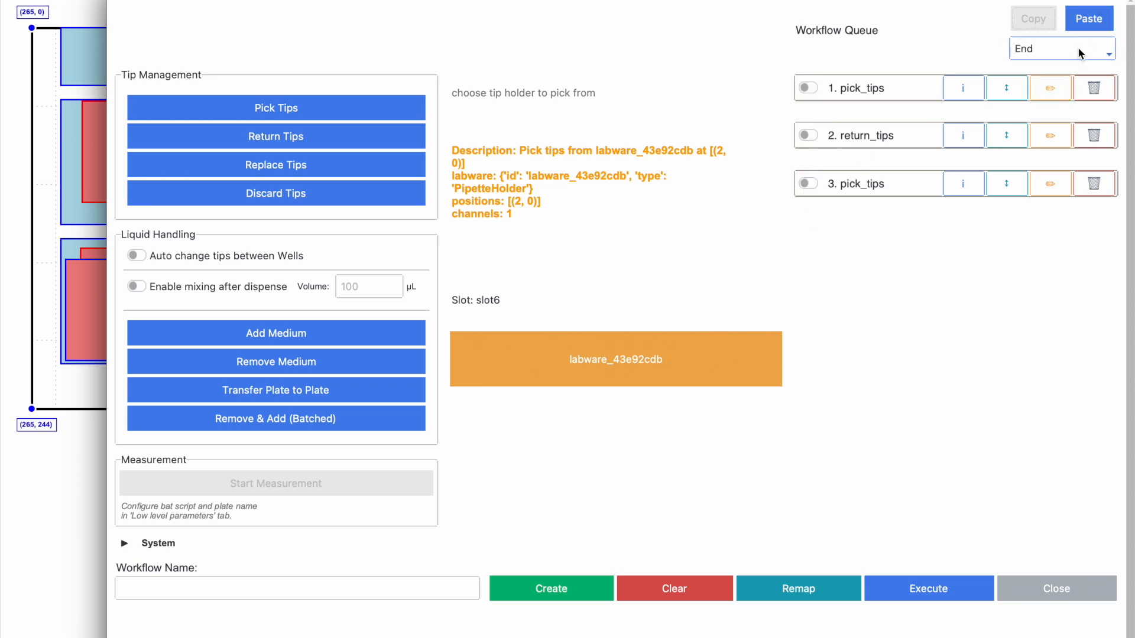
click(1089, 19)
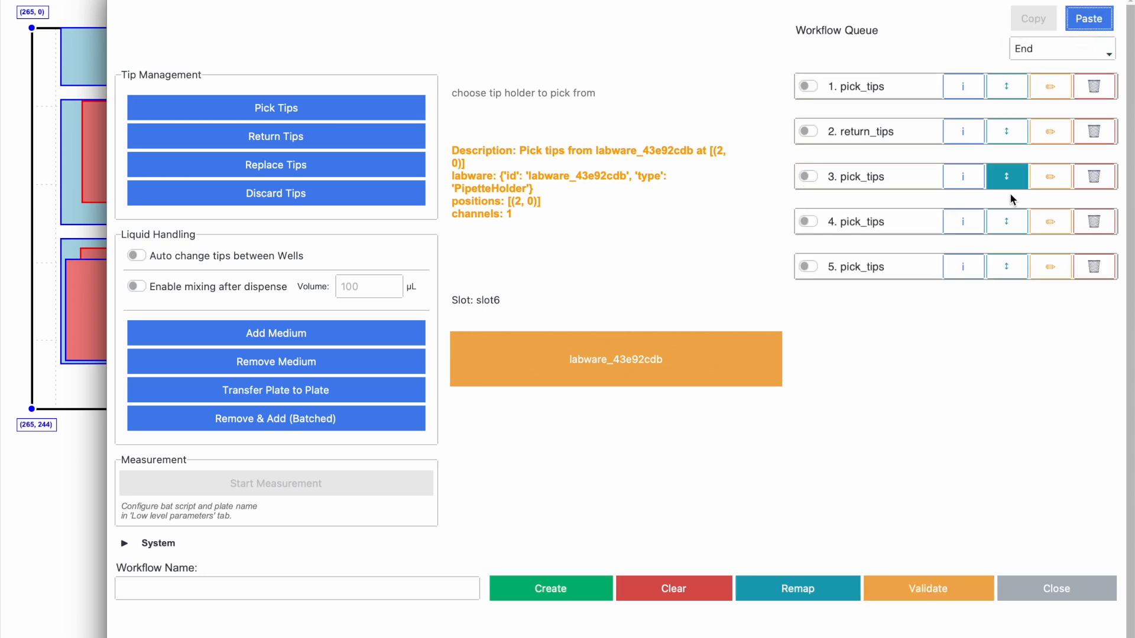
click(1092, 225)
click(1092, 224)
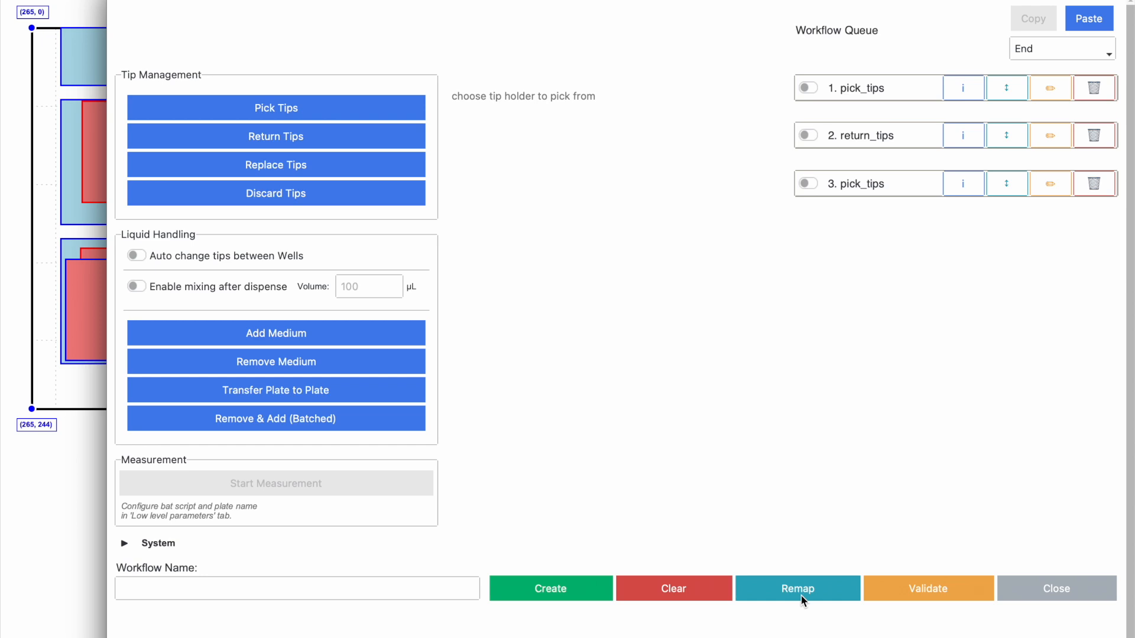
Step: Validate the workflow queue of pick, return and pick tips operations and execute it
click(902, 590)
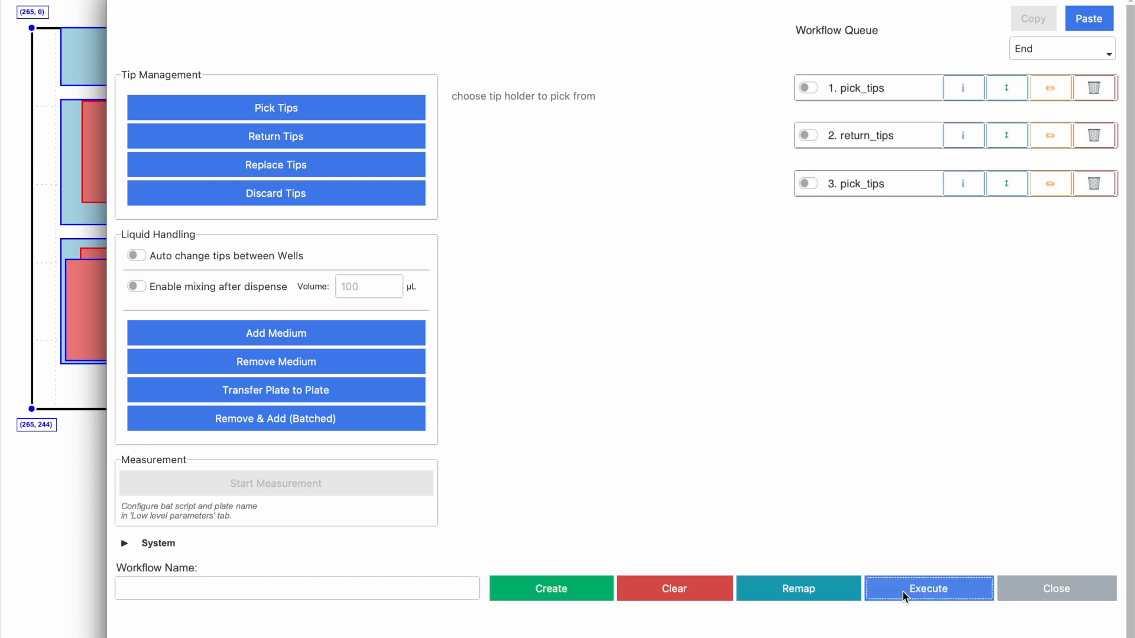
click(902, 591)
click(565, 248)
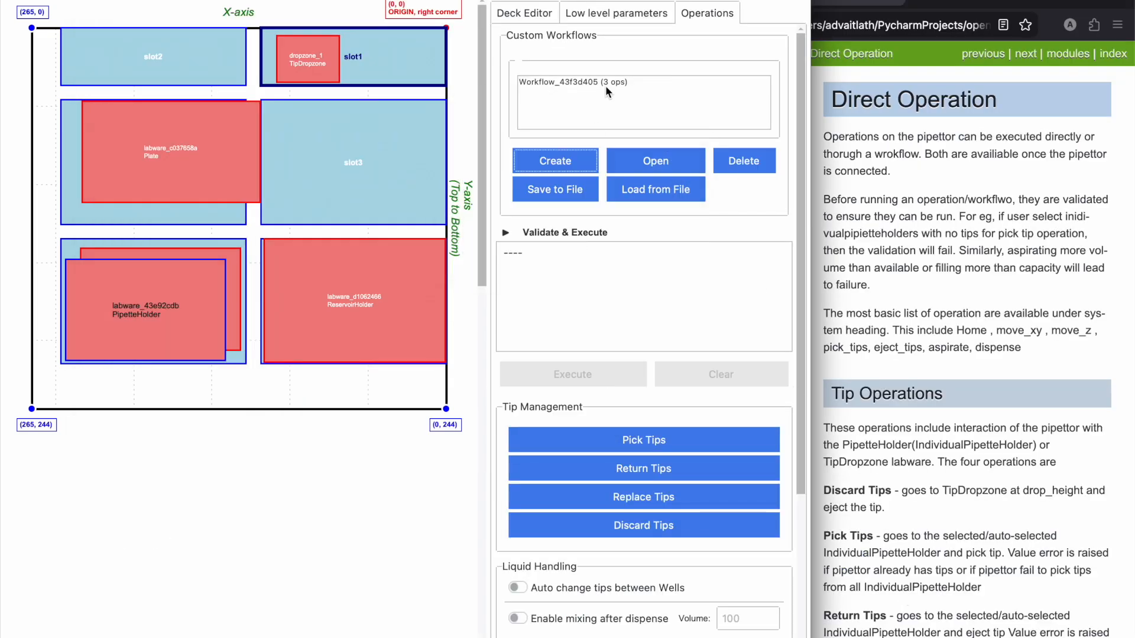
Step: Place the unplaced pipette holder remap_example on slot3 of the deck
click(604, 83)
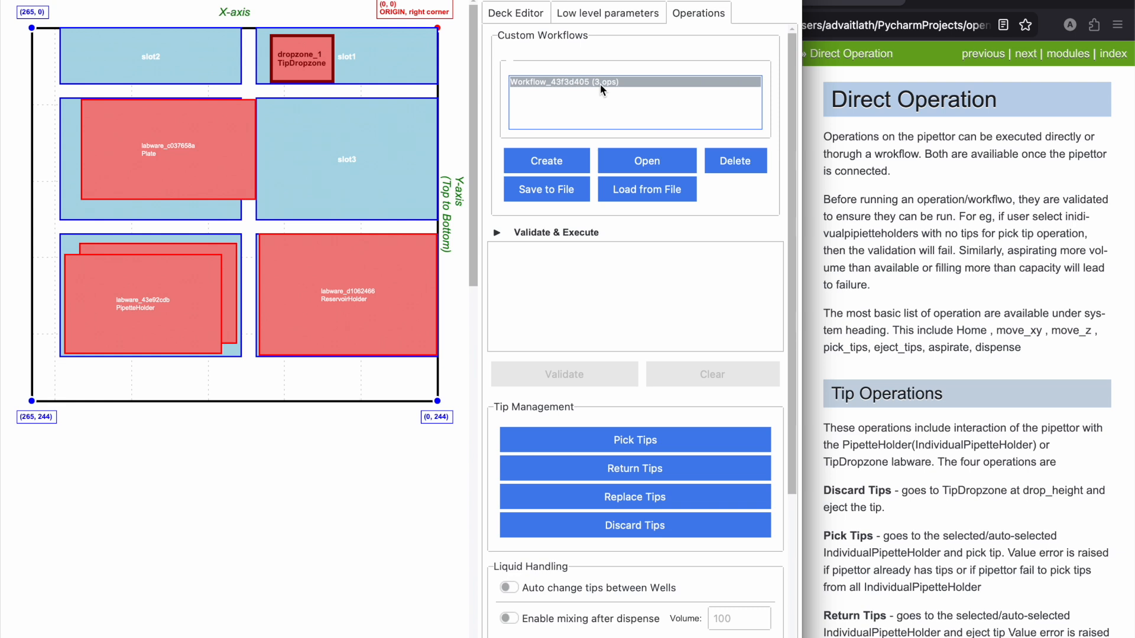
key(Tab)
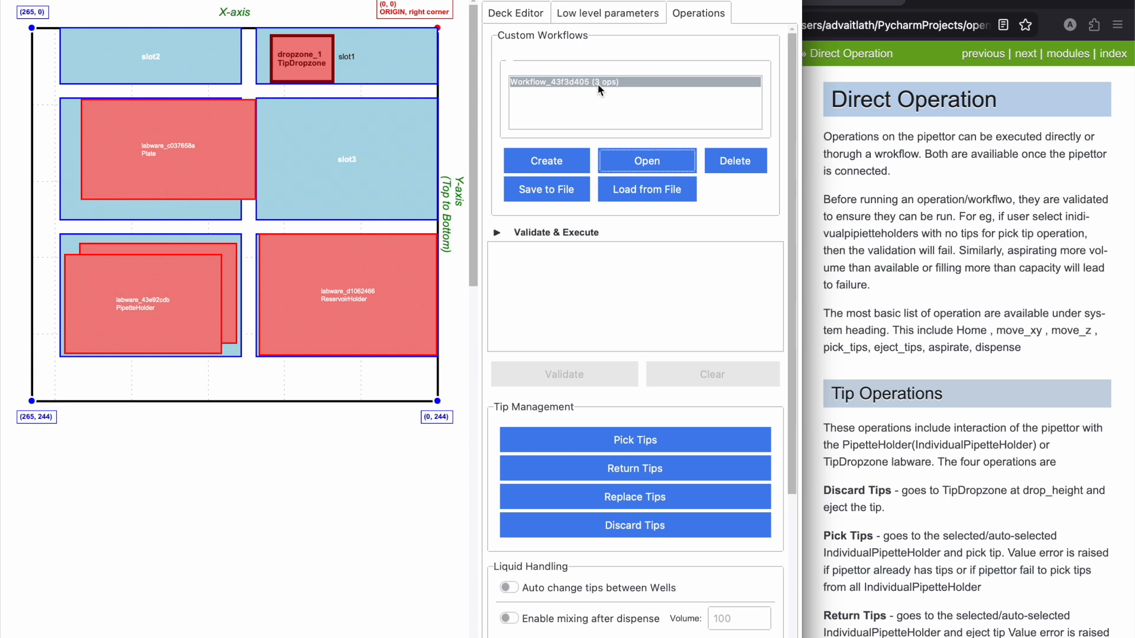
click(517, 14)
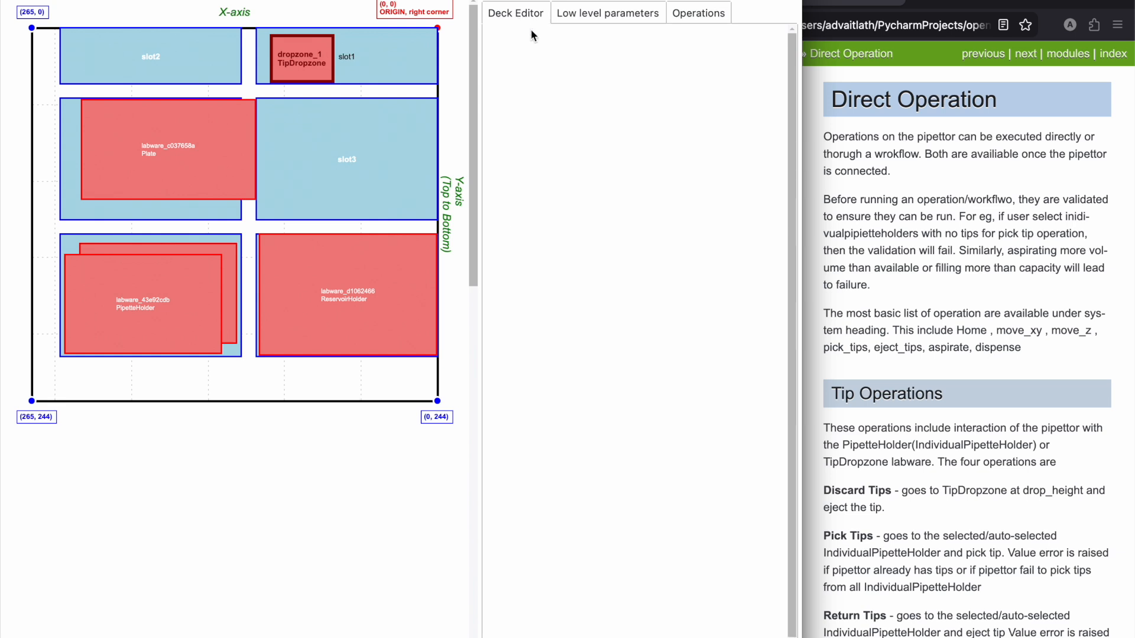
click(563, 507)
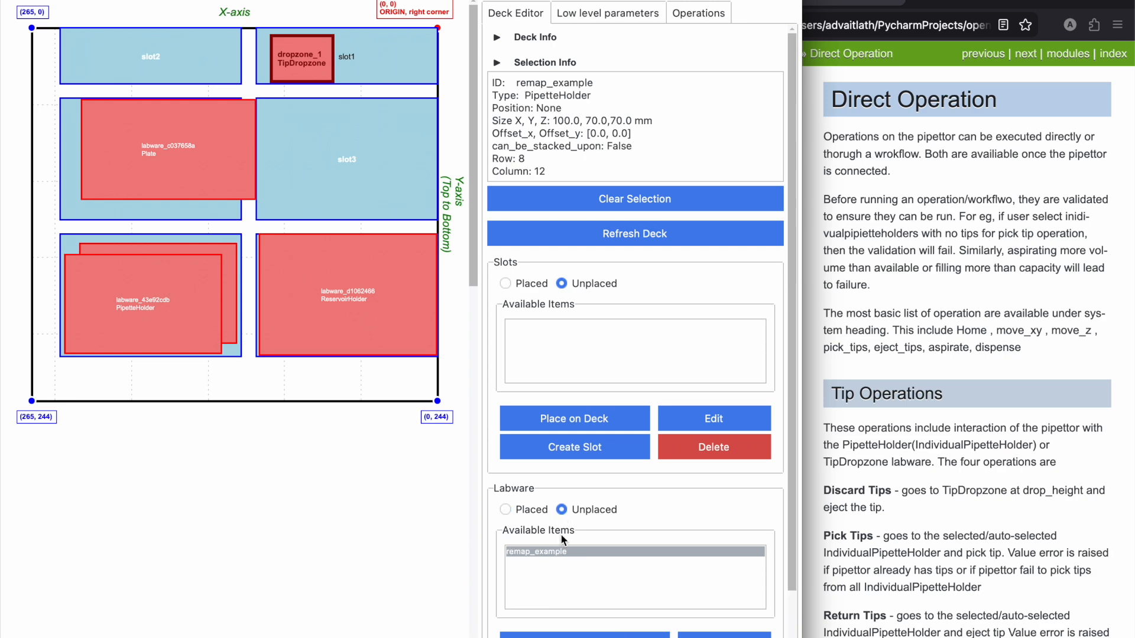
double_click(547, 552)
click(890, 384)
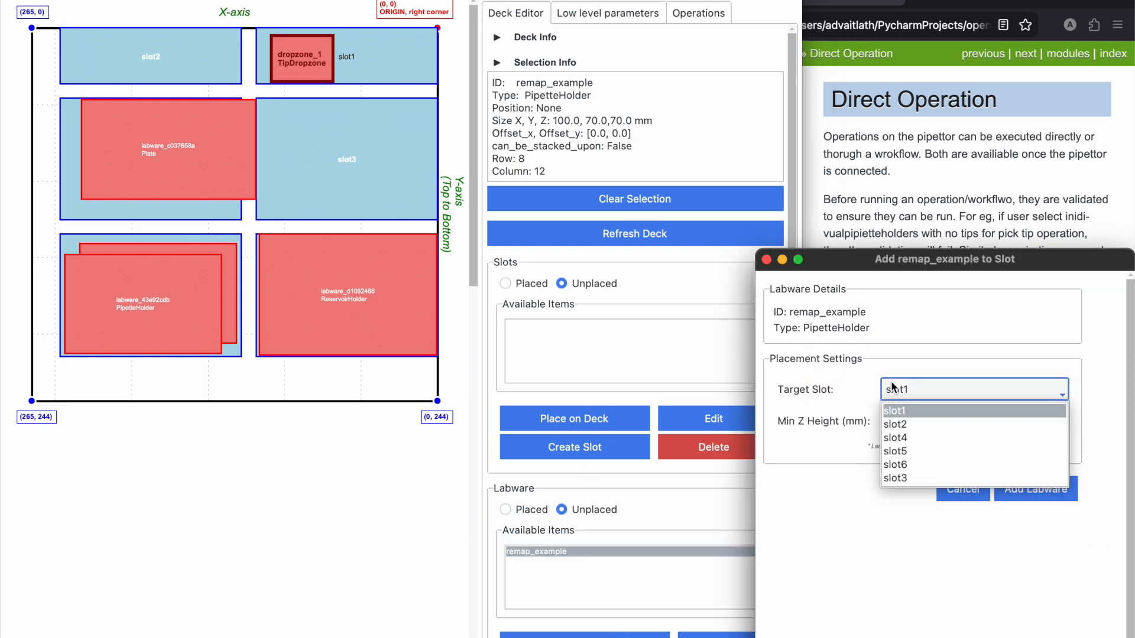
click(904, 474)
click(1032, 490)
Step: Open the saved custom workflow and remap its pipette holder labware_43e92cdb to remap_example
click(694, 14)
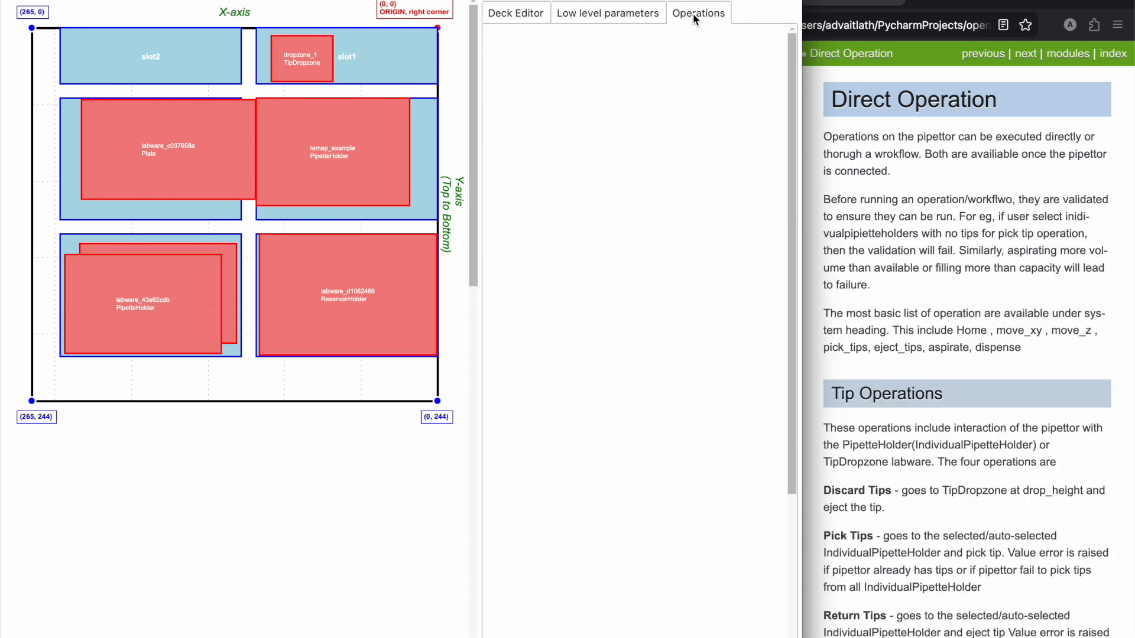
click(636, 172)
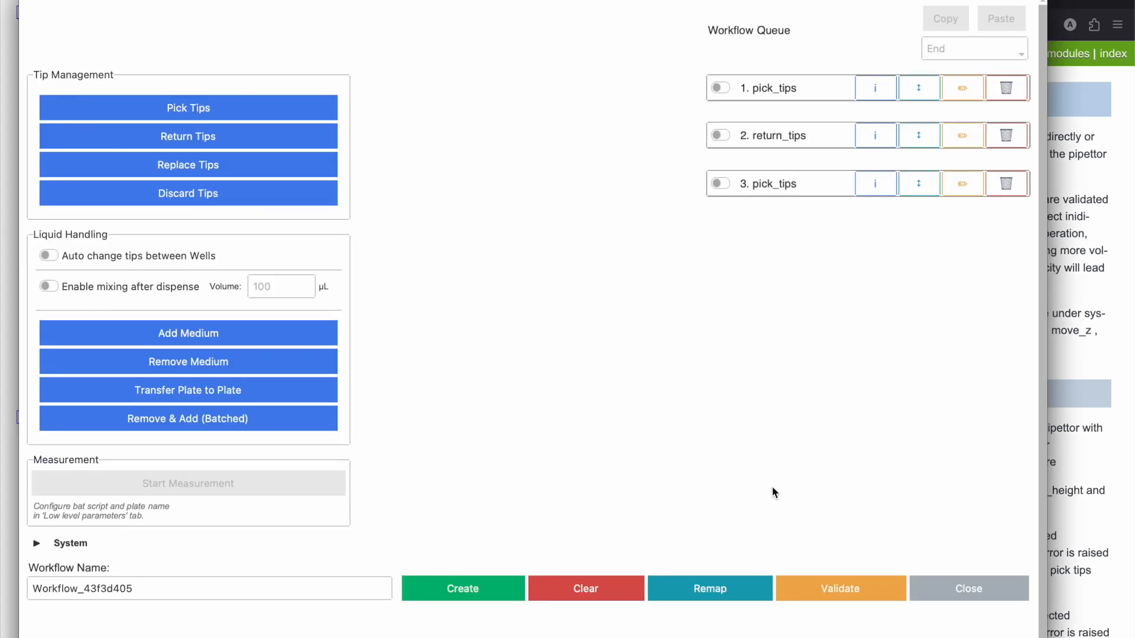
click(722, 595)
click(413, 146)
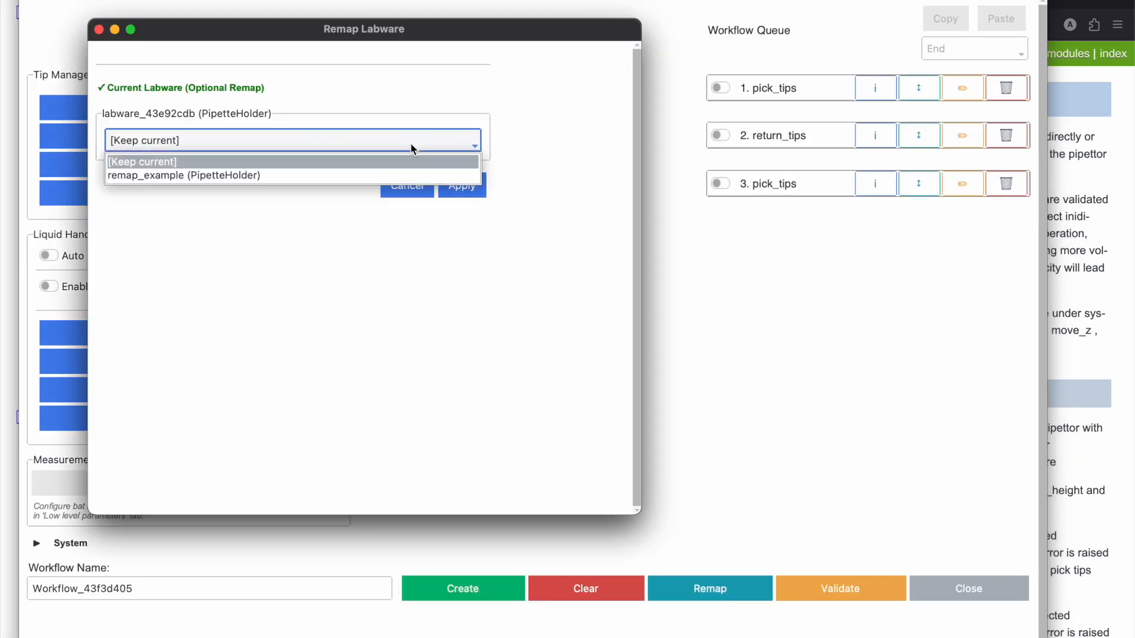
click(325, 176)
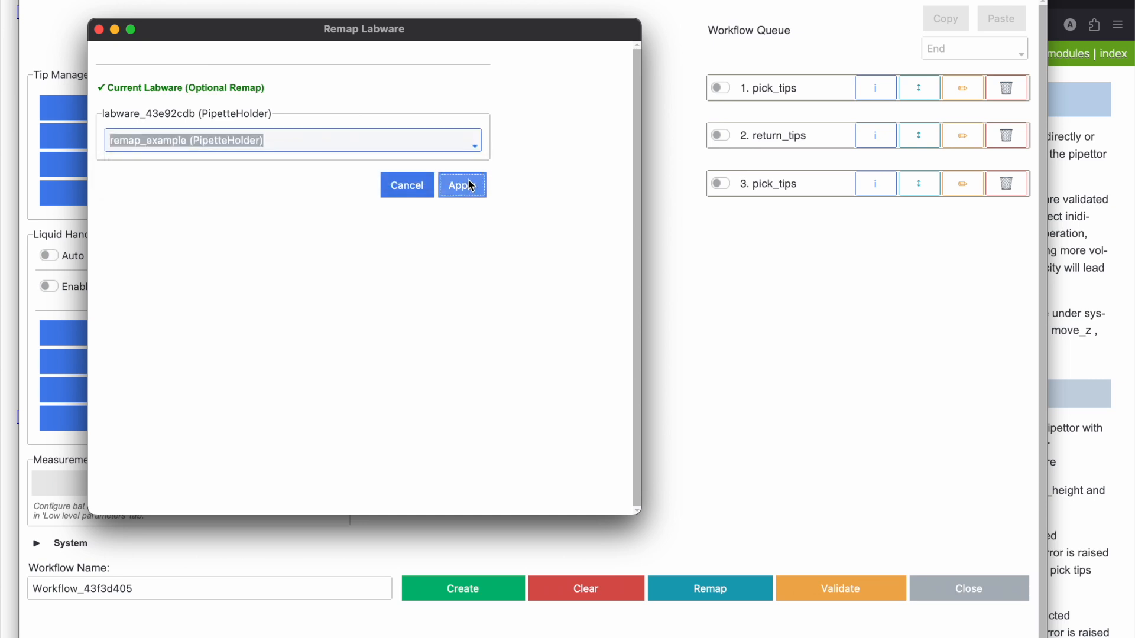
click(468, 183)
click(653, 228)
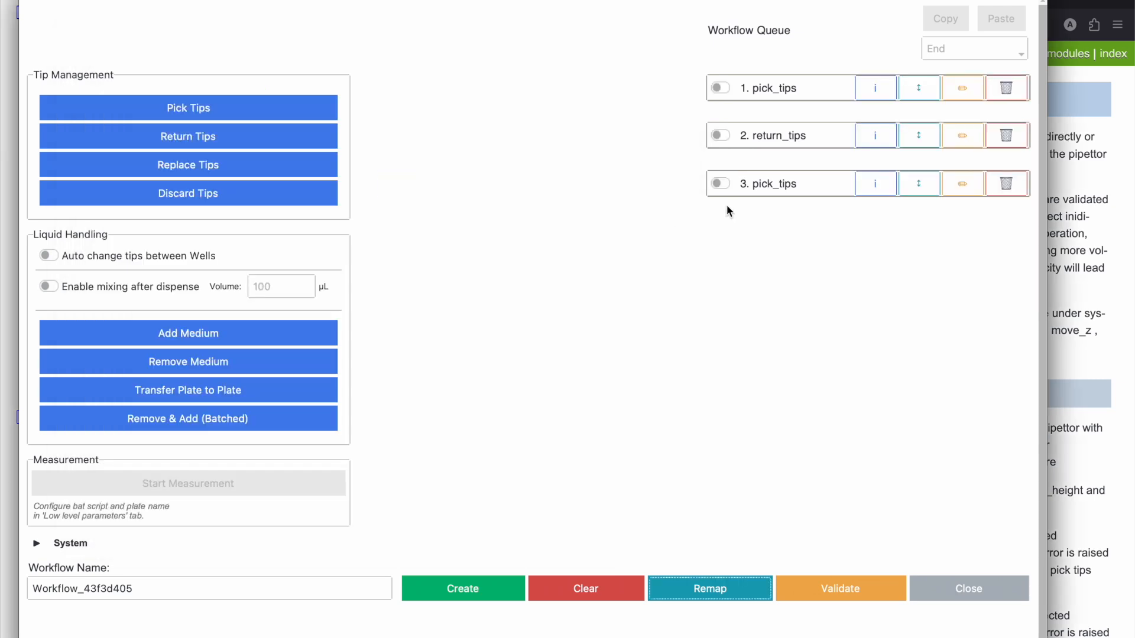
Step: Check the labware details of the Return Tips and last Pick Tips operations, and close the workflow without saving
click(875, 140)
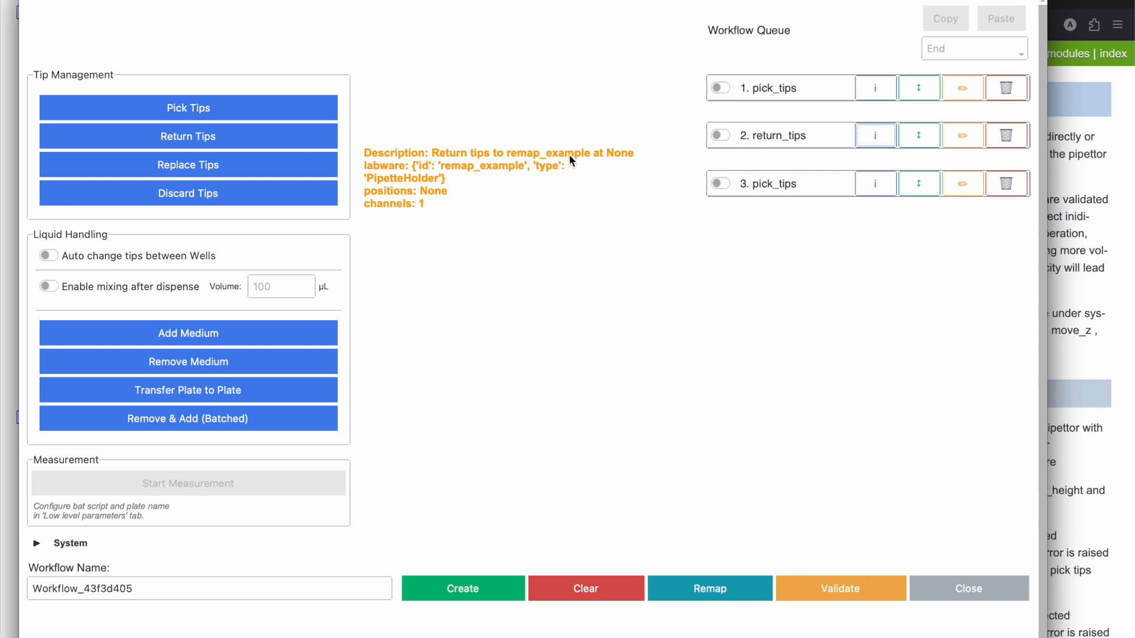
click(873, 183)
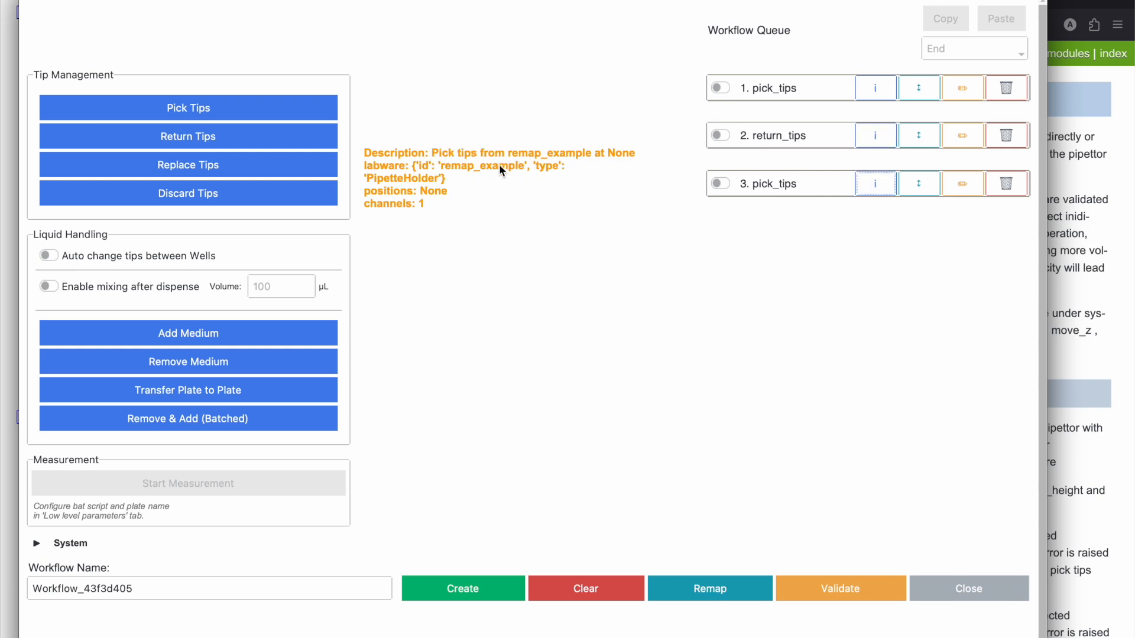
click(54, 2)
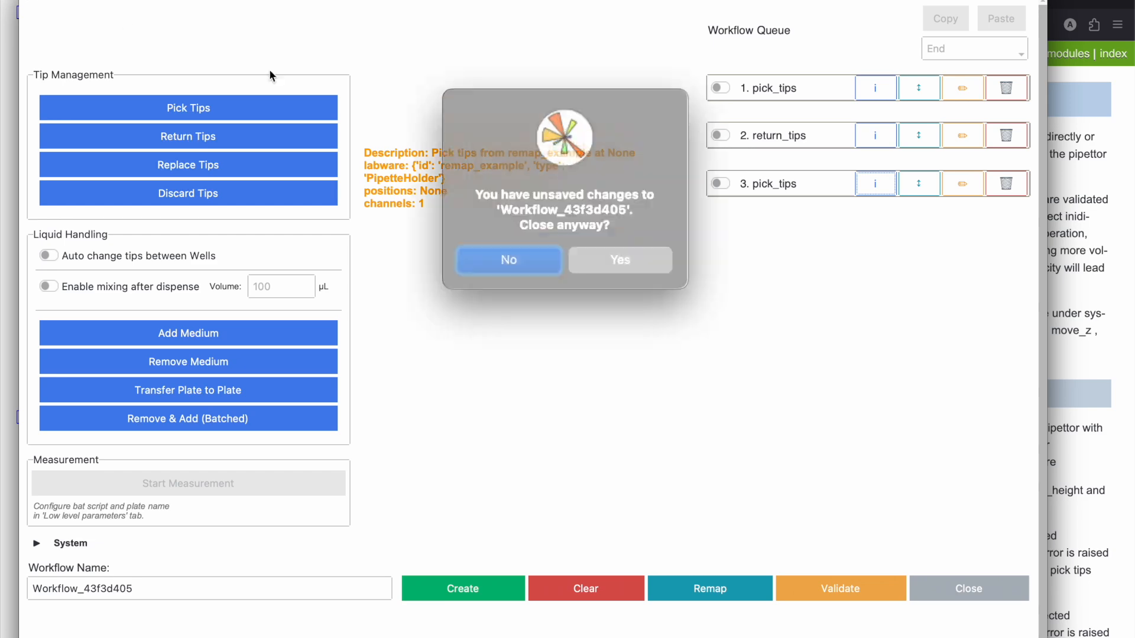
click(608, 253)
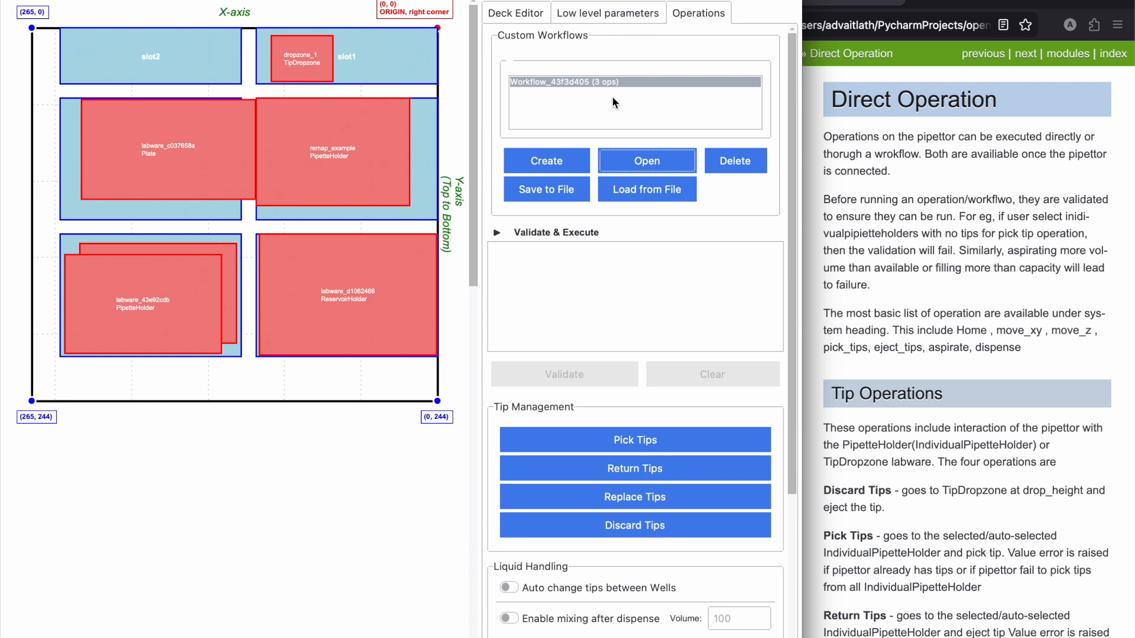
Step: Connect to a mock multichannel pipettor with a tip volume of 1000 µL
click(609, 13)
click(521, 259)
click(636, 210)
click(536, 300)
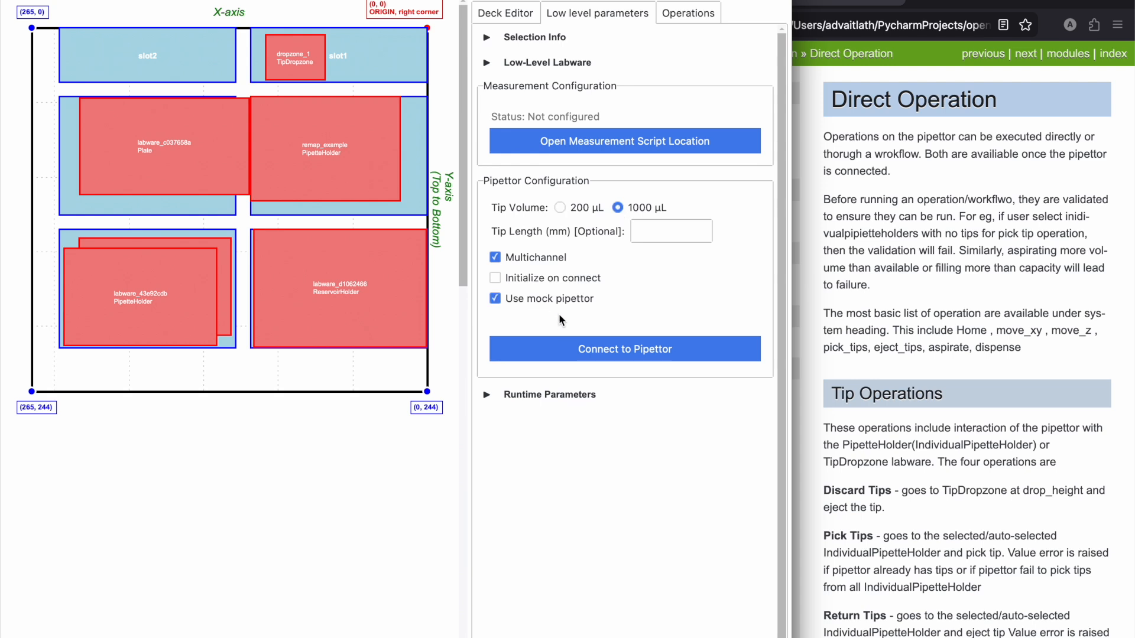
click(574, 348)
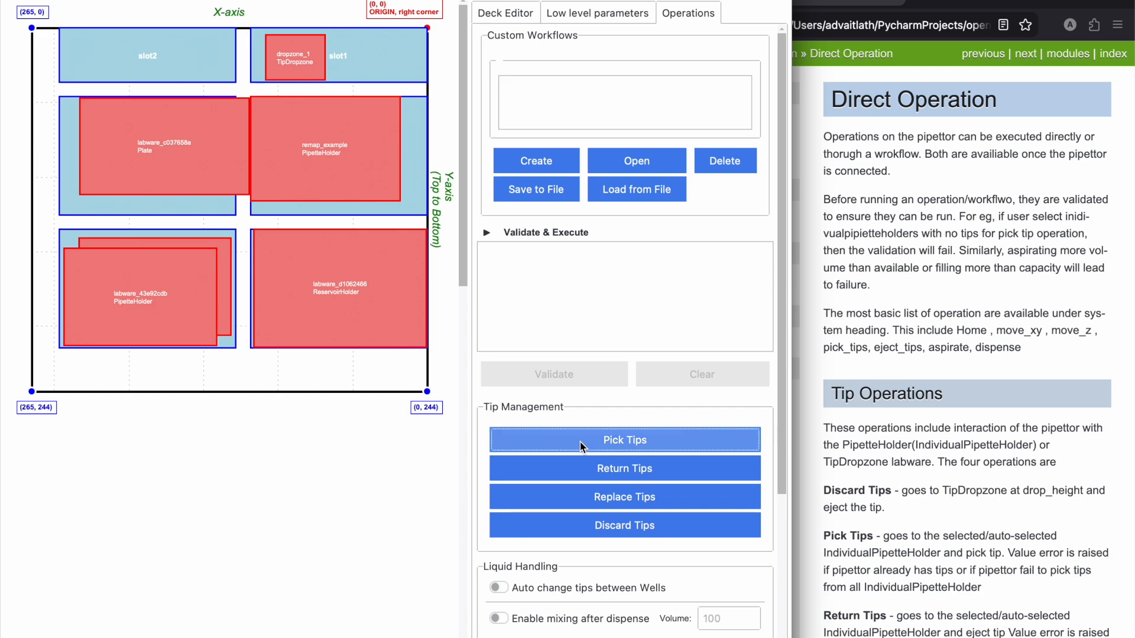
Step: Set up a direct multichannel Pick Tips operation on pipette holder labware_43e92cdb at the A5 column
click(591, 440)
click(156, 87)
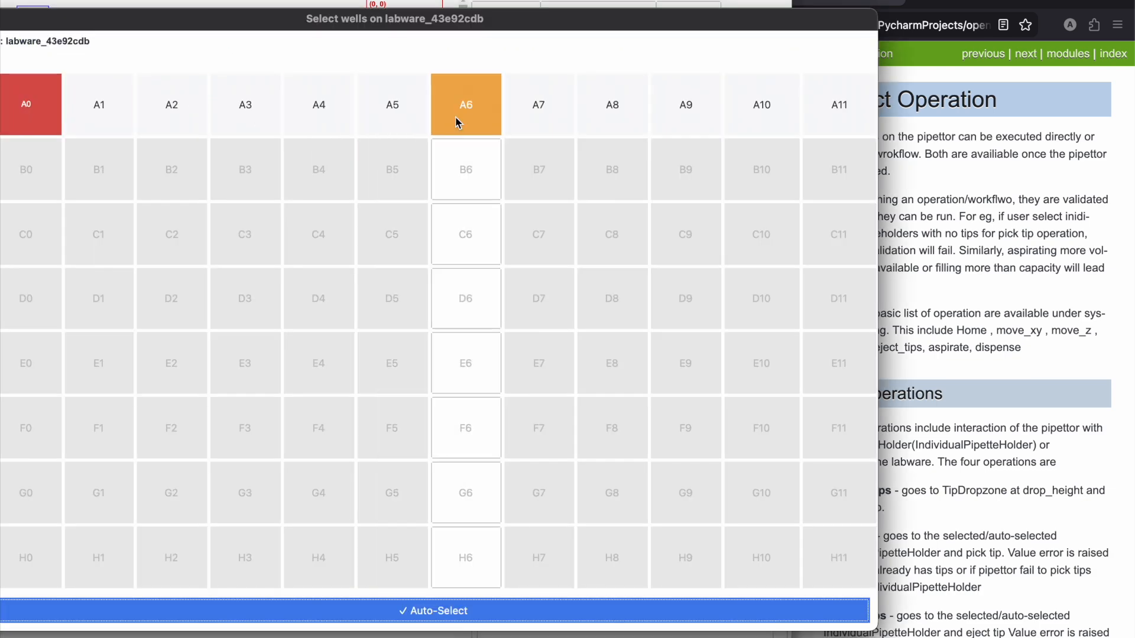
click(400, 104)
click(435, 611)
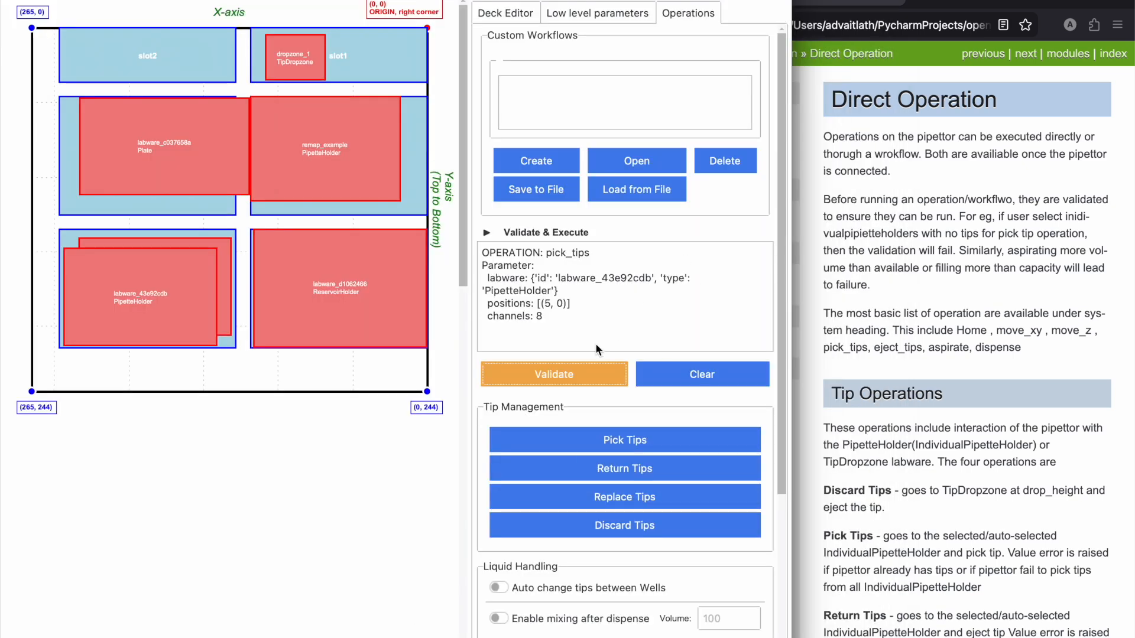
Step: Open the low level parameters
click(579, 13)
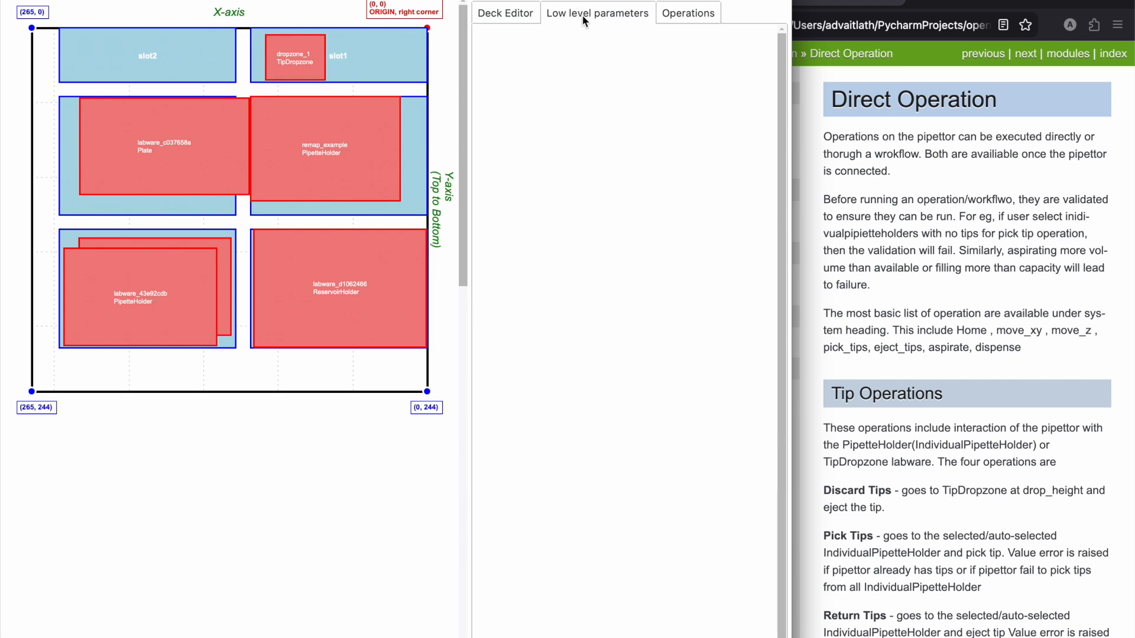